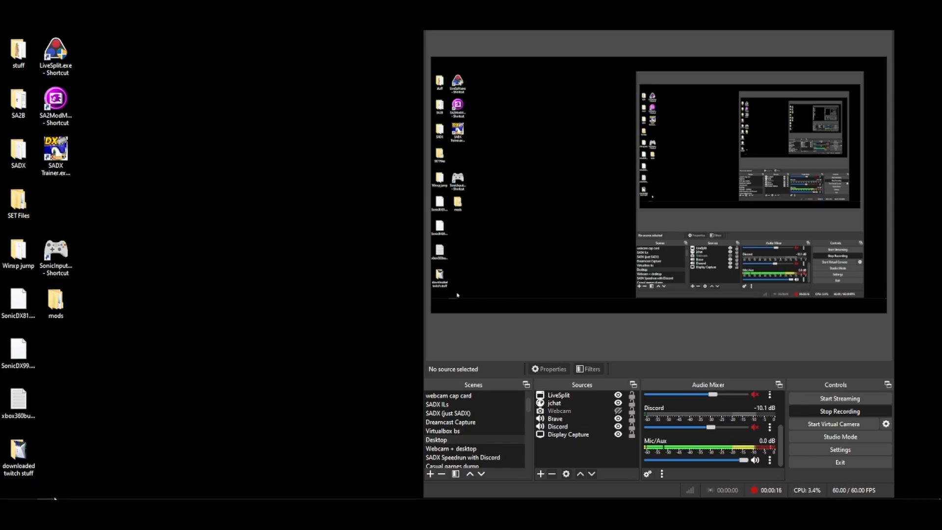
Step: Open the SONICADVENTUREDX game folder inside SADX and examine the files in its system folder
{"action": "left_click", "coordinate": [64, 509]}
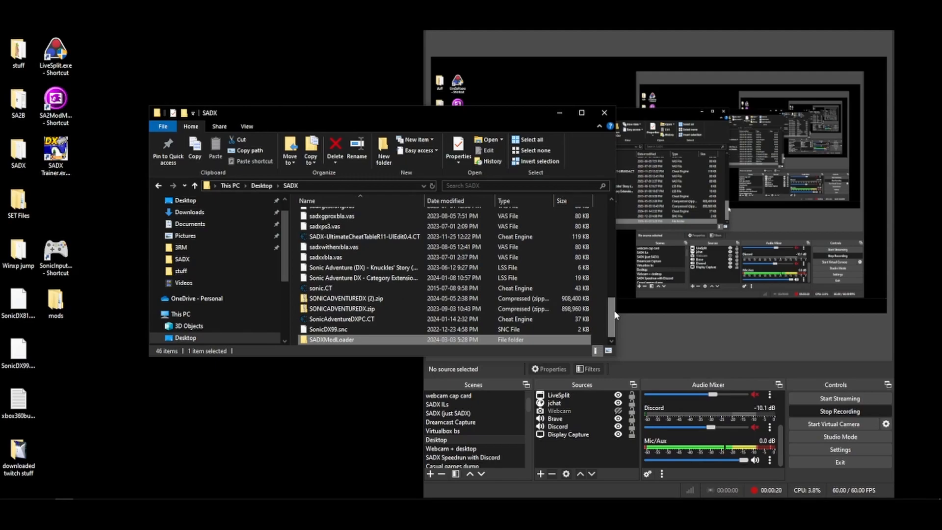
{"action": "scroll", "coordinate": [425, 271], "scroll_direction": "up", "scroll_amount": 8}
{"action": "scroll", "coordinate": [422, 267], "scroll_direction": "up", "scroll_amount": 3}
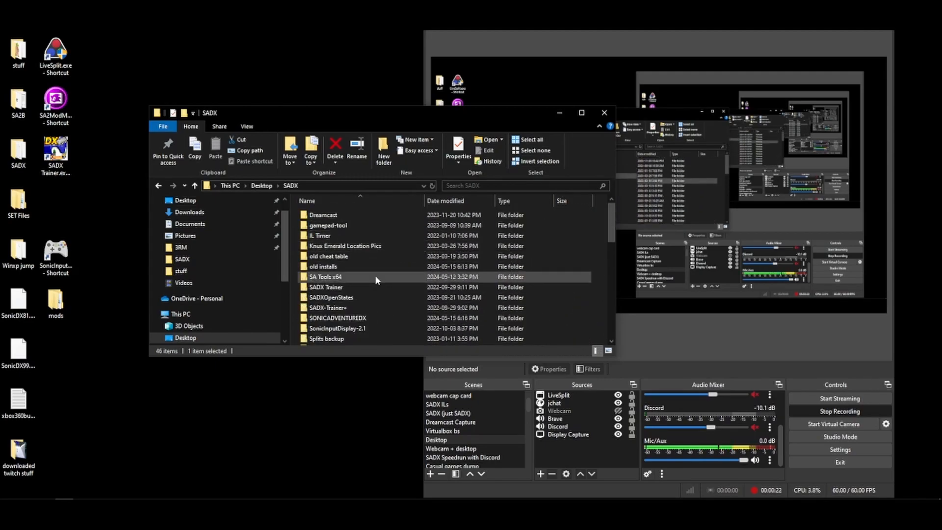
{"action": "double_click", "coordinate": [372, 319]}
{"action": "double_click", "coordinate": [352, 224]}
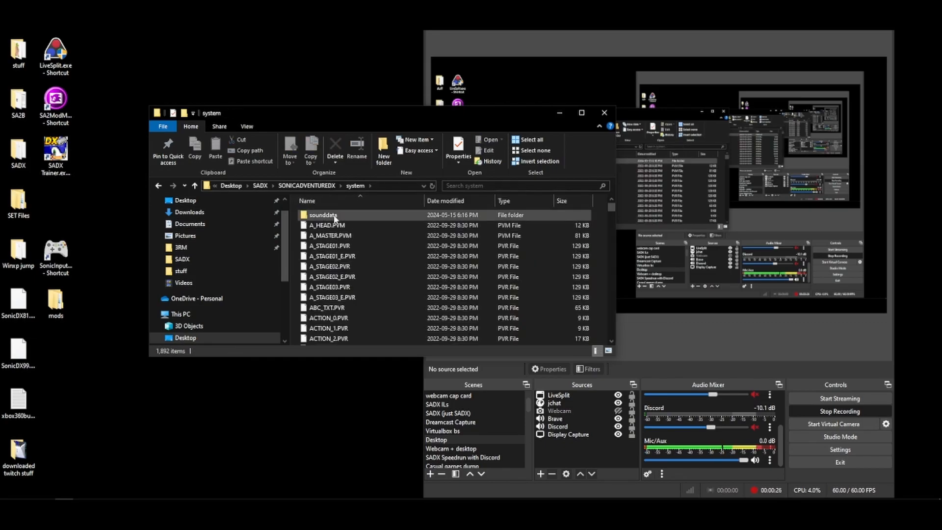
{"action": "key", "text": "alt+Left"}
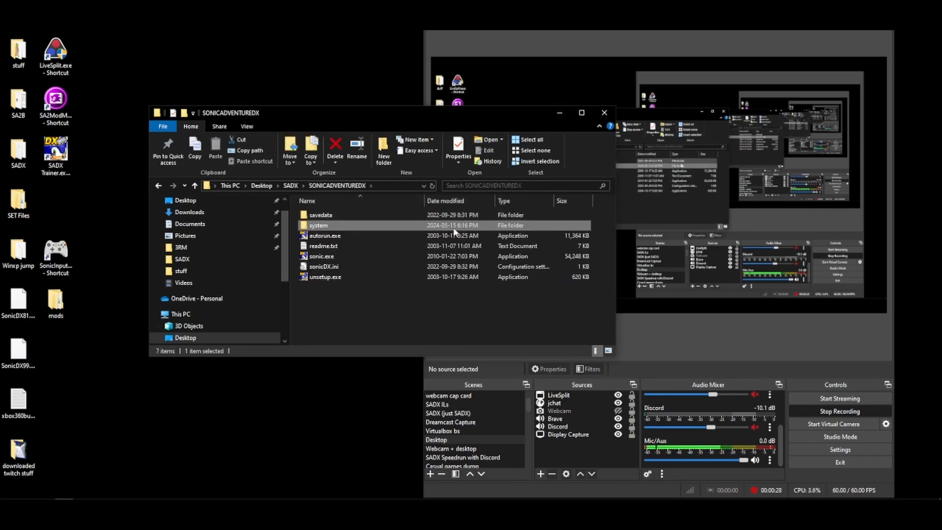
{"action": "key", "text": "alt+Right"}
{"action": "scroll", "coordinate": [415, 217], "scroll_direction": "down", "scroll_amount": 20}
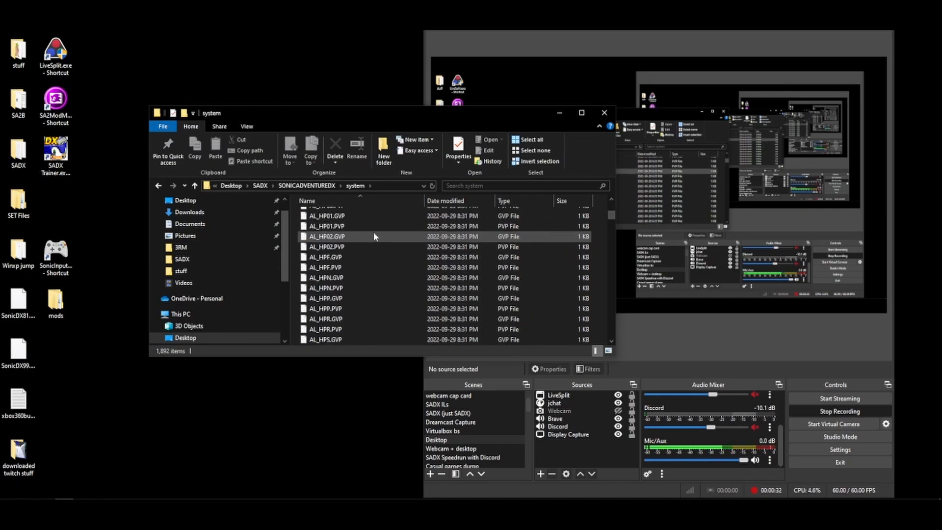
{"action": "scroll", "coordinate": [462, 226], "scroll_direction": "down", "scroll_amount": 1}
{"action": "scroll", "coordinate": [461, 226], "scroll_direction": "up", "scroll_amount": 20}
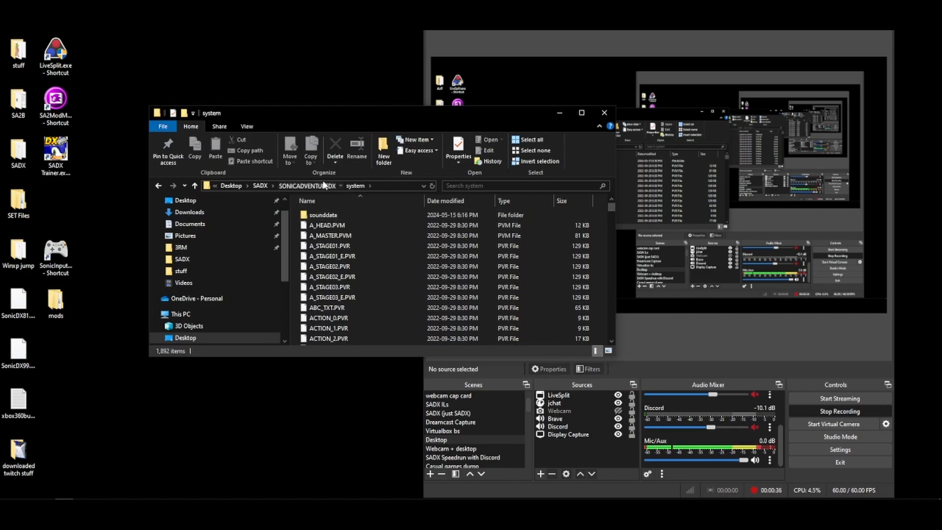
Step: Check the sounddata folder inside the game's system folder and return to the SONICADVENTUREDX folder
{"action": "left_click", "coordinate": [304, 185]}
{"action": "double_click", "coordinate": [363, 226]}
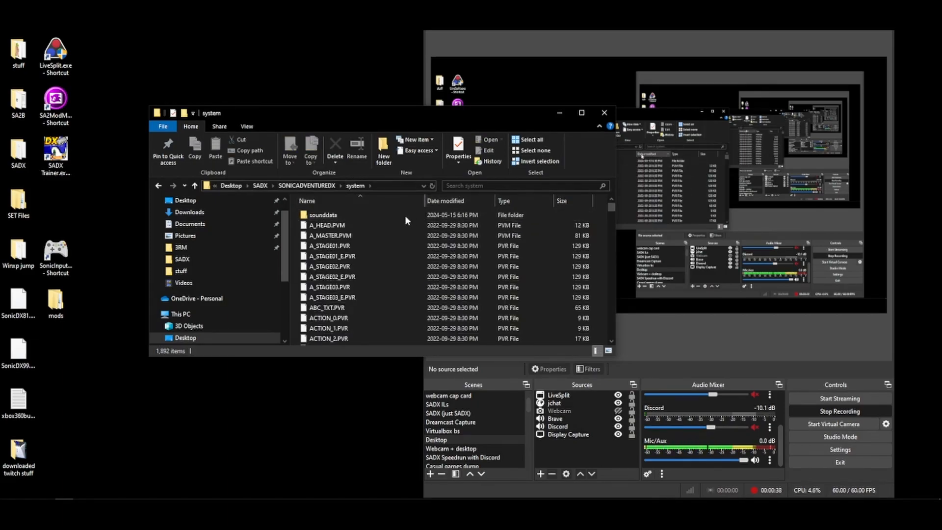
{"action": "left_click", "coordinate": [351, 214]}
{"action": "double_click", "coordinate": [351, 215]}
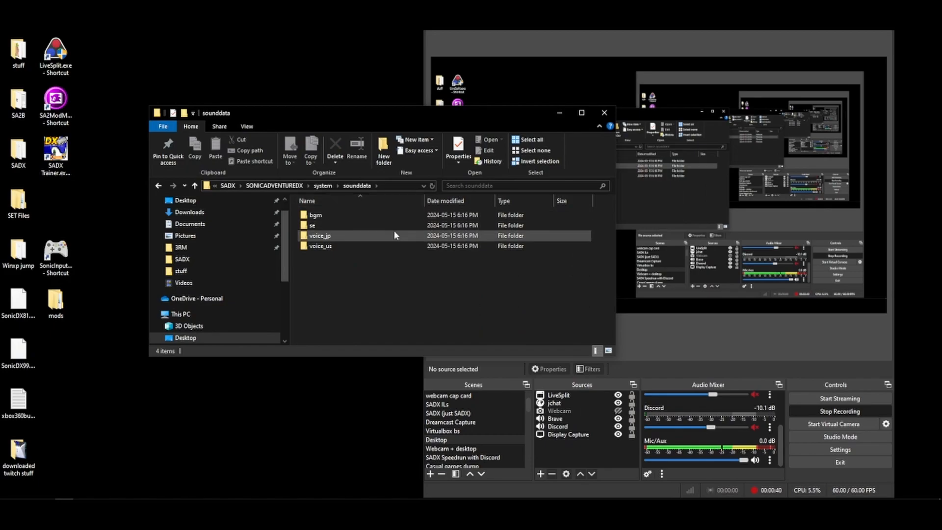
{"action": "left_click", "coordinate": [322, 187]}
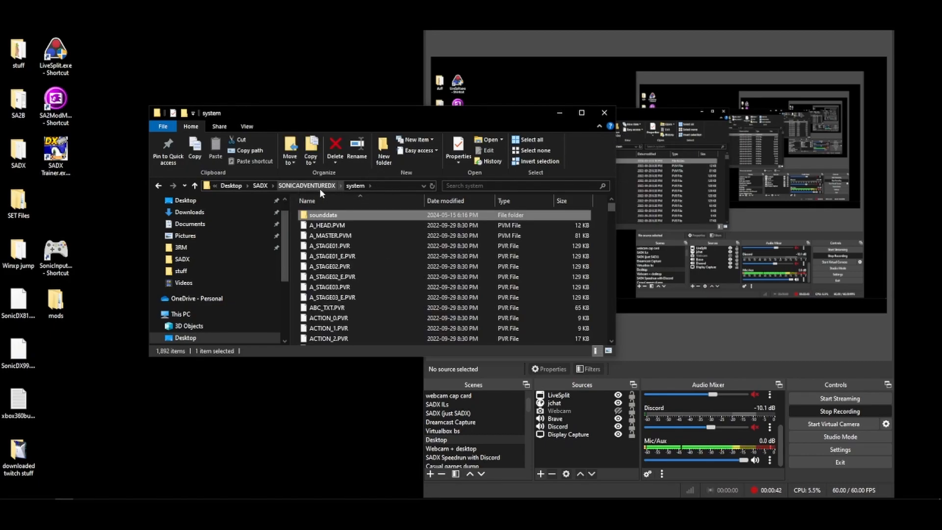
{"action": "left_click", "coordinate": [320, 187]}
{"action": "left_click", "coordinate": [366, 287]}
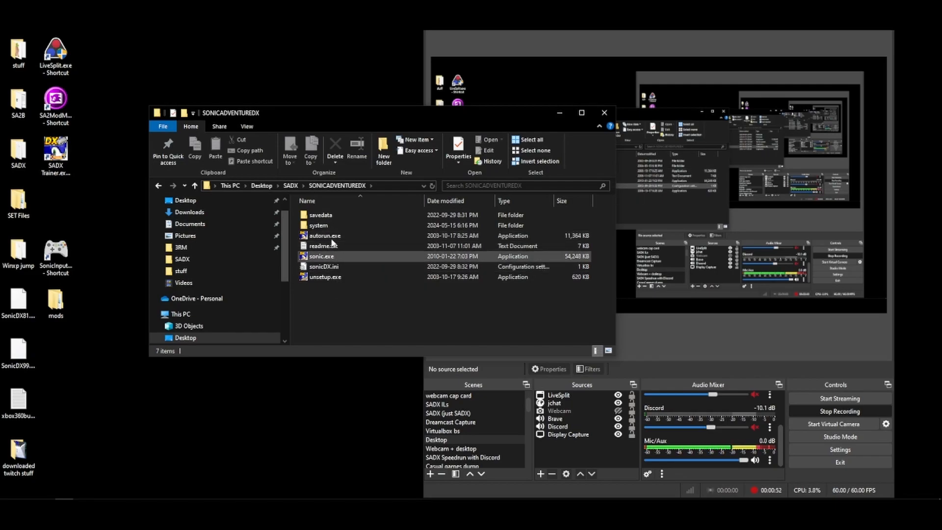
Step: Open the SADXModLoader folder in SADX and check its mods subfolder
{"action": "left_click", "coordinate": [289, 185]}
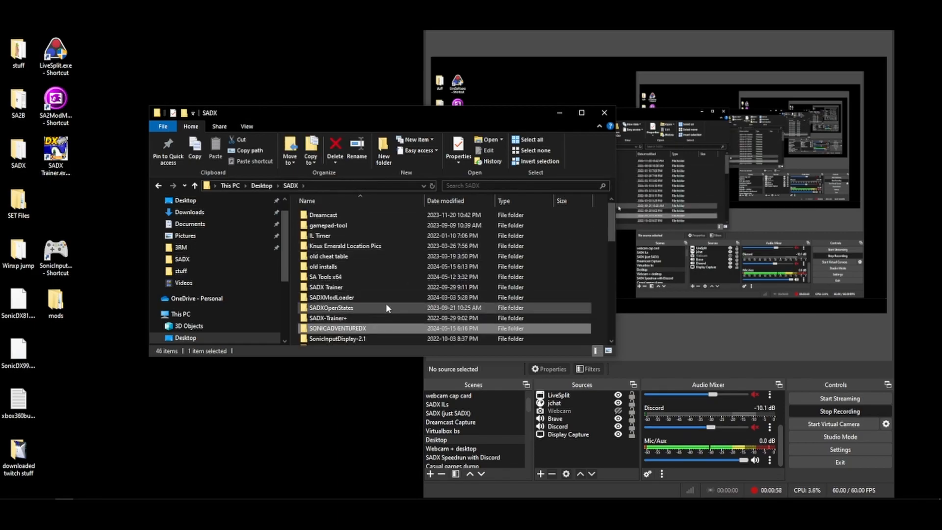
{"action": "double_click", "coordinate": [384, 297]}
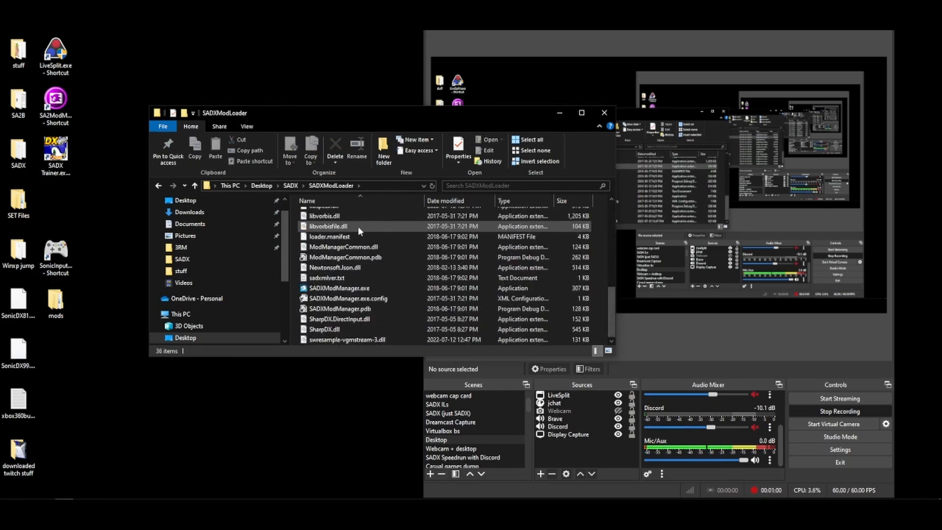
{"action": "double_click", "coordinate": [358, 216]}
{"action": "left_click", "coordinate": [331, 186]}
{"action": "scroll", "coordinate": [342, 249], "scroll_direction": "down", "scroll_amount": 7}
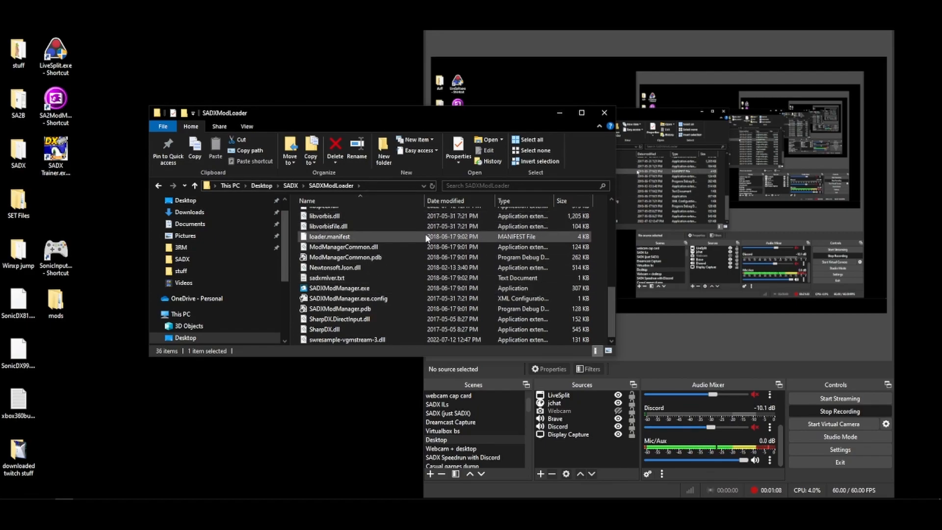
Step: Look through the SADXModLoader files and the contents of its programming subfolder
{"action": "scroll", "coordinate": [426, 238], "scroll_direction": "up", "scroll_amount": 8}
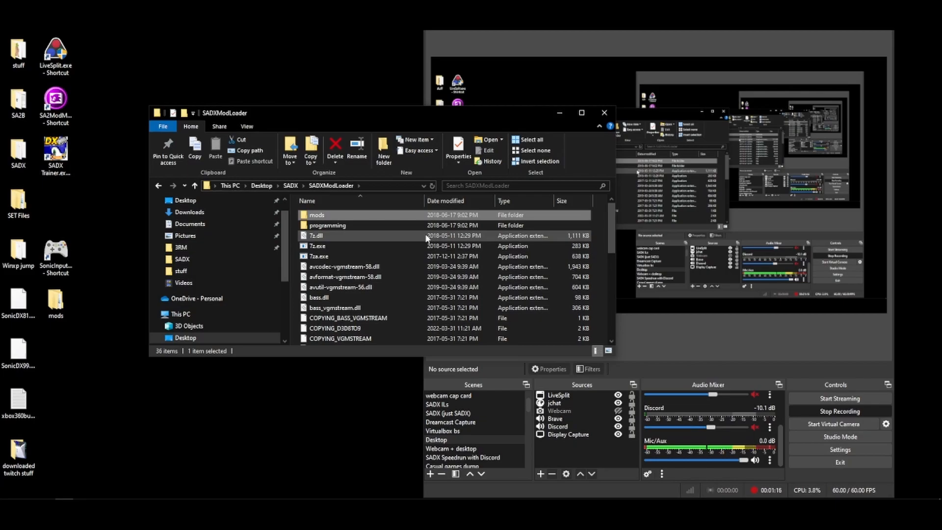
{"action": "scroll", "coordinate": [427, 238], "scroll_direction": "down", "scroll_amount": 4}
{"action": "scroll", "coordinate": [413, 219], "scroll_direction": "up", "scroll_amount": 4}
{"action": "double_click", "coordinate": [413, 224]}
{"action": "scroll", "coordinate": [402, 237], "scroll_direction": "down", "scroll_amount": 6}
{"action": "scroll", "coordinate": [402, 237], "scroll_direction": "up", "scroll_amount": 6}
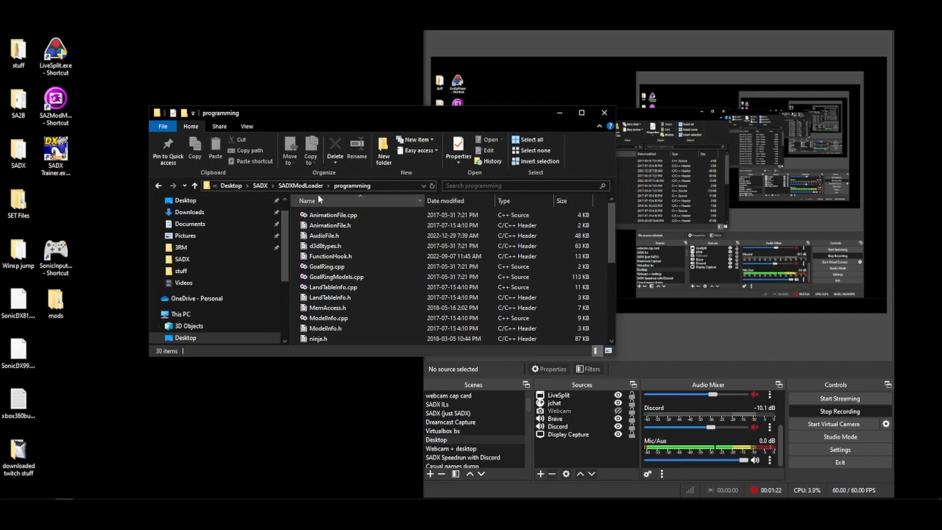
{"action": "key", "text": "BackSpace"}
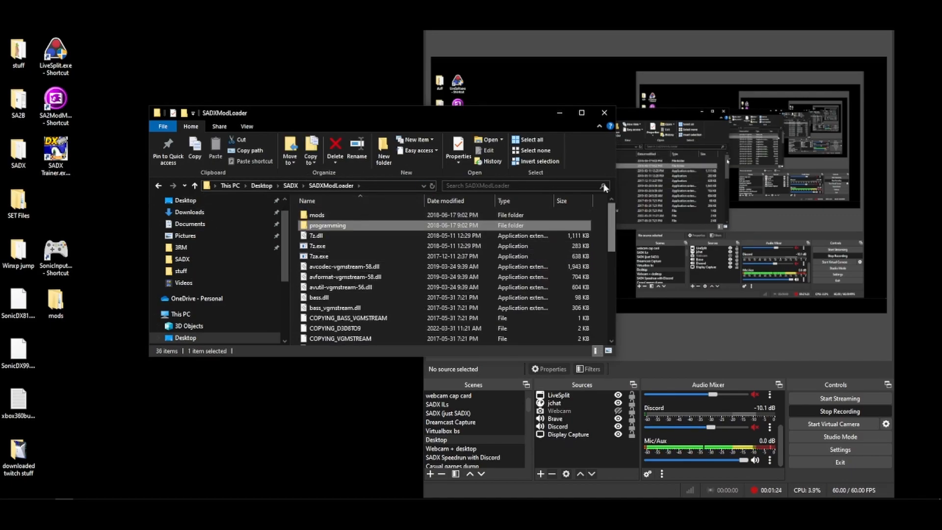
Step: Examine the remaining SADXModLoader files, including sadxmlver.txt and SADXModManager.exe
{"action": "scroll", "coordinate": [371, 227], "scroll_direction": "down", "scroll_amount": 7}
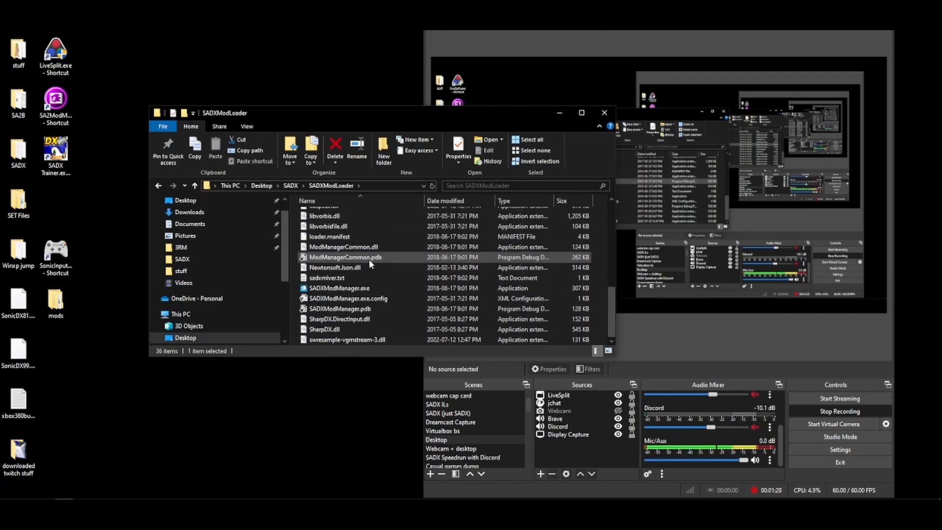
{"action": "left_click", "coordinate": [372, 279]}
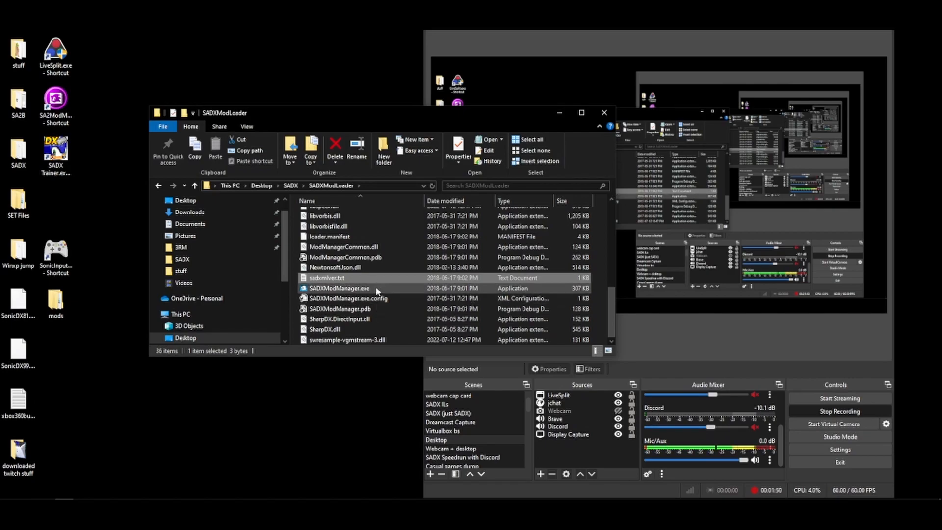
{"action": "left_click", "coordinate": [393, 288]}
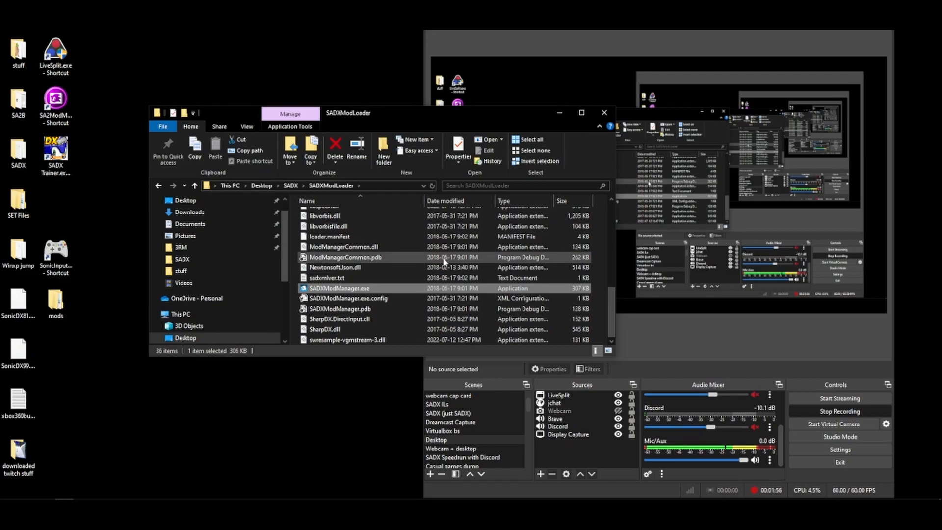
{"action": "scroll", "coordinate": [418, 285], "scroll_direction": "up", "scroll_amount": 8}
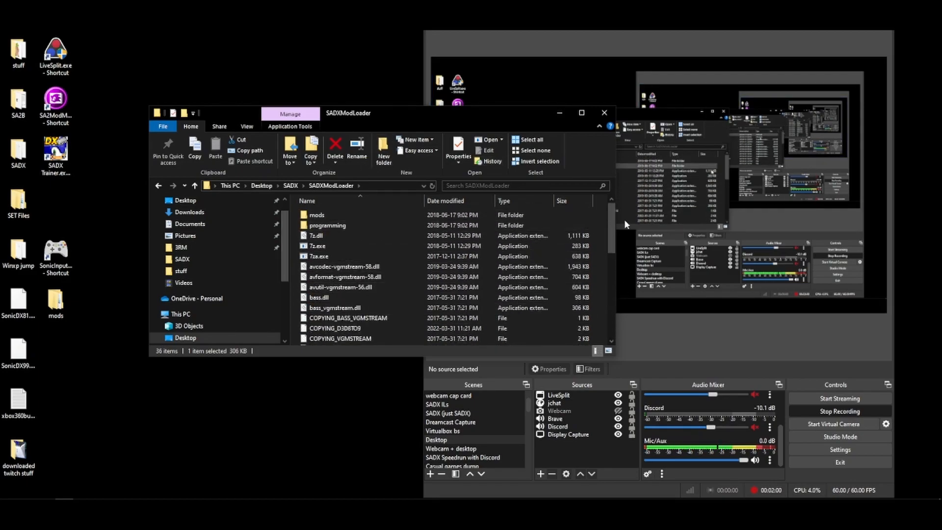
{"action": "scroll", "coordinate": [442, 251], "scroll_direction": "down", "scroll_amount": 1}
{"action": "scroll", "coordinate": [472, 251], "scroll_direction": "down", "scroll_amount": 7}
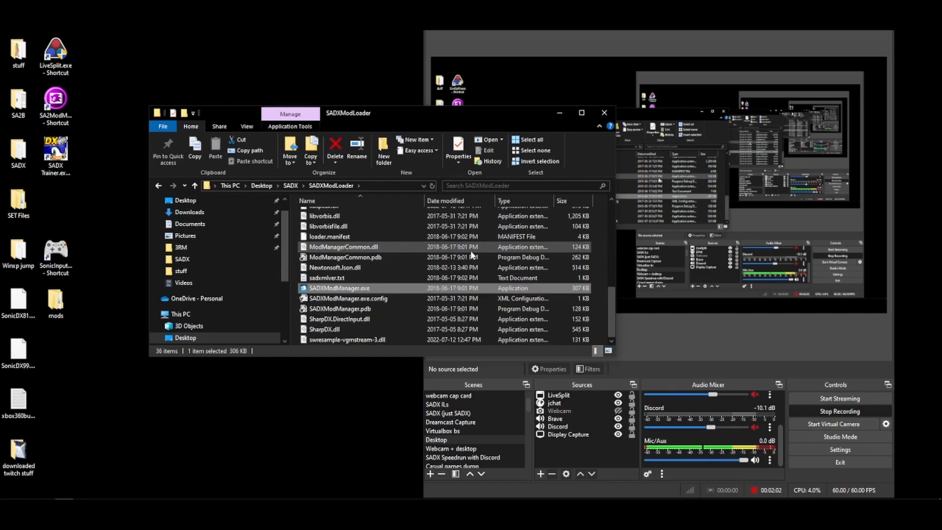
{"action": "left_click", "coordinate": [430, 259]}
{"action": "scroll", "coordinate": [423, 246], "scroll_direction": "up", "scroll_amount": 7}
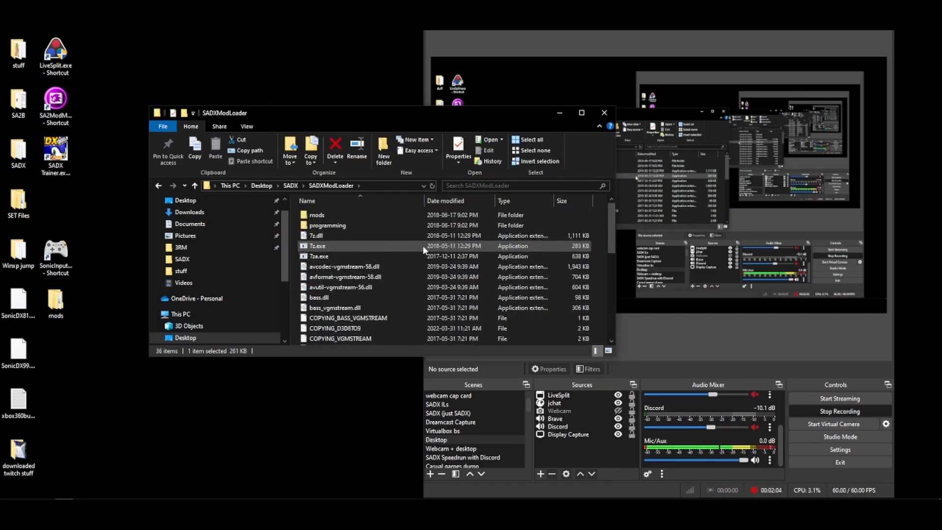
Step: Copy all files and folders from SADXModLoader into the SONICADVENTUREDX game folder
{"action": "left_click", "coordinate": [416, 216]}
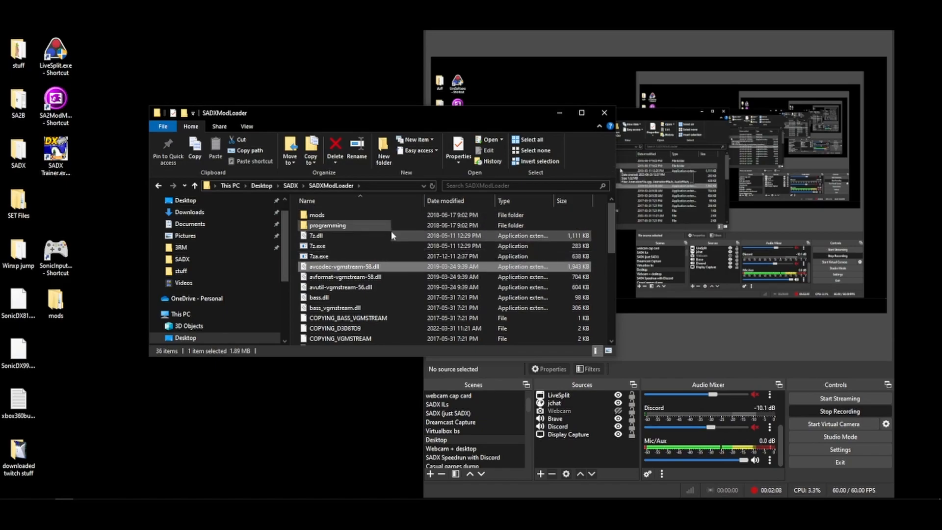
{"action": "key", "text": "ctrl+a"}
{"action": "left_click", "coordinate": [291, 186]}
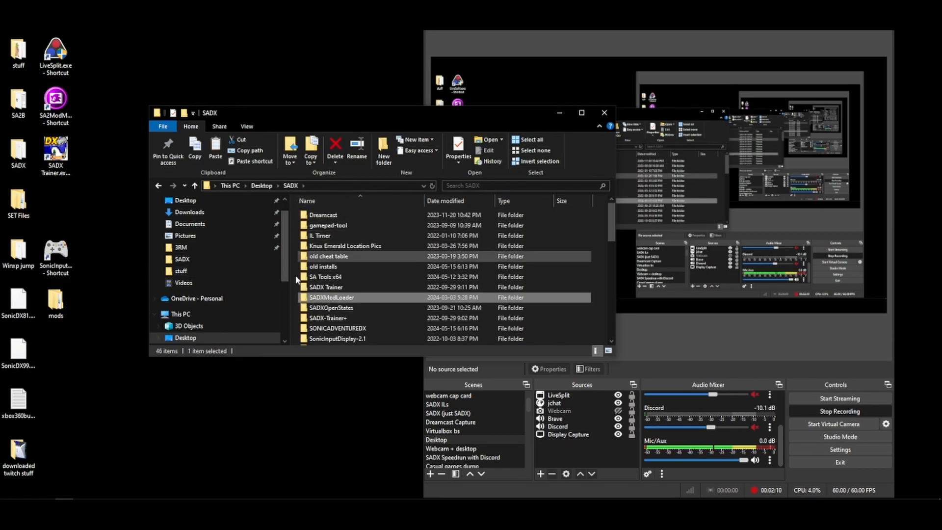
{"action": "scroll", "coordinate": [325, 287], "scroll_direction": "down", "scroll_amount": 2}
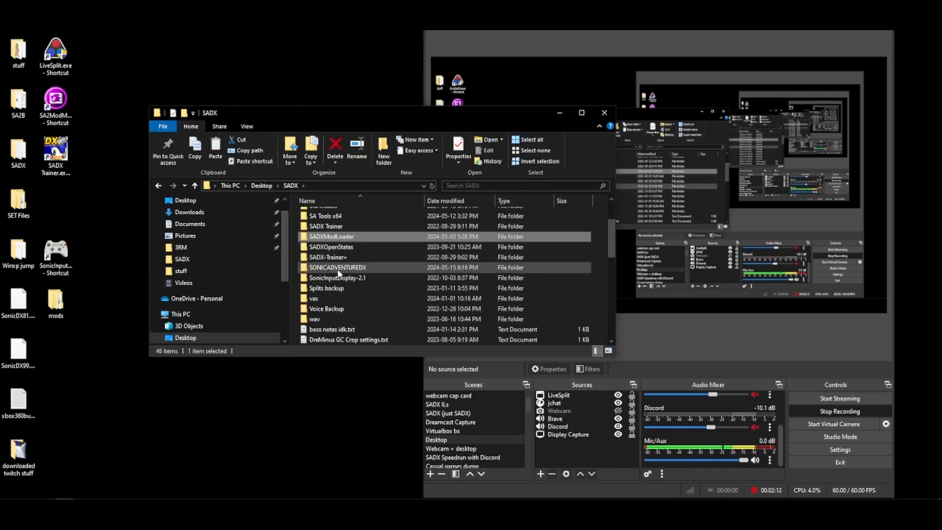
{"action": "mouse_move", "coordinate": [337, 269]}
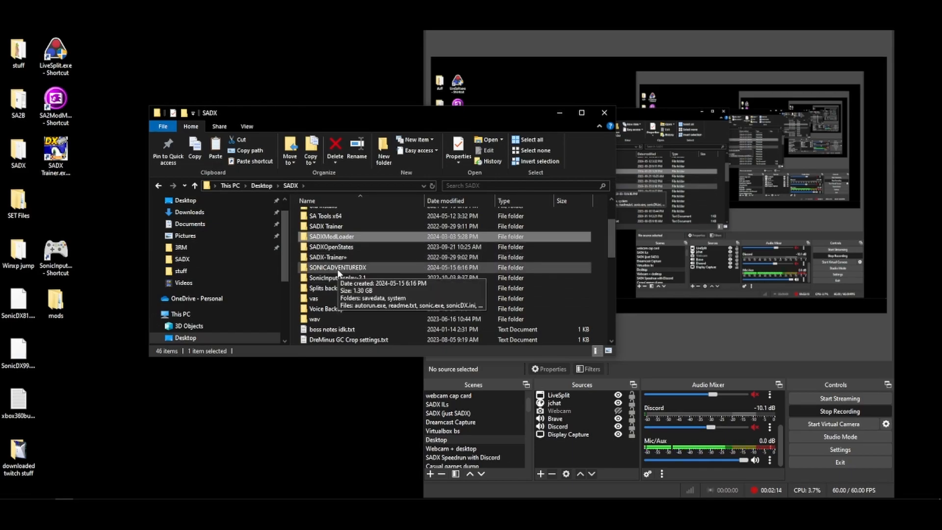
{"action": "double_click", "coordinate": [336, 237]}
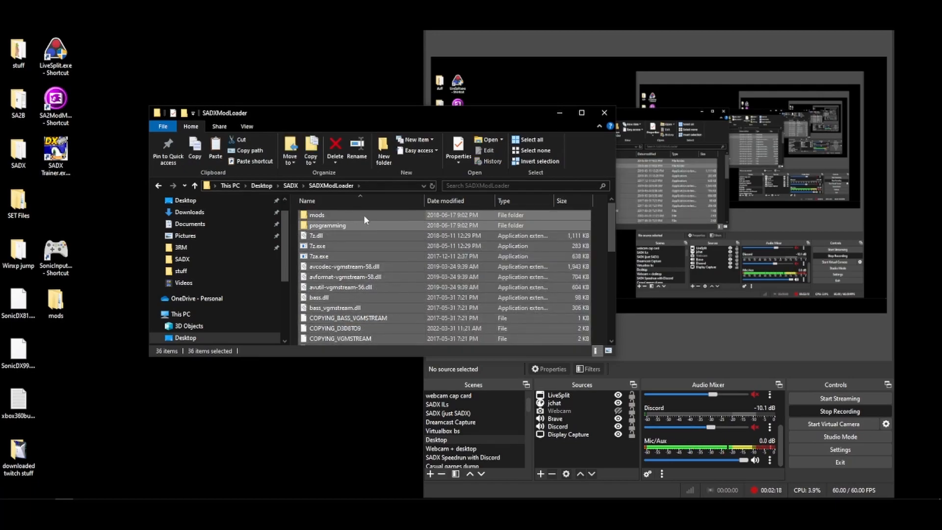
{"action": "left_click", "coordinate": [291, 185]}
{"action": "scroll", "coordinate": [393, 287], "scroll_direction": "down", "scroll_amount": 2}
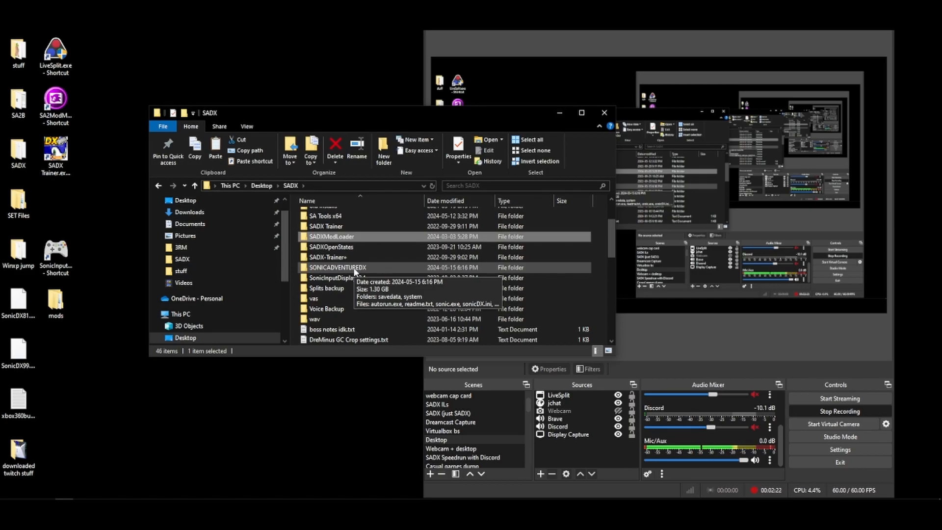
{"action": "double_click", "coordinate": [339, 268]}
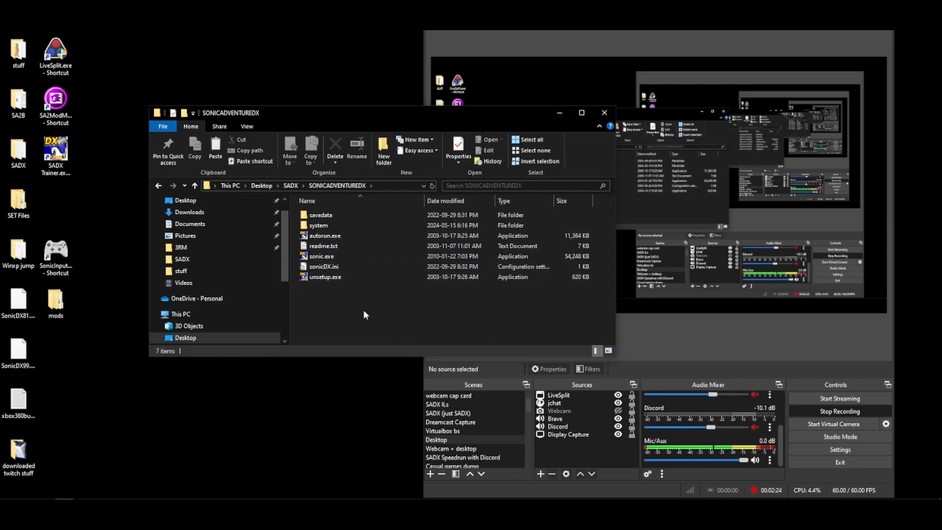
{"action": "key", "text": "ctrl+v"}
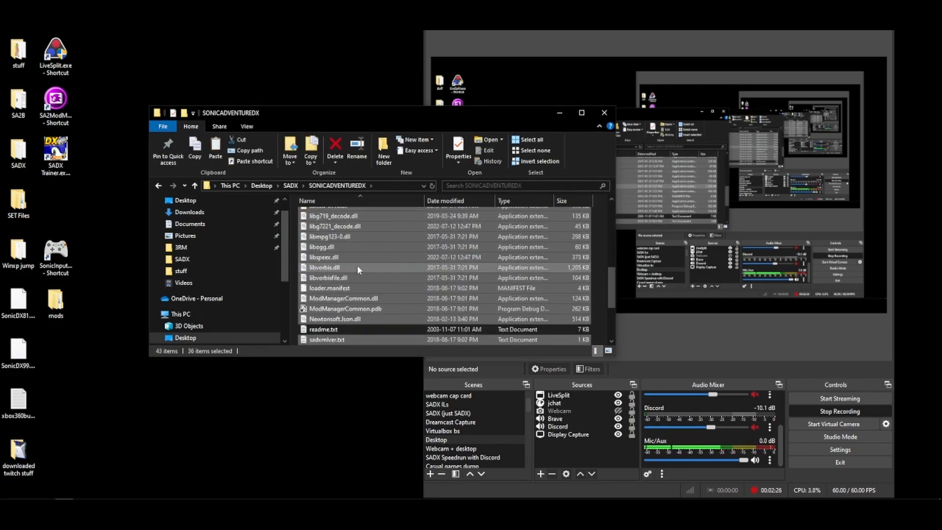
Step: Run SADXModManager.exe from the SONICADVENTUREDX folder and install the mod loader
{"action": "left_click", "coordinate": [336, 259]}
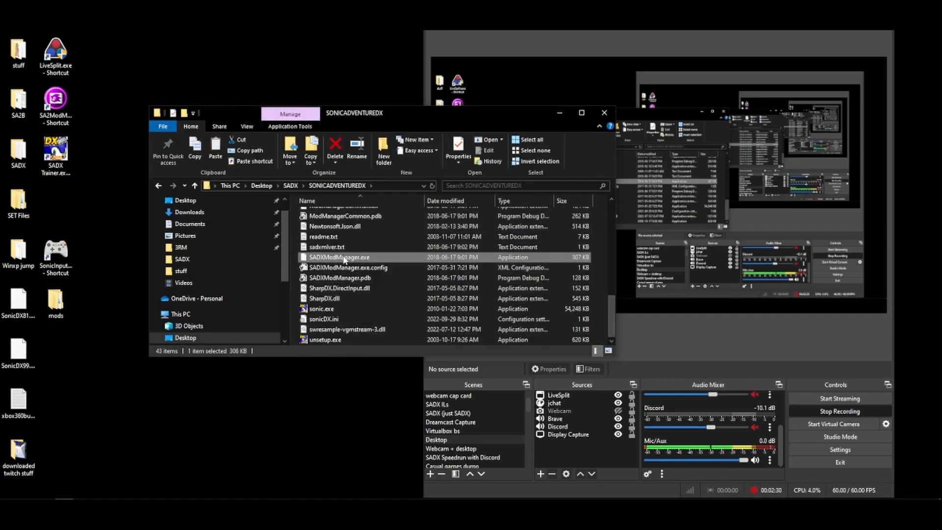
{"action": "double_click", "coordinate": [345, 260]}
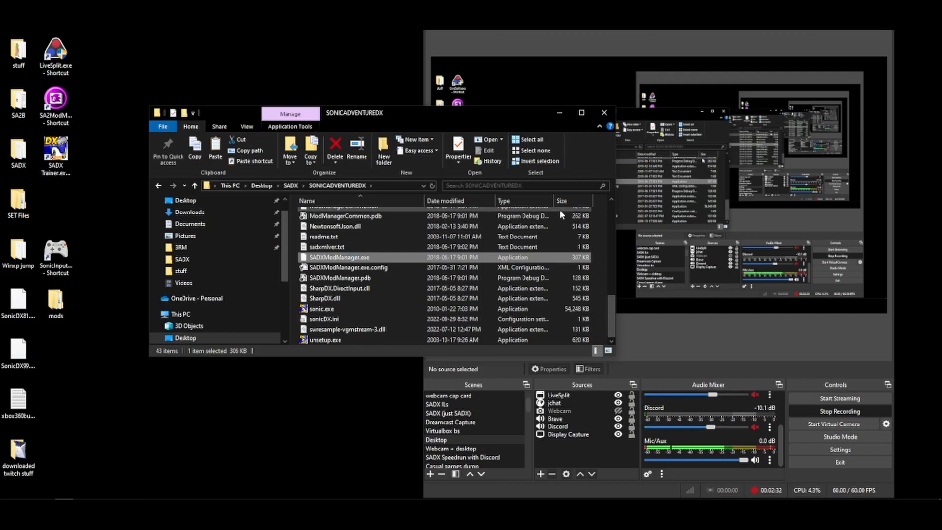
{"action": "left_click", "coordinate": [177, 265]}
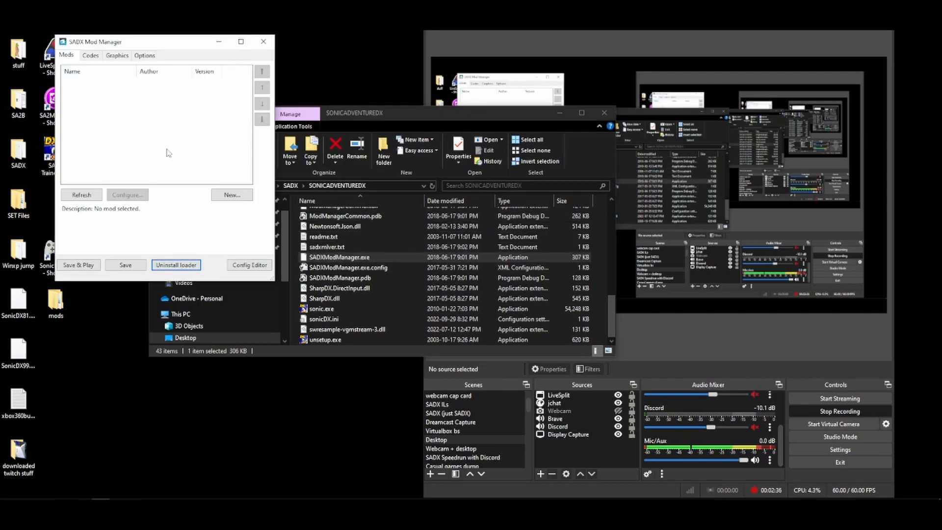
Step: Look through the mod manager's list of available codes and display its graphics settings
{"action": "left_click", "coordinate": [89, 56]}
{"action": "scroll", "coordinate": [165, 158], "scroll_direction": "down", "scroll_amount": 7}
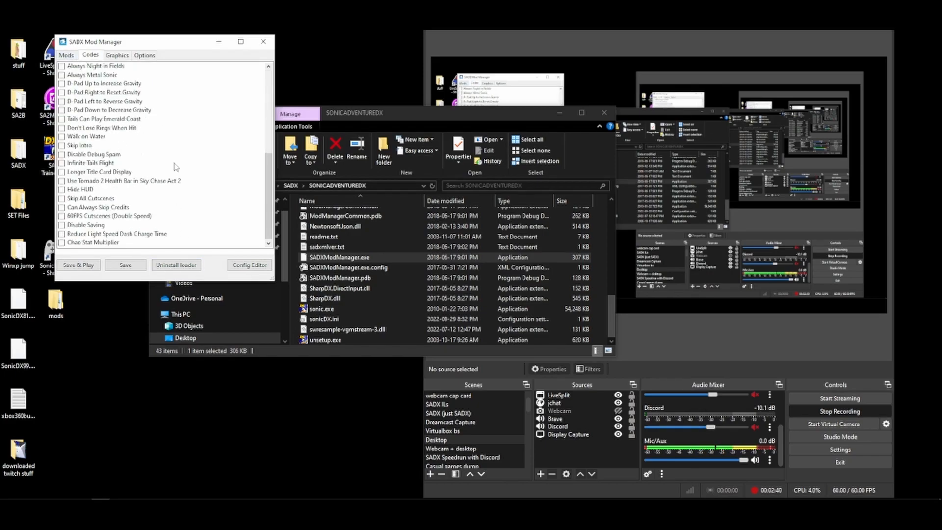
{"action": "left_click", "coordinate": [116, 55]}
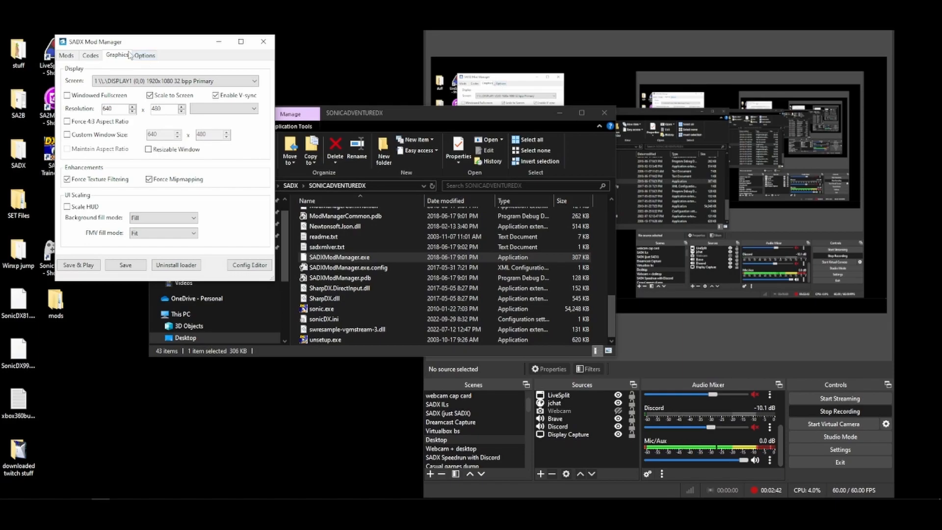
Step: Review the mod manager's graphics settings and its general options, and close the mod manager
{"action": "left_click", "coordinate": [148, 58]}
{"action": "left_click", "coordinate": [120, 58]}
{"action": "left_click", "coordinate": [144, 57]}
{"action": "left_click", "coordinate": [118, 56]}
{"action": "left_click", "coordinate": [138, 56]}
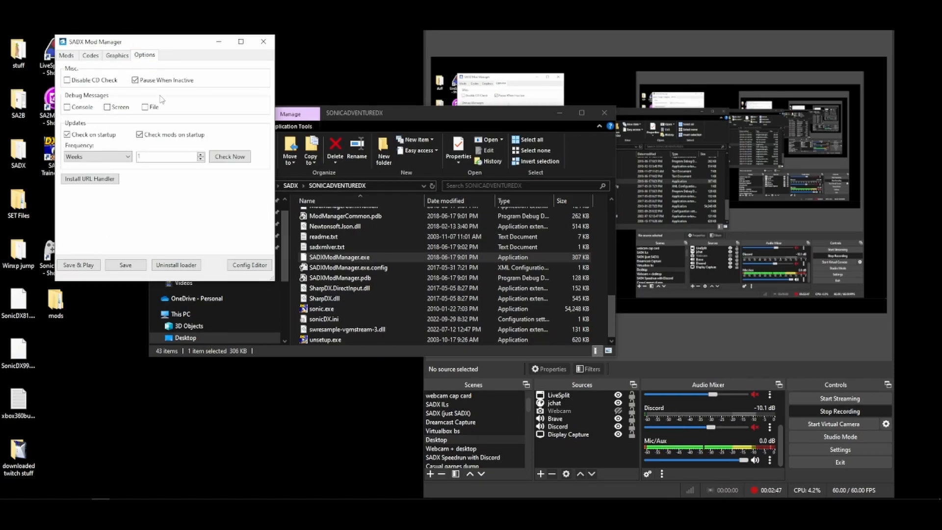
{"action": "left_click", "coordinate": [263, 42]}
Step: Copy all mod folders from the desktop mods folder into the mods folder inside SONICADVENTUREDX
{"action": "scroll", "coordinate": [376, 285], "scroll_direction": "up", "scroll_amount": 10}
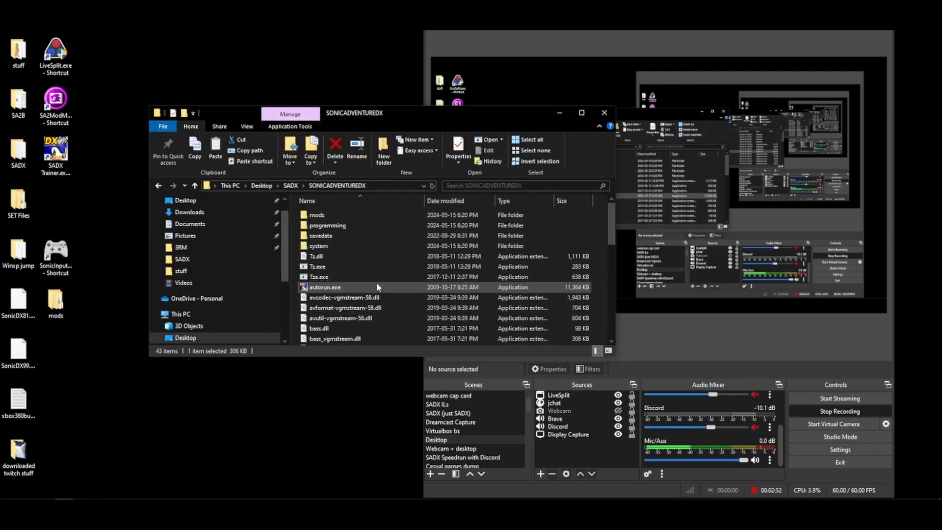
{"action": "double_click", "coordinate": [348, 215]}
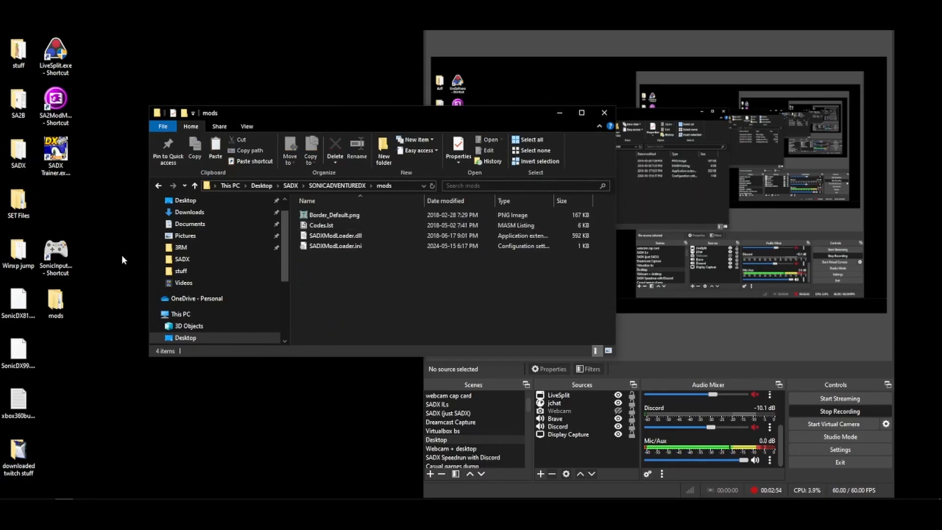
{"action": "double_click", "coordinate": [69, 299]}
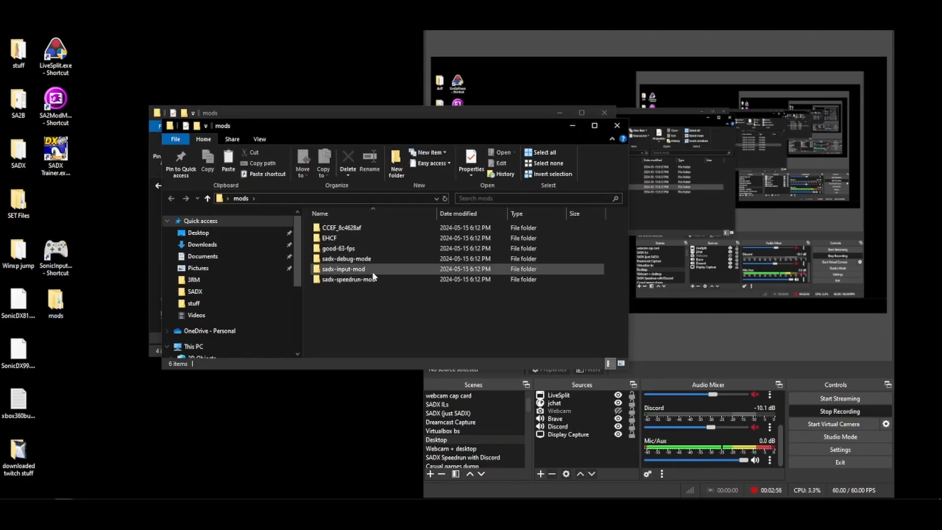
{"action": "left_click", "coordinate": [356, 230]}
{"action": "key", "text": "ctrl+a"}
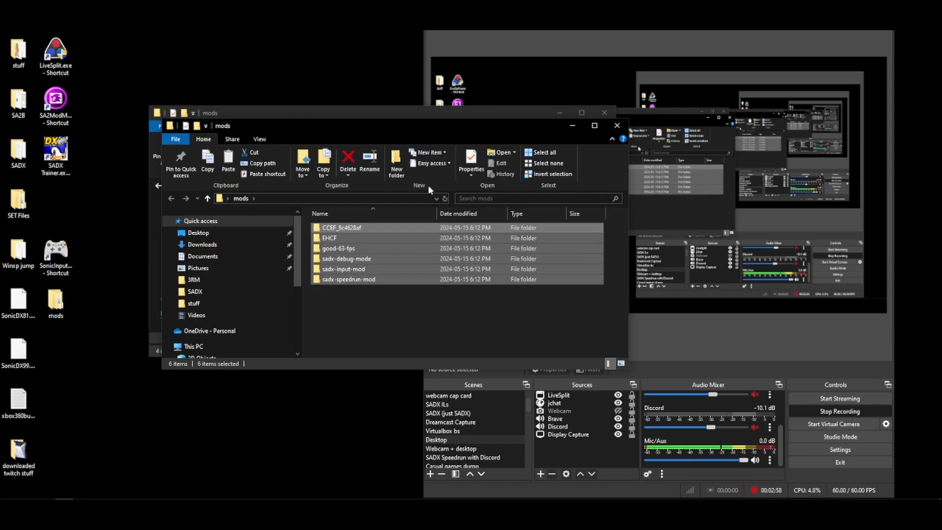
{"action": "key", "text": "ctrl+c"}
{"action": "left_click", "coordinate": [571, 125]}
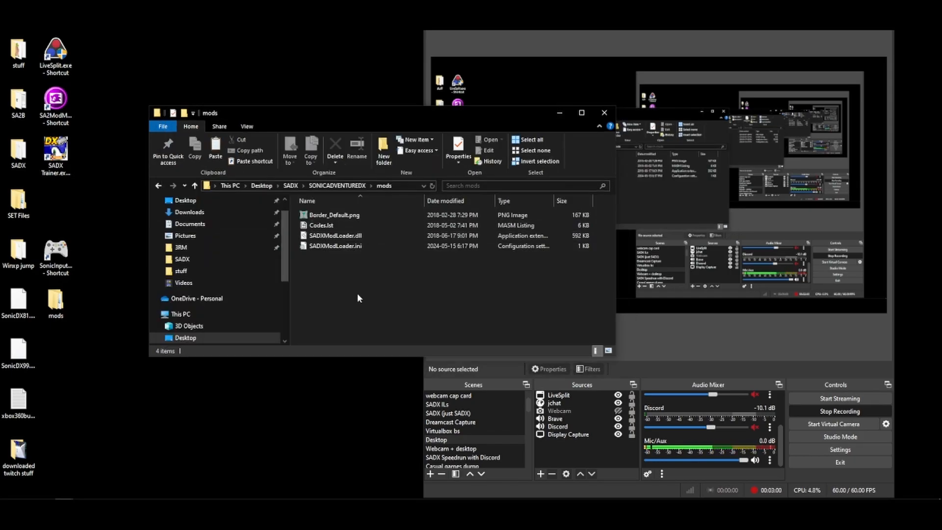
{"action": "key", "text": "ctrl+v"}
{"action": "left_click", "coordinate": [334, 215]}
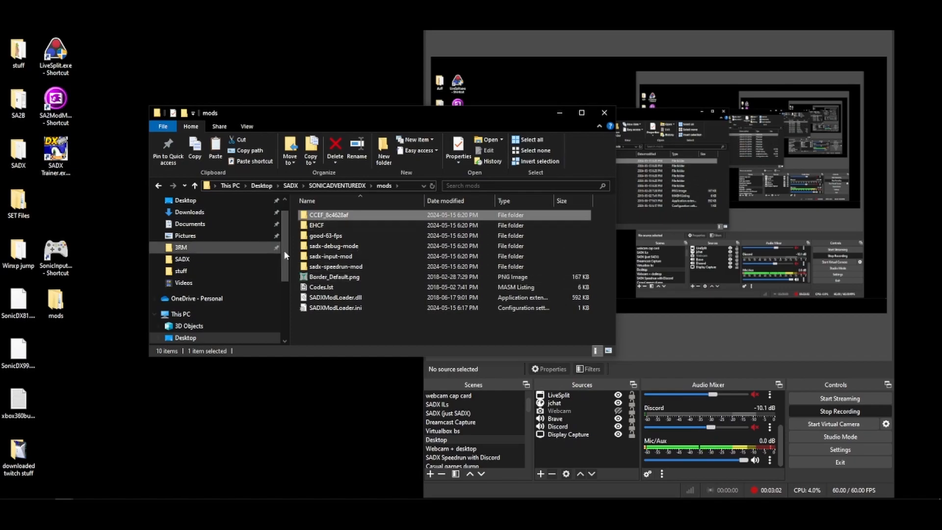
Step: Run SADXModManager.exe again from the SONICADVENTUREDX folder to list the added mods
{"action": "left_click", "coordinate": [337, 185]}
{"action": "scroll", "coordinate": [327, 270], "scroll_direction": "down", "scroll_amount": 10}
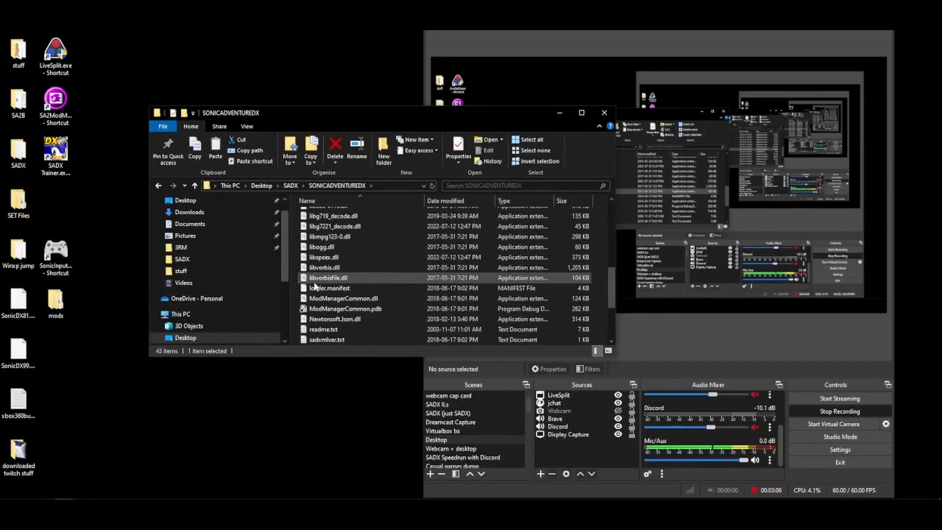
{"action": "double_click", "coordinate": [327, 257]}
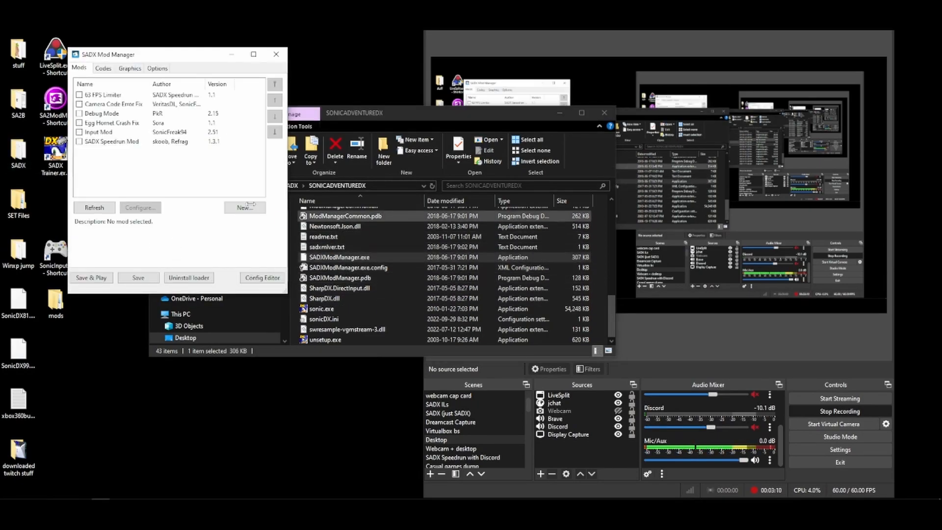
{"action": "left_click", "coordinate": [96, 97]}
Step: Disable the "Check on startup" and "Check mods on startup" update options, save, and return to the mod list
{"action": "left_click", "coordinate": [157, 68]}
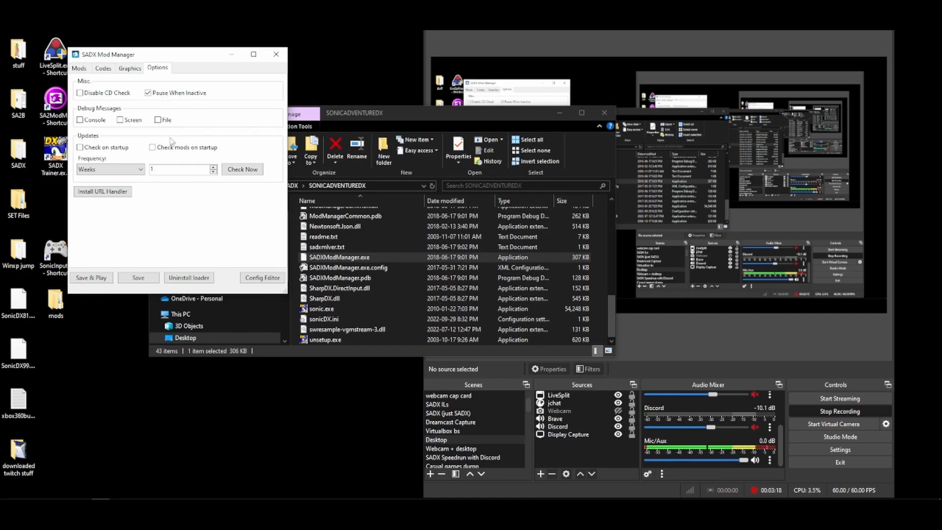
{"action": "left_click", "coordinate": [138, 278]}
{"action": "left_click", "coordinate": [77, 69]}
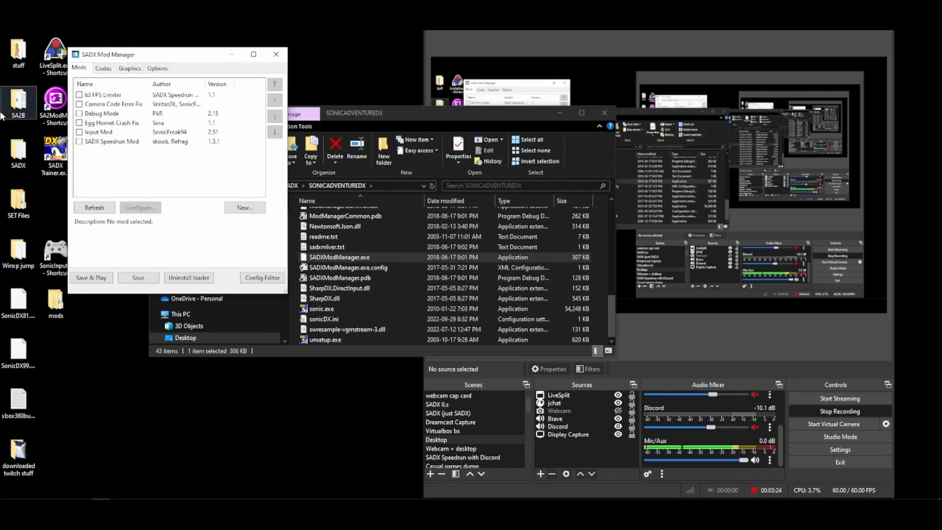
Step: Enable the 63 FPS Limiter mod and save the mod manager's settings
{"action": "left_click", "coordinate": [118, 95]}
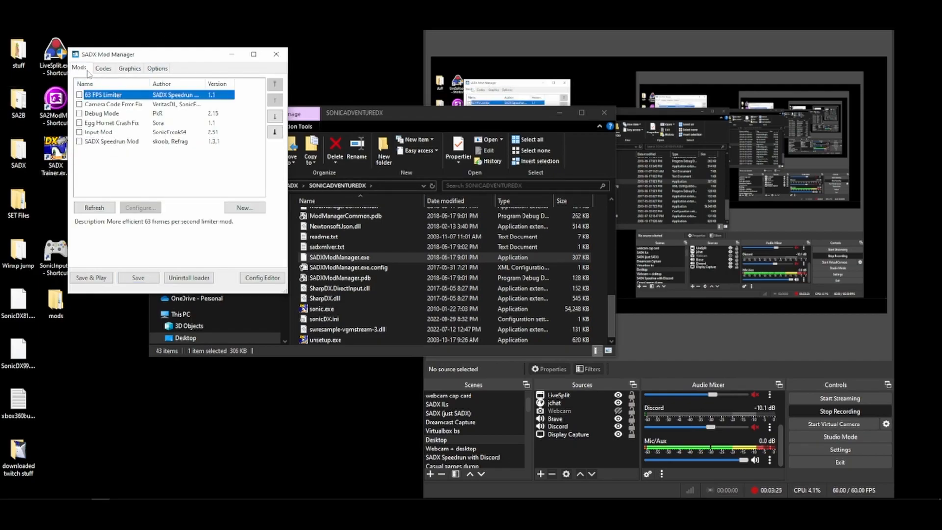
{"action": "left_click", "coordinate": [126, 105]}
{"action": "left_click", "coordinate": [122, 97]}
{"action": "left_click", "coordinate": [123, 105]}
{"action": "left_click", "coordinate": [122, 98]}
{"action": "double_click", "coordinate": [205, 86]}
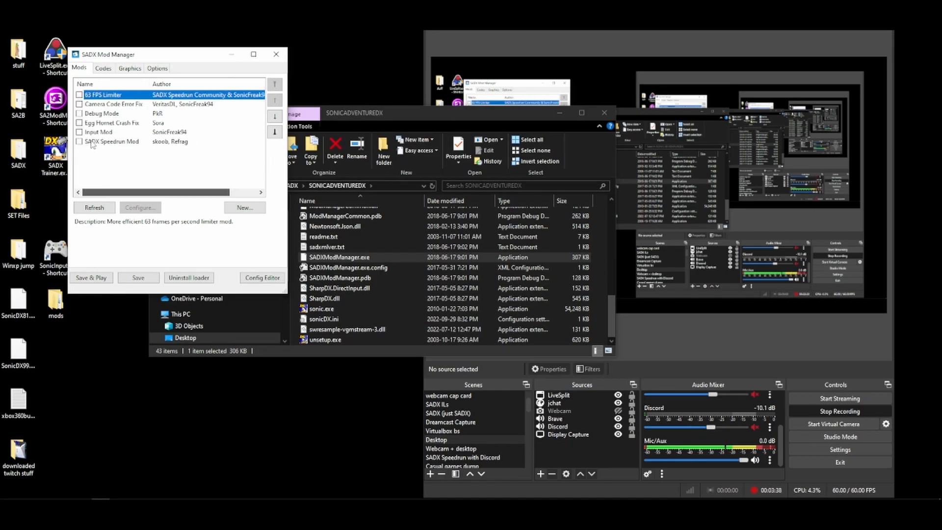
{"action": "left_click", "coordinate": [79, 94]}
{"action": "left_click", "coordinate": [138, 277]}
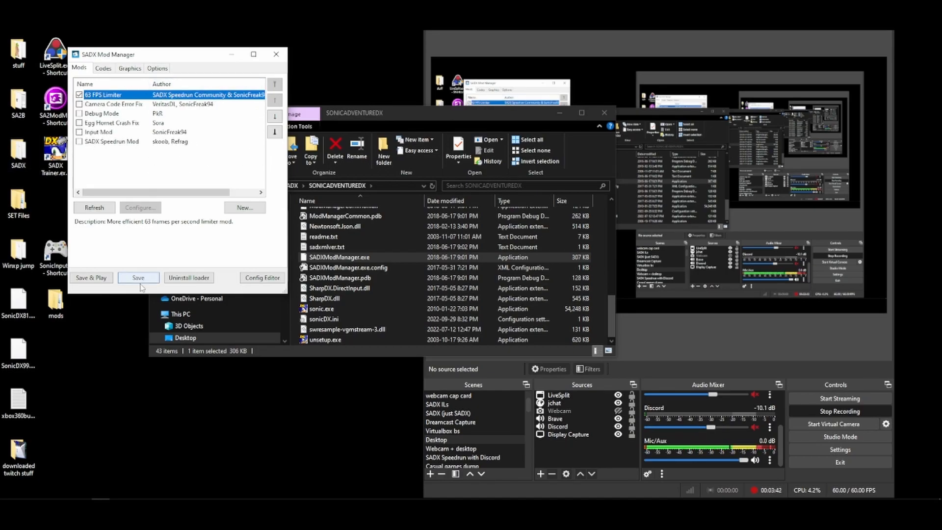
Step: Examine the names, authors and versions in the mod list, adjusting the Name column width and the window position
{"action": "left_click", "coordinate": [96, 96]}
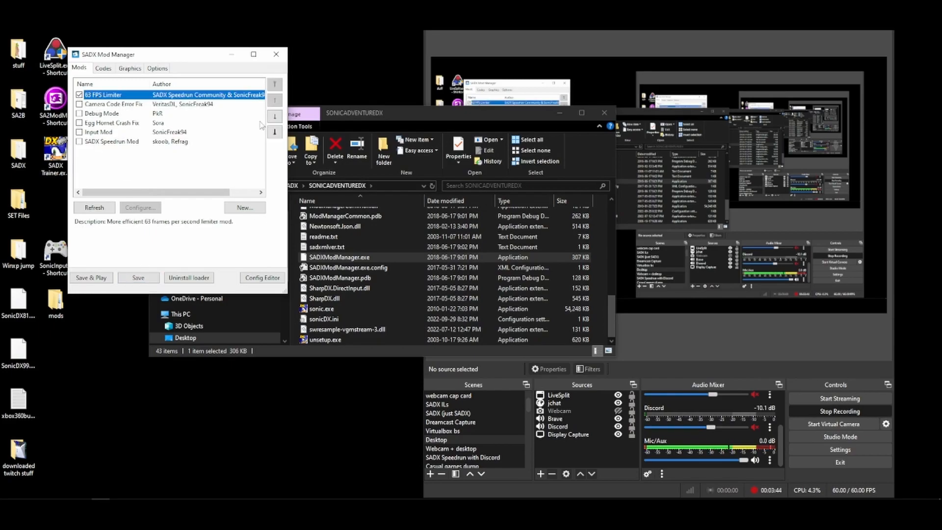
{"action": "left_click", "coordinate": [119, 104]}
{"action": "left_click", "coordinate": [116, 93]}
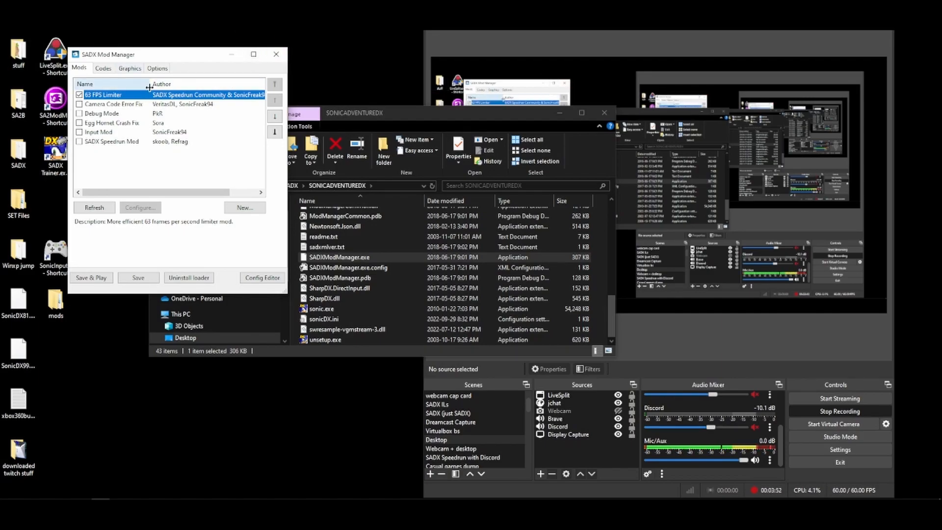
{"action": "left_click_drag", "start_coordinate": [149, 88], "coordinate": [144, 87]}
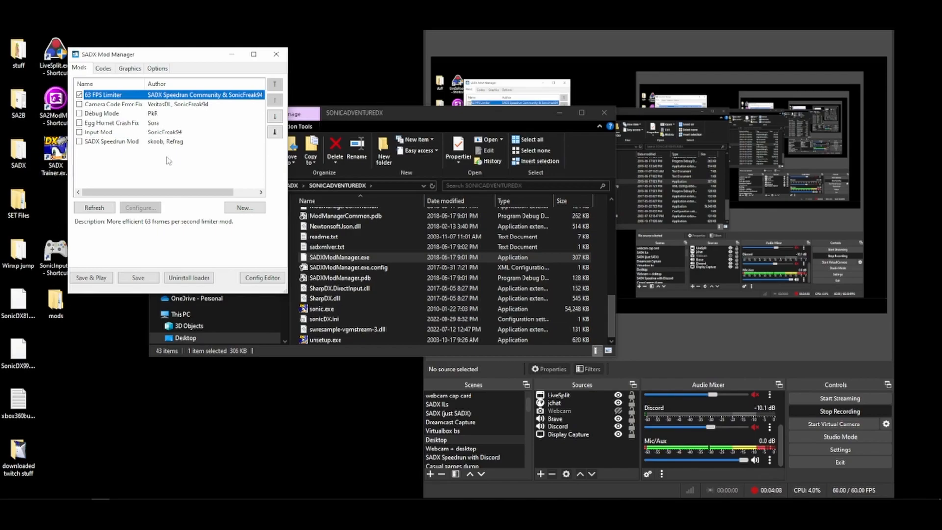
{"action": "mouse_move", "coordinate": [166, 191]}
{"action": "left_mouse_down"}
{"action": "mouse_move", "coordinate": [245, 185]}
{"action": "mouse_move", "coordinate": [362, 197]}
{"action": "mouse_move", "coordinate": [181, 188]}
{"action": "left_mouse_up"}
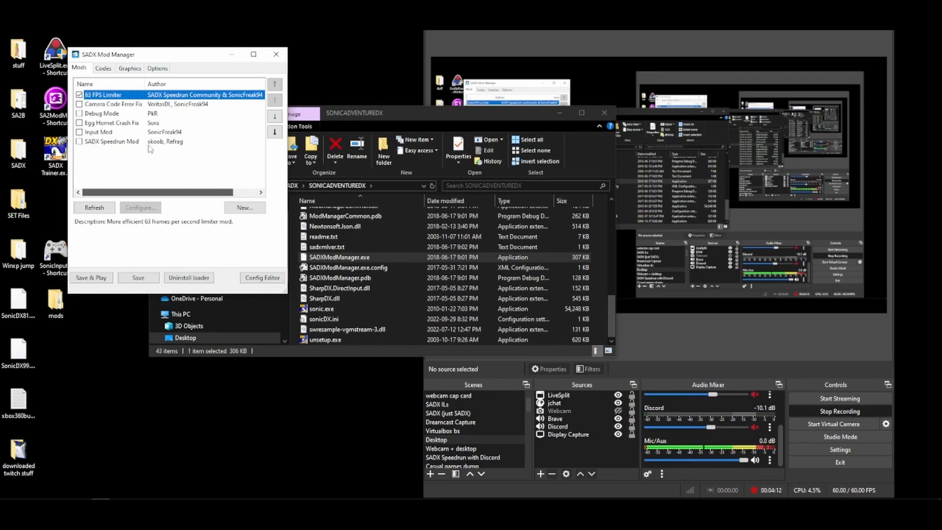
{"action": "left_click_drag", "start_coordinate": [90, 58], "coordinate": [149, 51]}
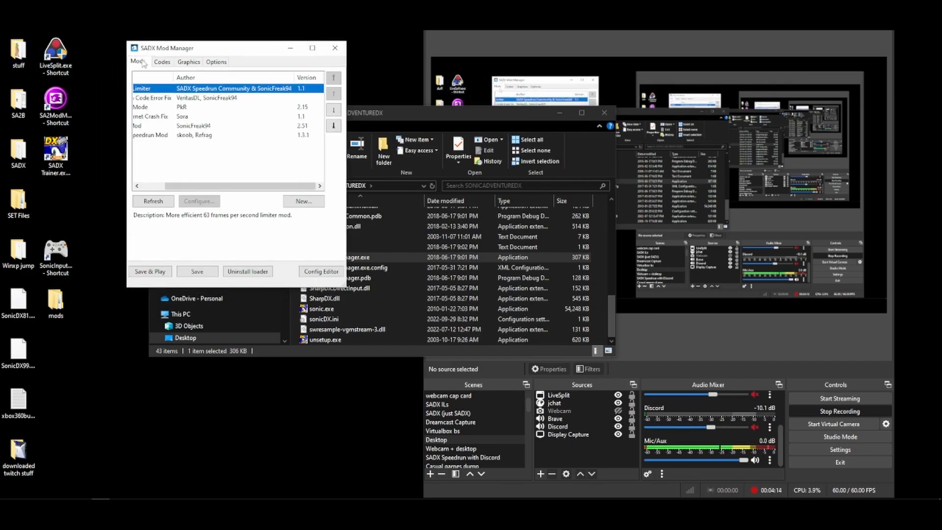
{"action": "left_click_drag", "start_coordinate": [258, 186], "coordinate": [233, 186]}
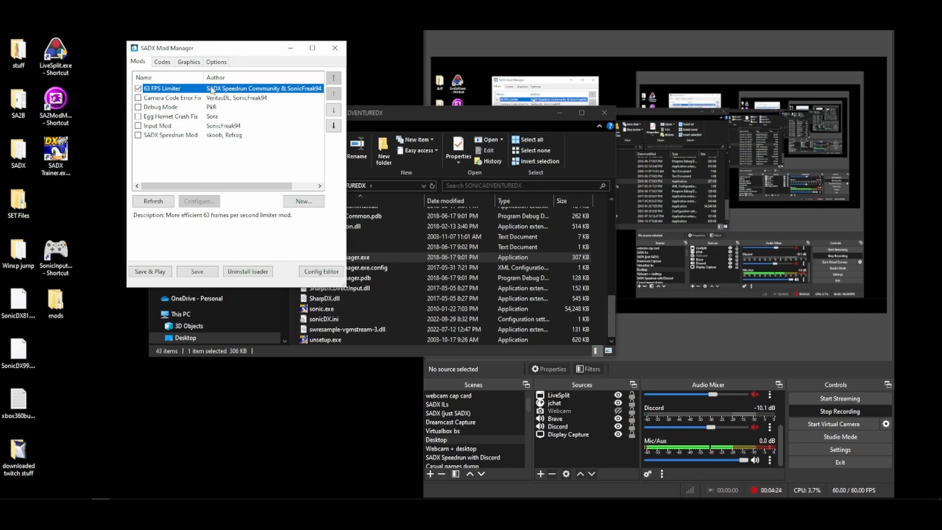
{"action": "left_click_drag", "start_coordinate": [189, 42], "coordinate": [164, 46]}
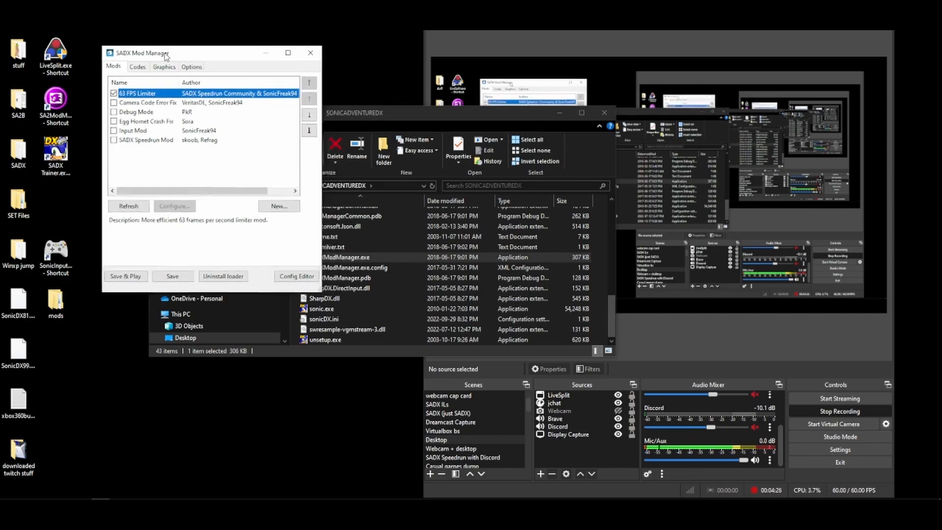
Step: Enable the Camera Code Error Fix mod in the mod list
{"action": "left_click", "coordinate": [138, 101]}
{"action": "left_click", "coordinate": [138, 94]}
{"action": "left_click", "coordinate": [212, 103]}
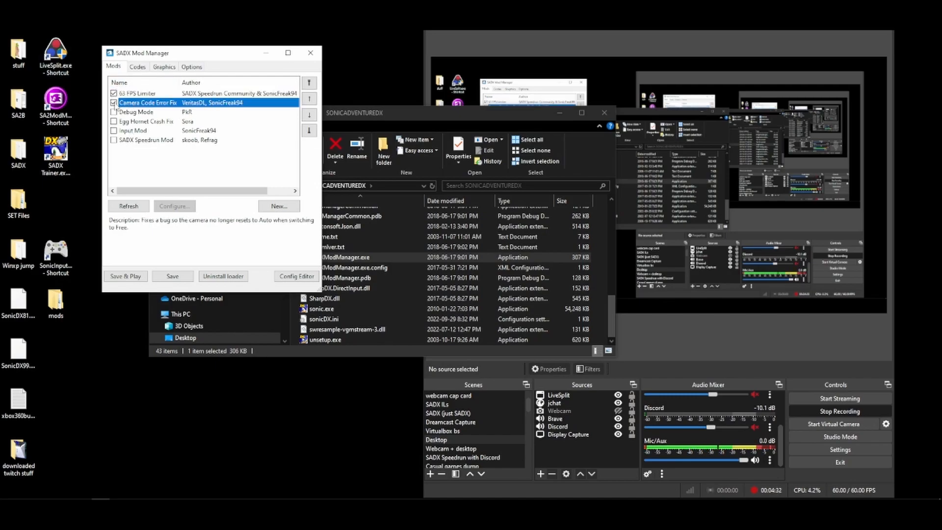
{"action": "left_click", "coordinate": [184, 112]}
{"action": "left_click", "coordinate": [183, 106]}
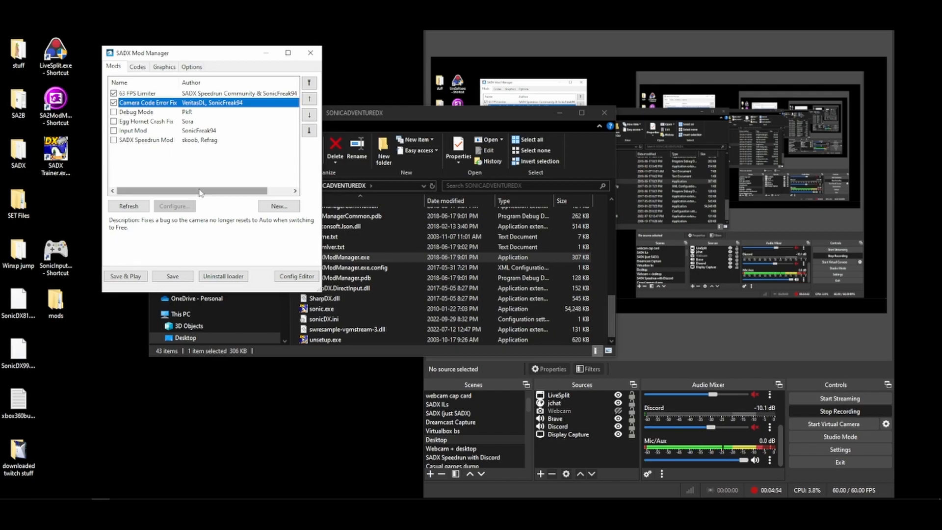
{"action": "left_click", "coordinate": [139, 113]}
{"action": "left_click", "coordinate": [165, 105]}
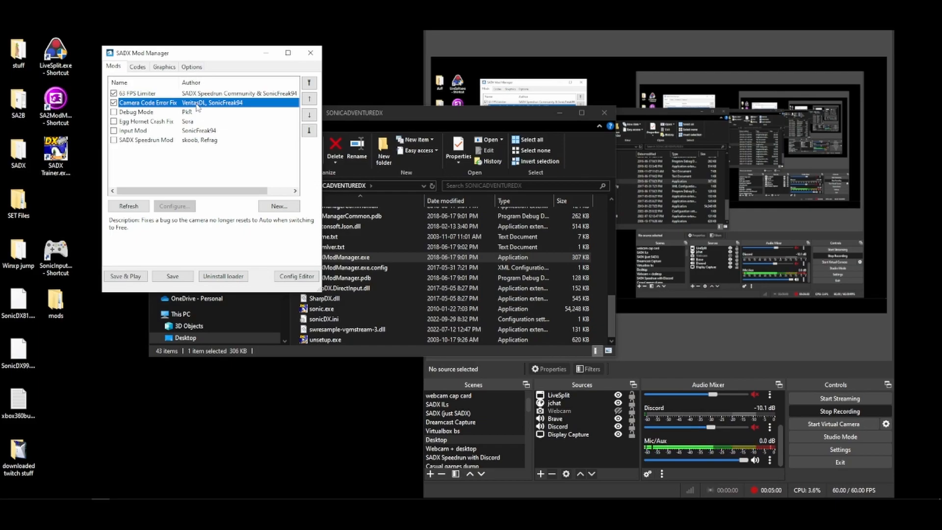
Step: Select the Debug Mode mod and narrow the Author column so that the Version column fits in the list
{"action": "left_click", "coordinate": [177, 113]}
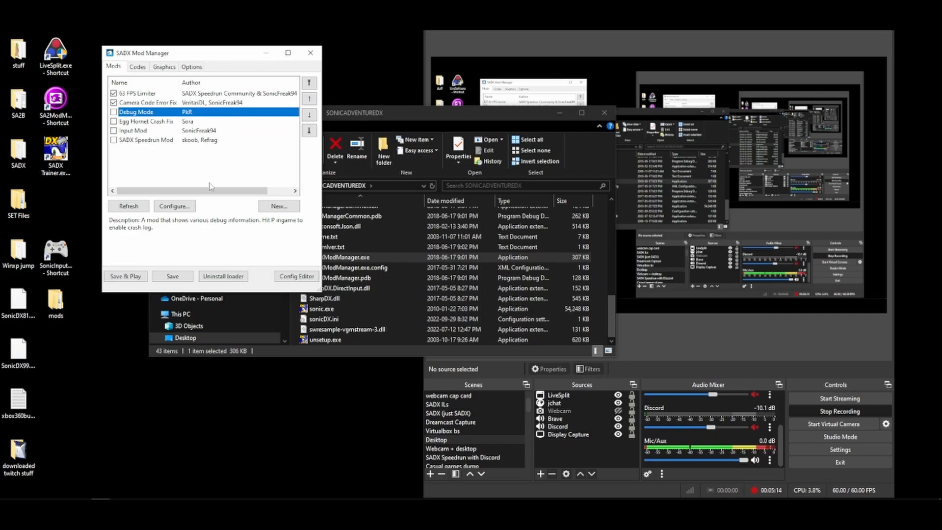
{"action": "left_click_drag", "start_coordinate": [211, 191], "coordinate": [235, 190]}
{"action": "left_click_drag", "start_coordinate": [272, 88], "coordinate": [225, 88]}
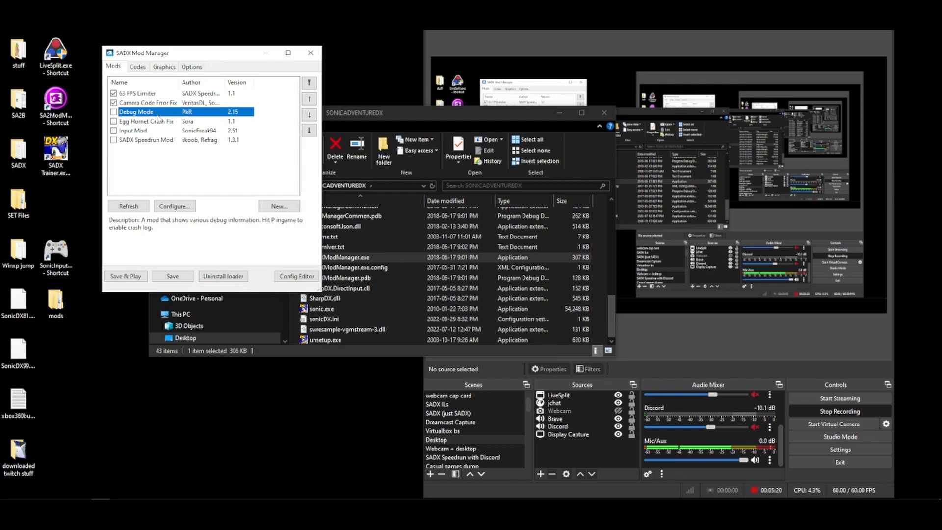
Step: Compare the descriptions of the Debug Mode, Egg Hornet Crash Fix and Input Mod entries
{"action": "left_click", "coordinate": [158, 130]}
{"action": "left_click", "coordinate": [157, 120]}
{"action": "left_click", "coordinate": [157, 128]}
{"action": "left_click", "coordinate": [158, 122]}
{"action": "left_click", "coordinate": [160, 131]}
{"action": "left_click", "coordinate": [161, 112]}
{"action": "left_click", "coordinate": [206, 131]}
{"action": "left_click", "coordinate": [182, 122]}
{"action": "left_click", "coordinate": [180, 113]}
{"action": "left_click", "coordinate": [181, 131]}
{"action": "left_click", "coordinate": [181, 113]}
{"action": "left_click", "coordinate": [158, 131]}
{"action": "left_click", "coordinate": [160, 113]}
{"action": "left_click", "coordinate": [151, 121]}
{"action": "left_click", "coordinate": [151, 115]}
{"action": "left_click", "coordinate": [184, 121]}
{"action": "left_click", "coordinate": [183, 115]}
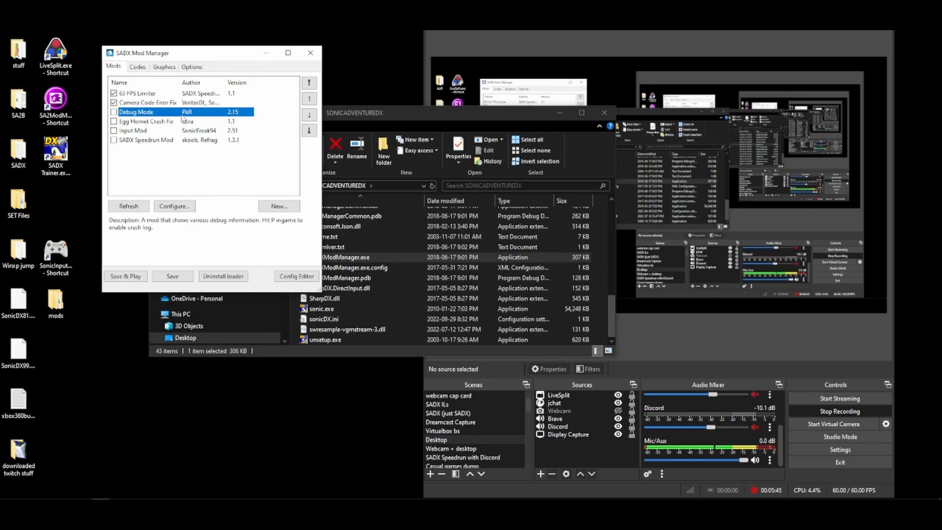
Step: Enable the Egg Hornet Crash Fix mod in the mod list
{"action": "left_click", "coordinate": [201, 122]}
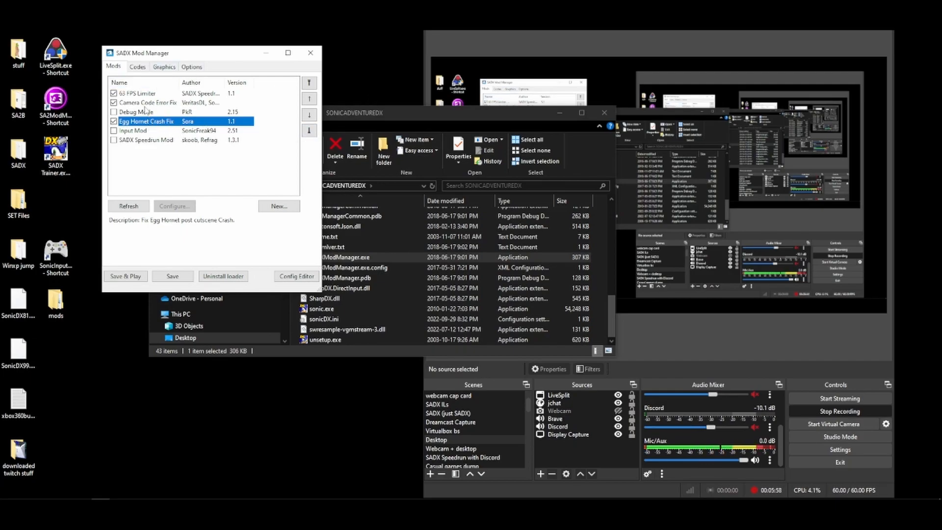
{"action": "left_click", "coordinate": [196, 131]}
{"action": "left_click", "coordinate": [188, 122]}
Step: Glance at the codes and graphics settings, and enable the Input Mod in the mod list
{"action": "left_click", "coordinate": [144, 67]}
{"action": "left_click", "coordinate": [170, 68]}
{"action": "left_click", "coordinate": [110, 66]}
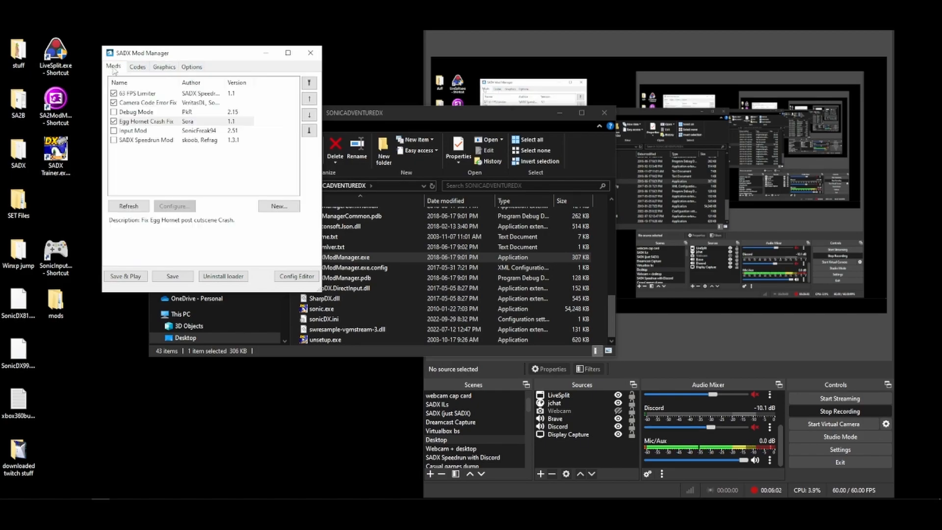
{"action": "left_click", "coordinate": [162, 130]}
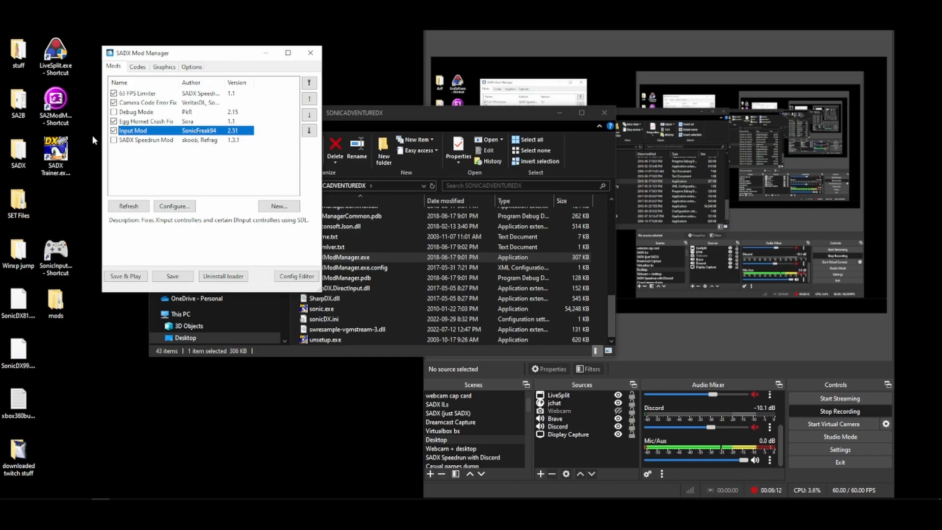
{"action": "left_click", "coordinate": [369, 115]}
{"action": "scroll", "coordinate": [362, 226], "scroll_direction": "up", "scroll_amount": 10}
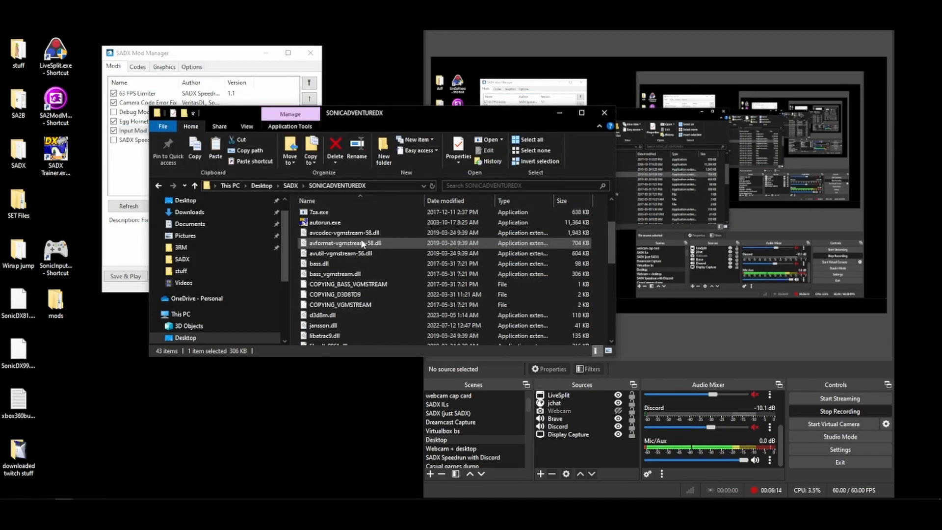
{"action": "left_click", "coordinate": [291, 186]}
{"action": "left_click", "coordinate": [146, 144]}
{"action": "left_click", "coordinate": [147, 130]}
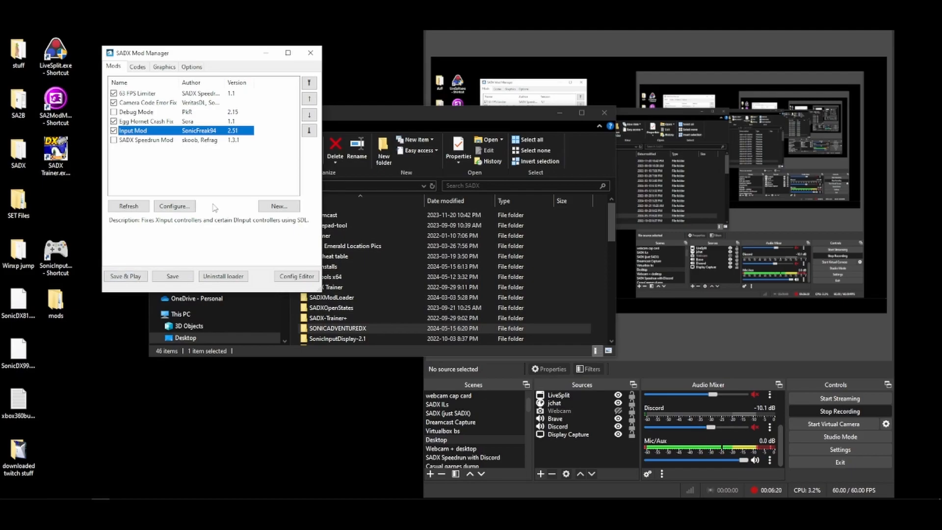
Step: Review the codes and graphics settings once more, and open the SONICADVENTUREDX game folder
{"action": "left_click", "coordinate": [137, 67]}
{"action": "left_click", "coordinate": [164, 66]}
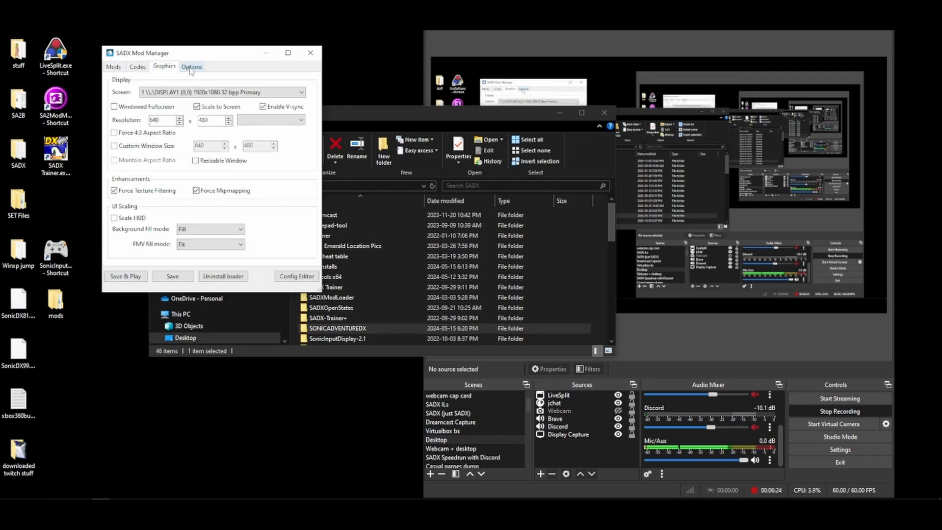
{"action": "left_click", "coordinate": [113, 67]}
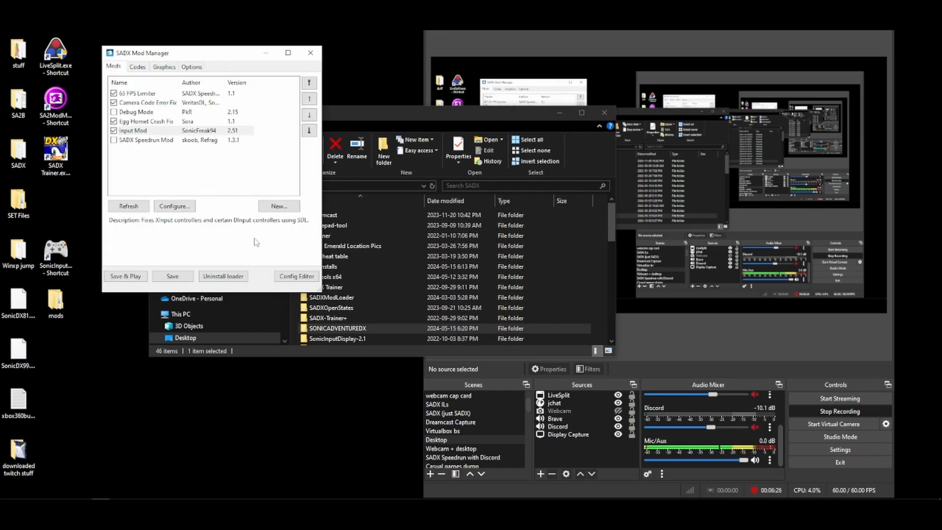
{"action": "double_click", "coordinate": [373, 328]}
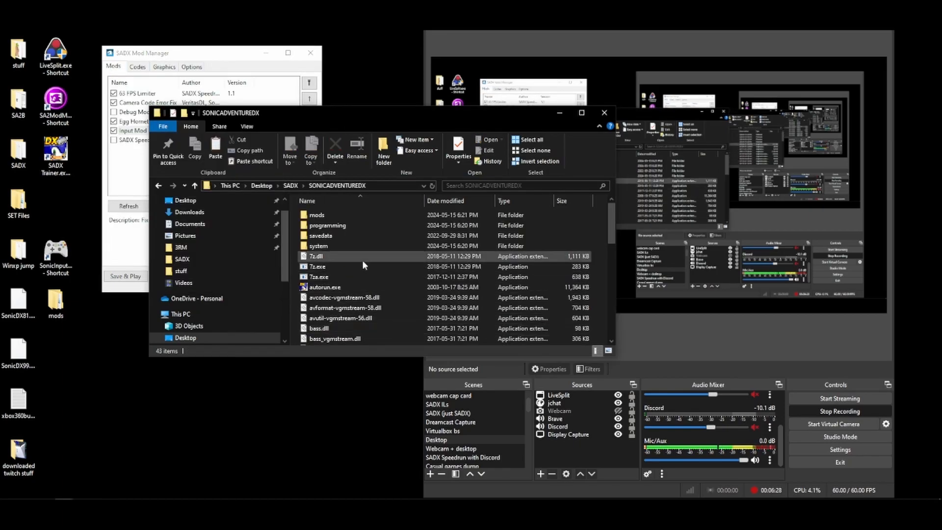
Step: Check the savedata folder of the current SONICADVENTUREDX install and look through the contents of the SADX folder
{"action": "double_click", "coordinate": [349, 235]}
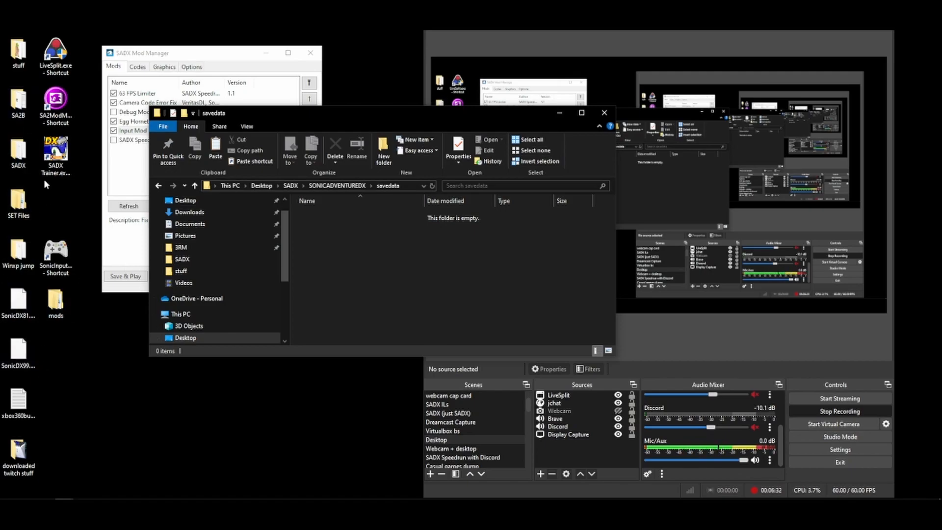
{"action": "double_click", "coordinate": [19, 153]}
{"action": "scroll", "coordinate": [375, 282], "scroll_direction": "down", "scroll_amount": 2}
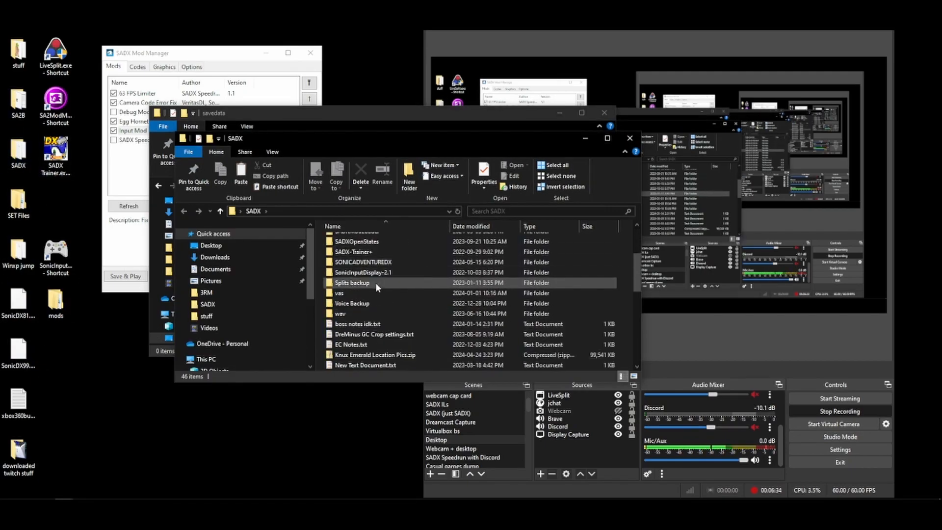
{"action": "scroll", "coordinate": [376, 277], "scroll_direction": "up", "scroll_amount": 3}
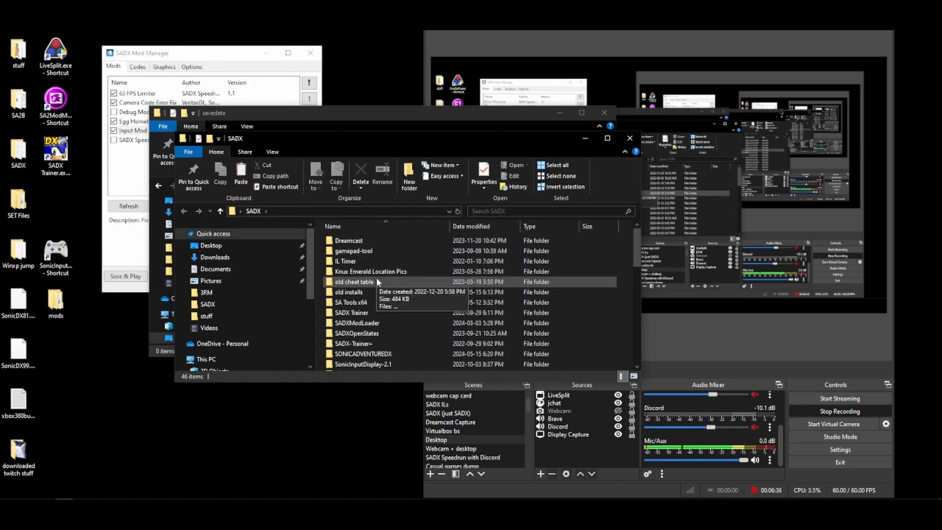
{"action": "left_click_drag", "start_coordinate": [172, 55], "coordinate": [193, 19]}
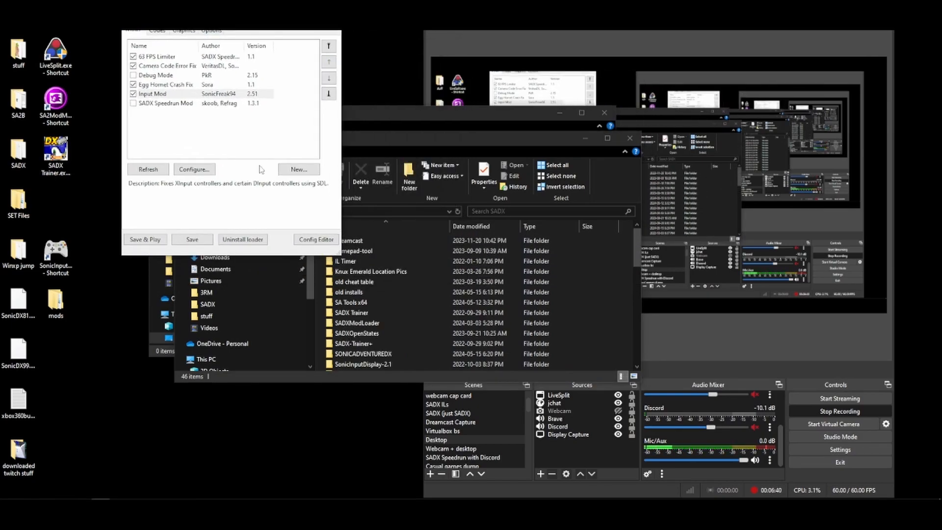
Step: Copy all save folders from savedata in the old install "SONICADVENTUREDX before i messed it all up"
{"action": "left_click", "coordinate": [161, 352]}
{"action": "left_click", "coordinate": [245, 256]}
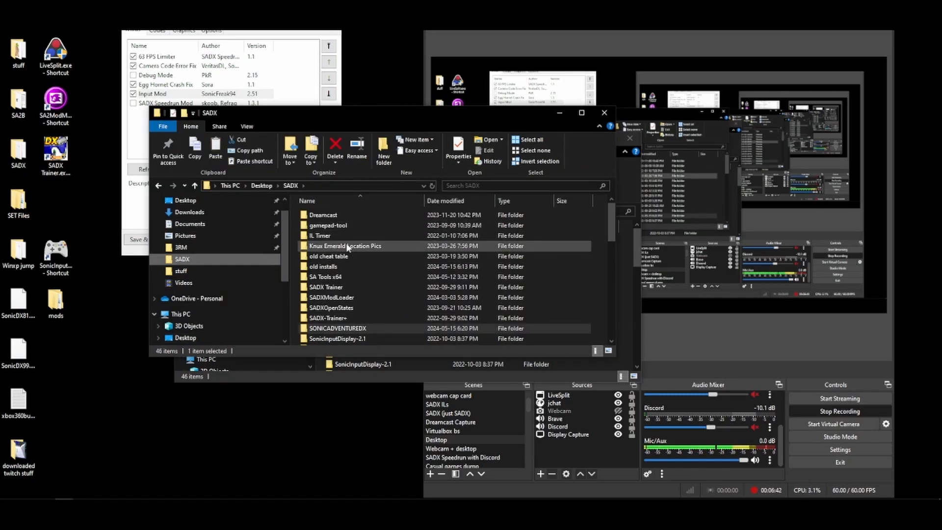
{"action": "double_click", "coordinate": [345, 270]}
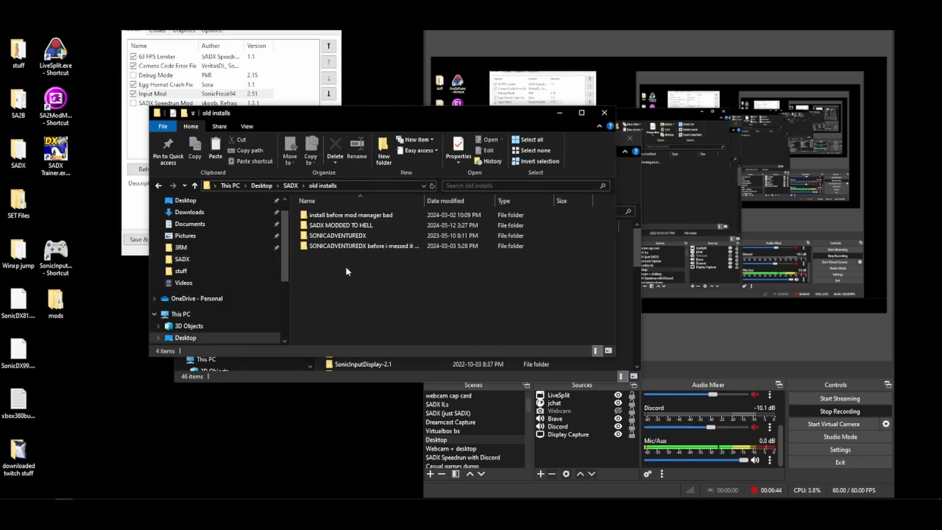
{"action": "double_click", "coordinate": [364, 245]}
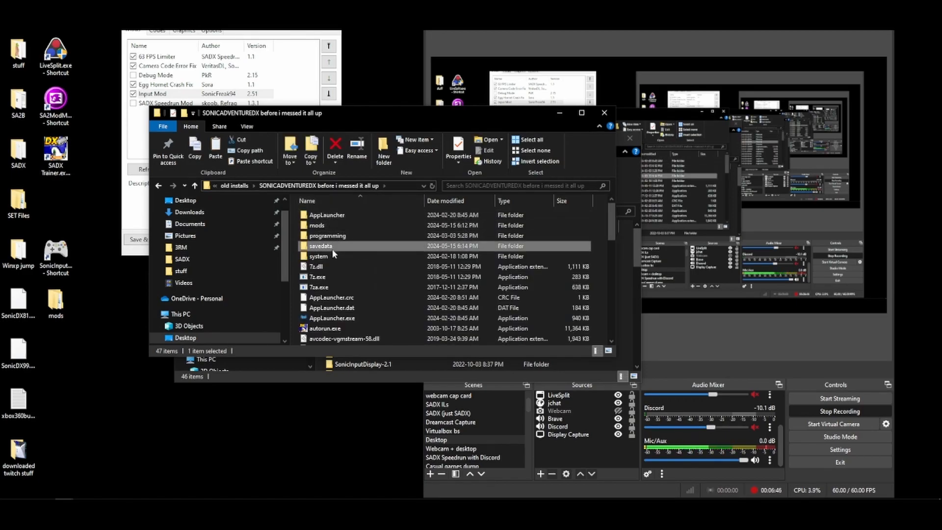
{"action": "double_click", "coordinate": [332, 247]}
Step: Paste the copied save folders into the savedata folder of the current SONICADVENTUREDX install
{"action": "left_click", "coordinate": [292, 186]}
{"action": "left_click", "coordinate": [235, 186]}
{"action": "left_click", "coordinate": [289, 186]}
{"action": "scroll", "coordinate": [380, 243], "scroll_direction": "up", "scroll_amount": 10}
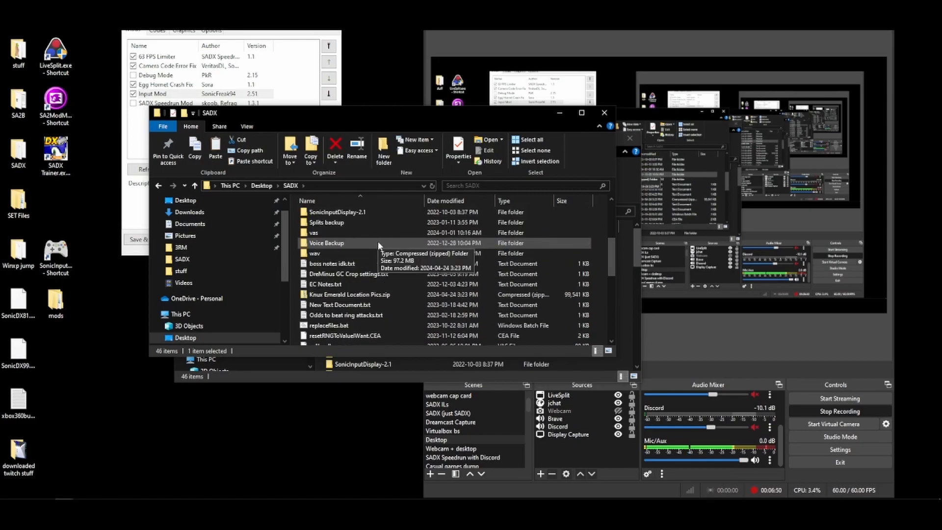
{"action": "double_click", "coordinate": [378, 264]}
{"action": "double_click", "coordinate": [302, 236]}
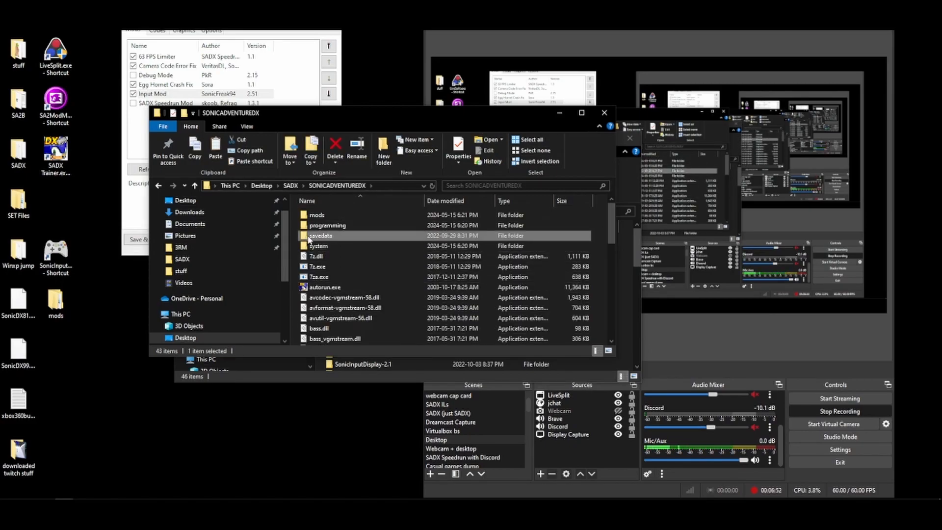
{"action": "key", "text": "ctrl+v"}
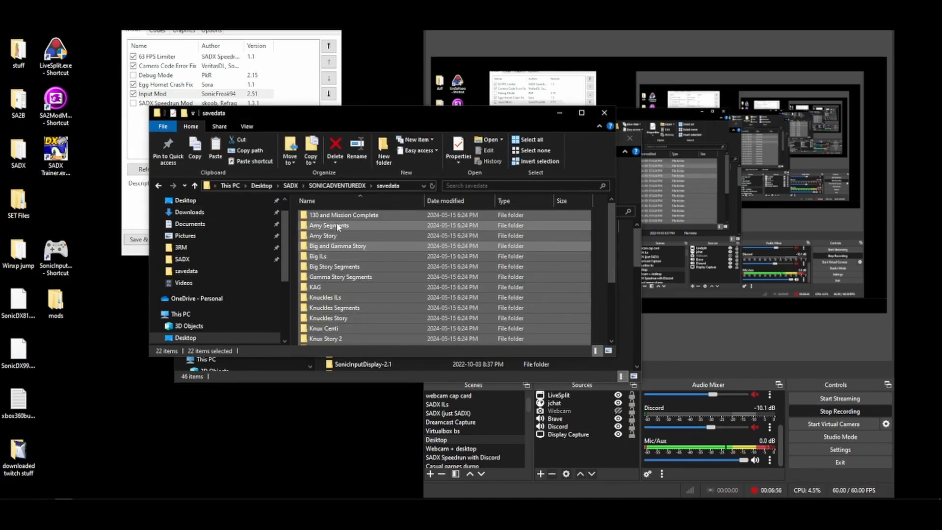
Step: Look through the save files in the Amy Story folder and return to the SONICADVENTUREDX folder
{"action": "left_click", "coordinate": [344, 236]}
{"action": "double_click", "coordinate": [324, 236]}
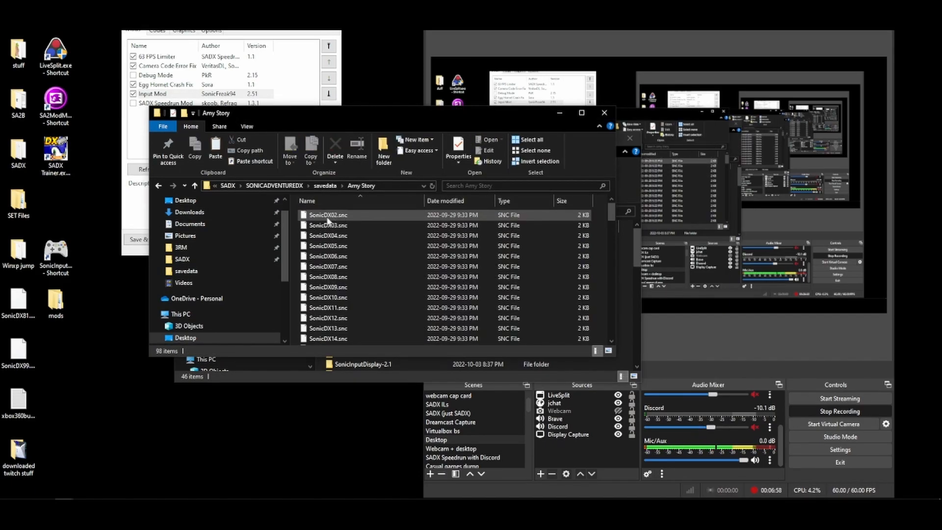
{"action": "scroll", "coordinate": [335, 239], "scroll_direction": "down", "scroll_amount": 9}
{"action": "left_click", "coordinate": [325, 188]}
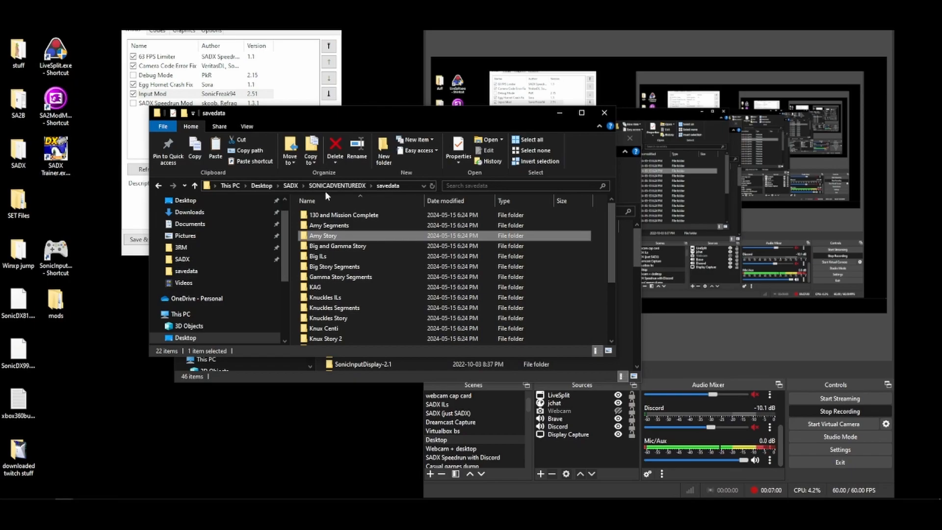
{"action": "left_click", "coordinate": [324, 187]}
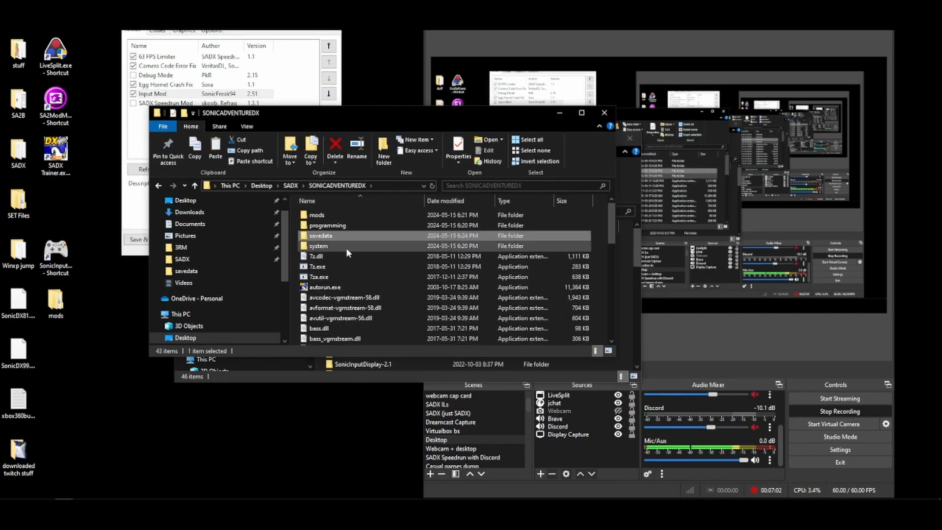
Step: Reopen the savedata folder and examine its story and segment folders, including the Amy Story save files
{"action": "double_click", "coordinate": [344, 236]}
{"action": "scroll", "coordinate": [371, 235], "scroll_direction": "down", "scroll_amount": 3}
{"action": "scroll", "coordinate": [371, 235], "scroll_direction": "up", "scroll_amount": 2}
{"action": "left_click", "coordinate": [147, 196]}
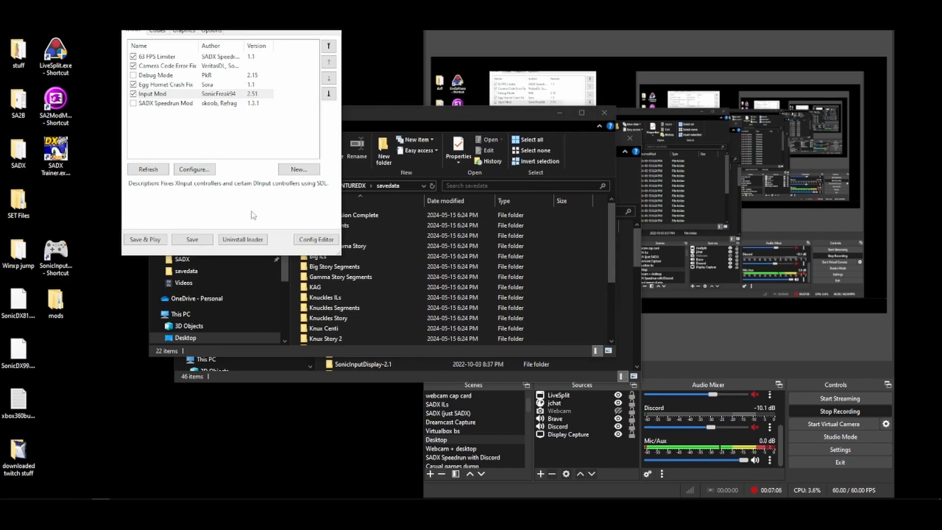
{"action": "left_click", "coordinate": [407, 236]}
{"action": "double_click", "coordinate": [407, 236]}
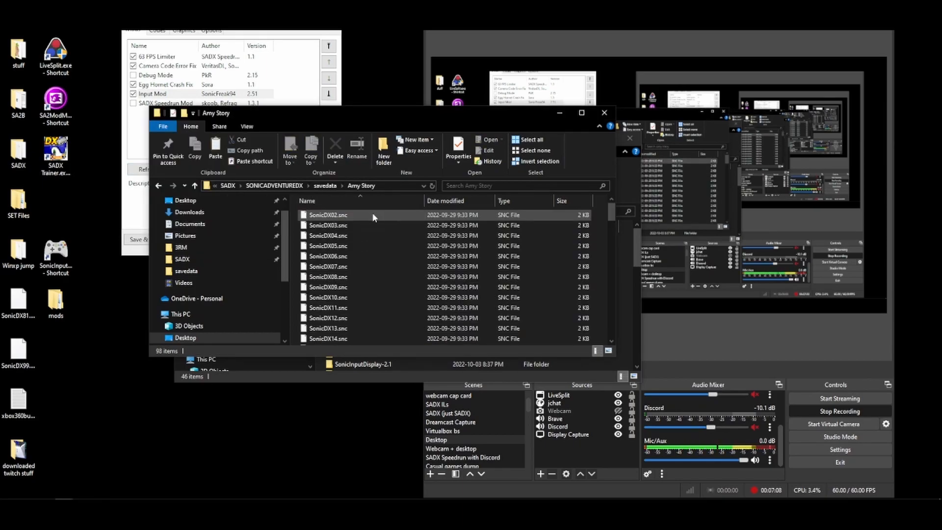
{"action": "scroll", "coordinate": [370, 235], "scroll_direction": "down", "scroll_amount": 20}
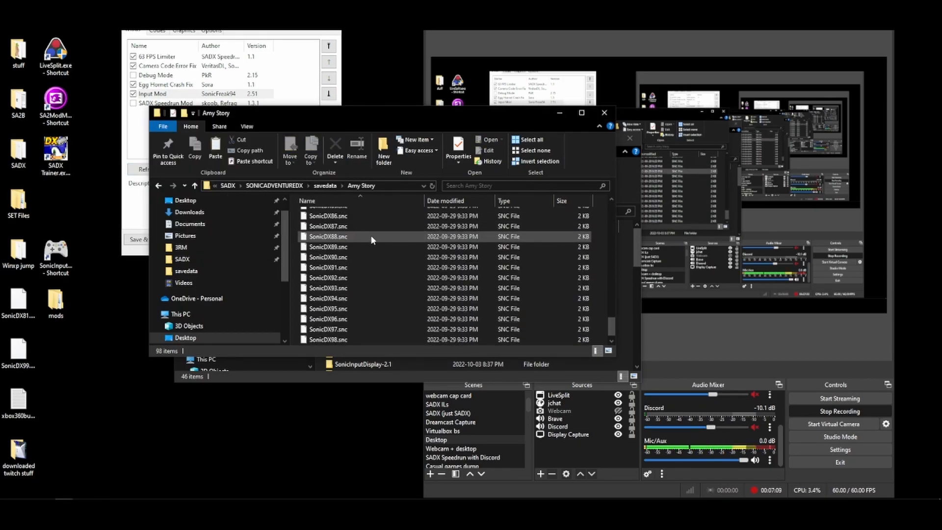
{"action": "left_click", "coordinate": [325, 187]}
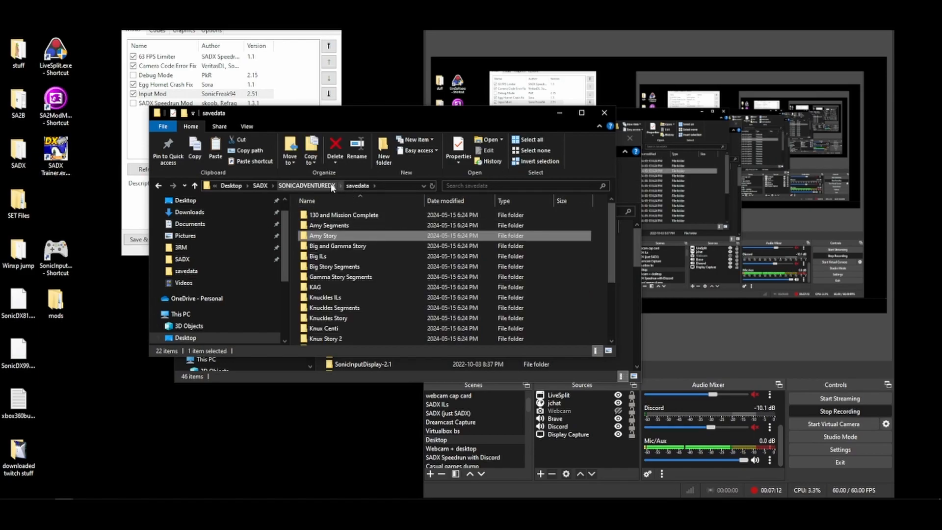
{"action": "scroll", "coordinate": [340, 219], "scroll_direction": "down", "scroll_amount": 4}
{"action": "scroll", "coordinate": [345, 242], "scroll_direction": "up", "scroll_amount": 4}
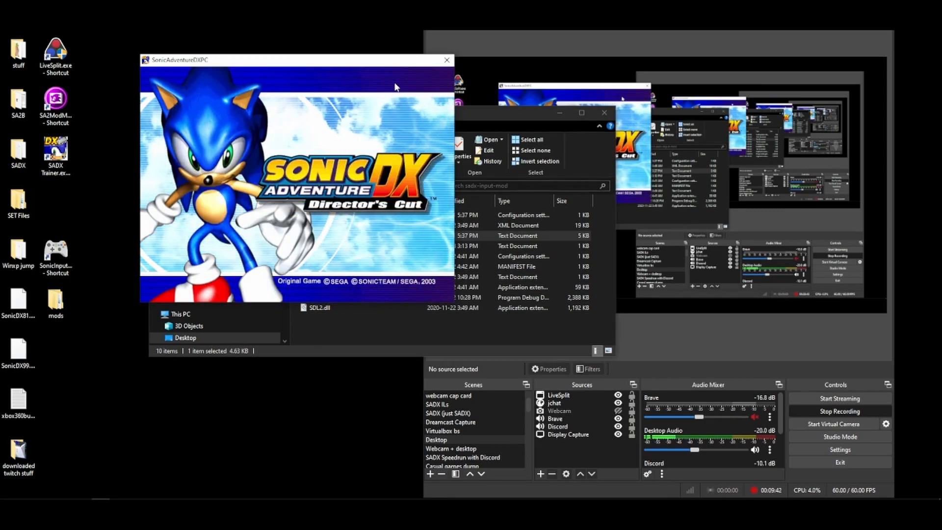
Step: Proceed past the Sonic Adventure DX title screen and load a saved file to start playing as Sonic
{"action": "key", "text": "Return"}
{"action": "key", "text": "Return"}
{"action": "key", "text": "Return"}
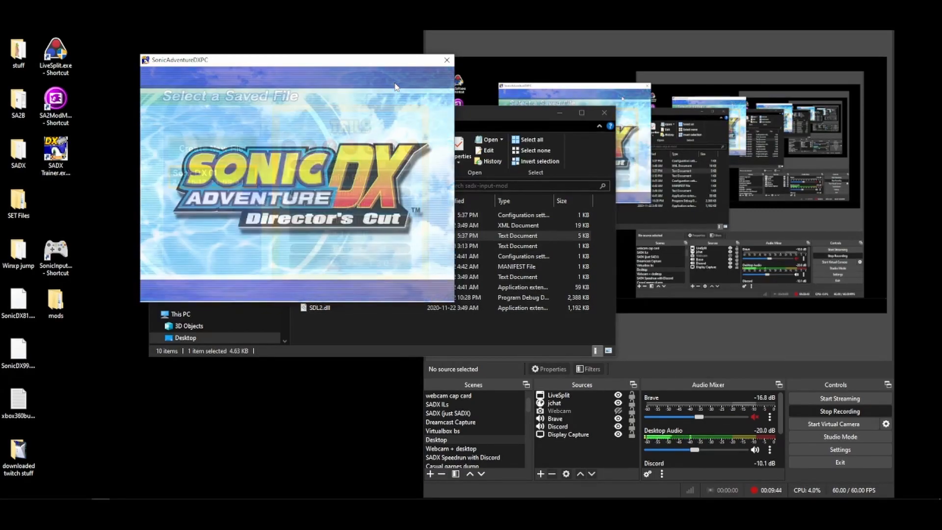
{"action": "key", "text": "Return"}
{"action": "key", "text": "Return"}
{"action": "key", "text": "Return"}
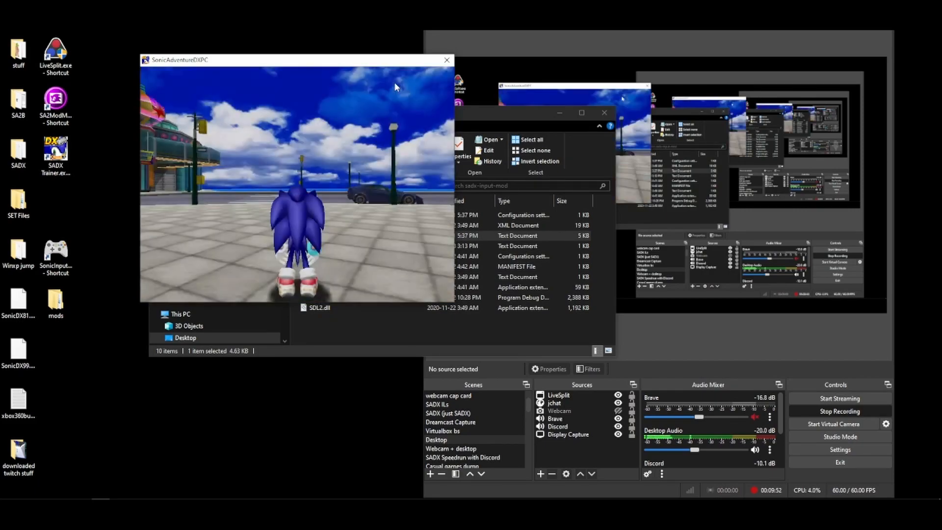
Step: Test the controls by moving Sonic around the city area and making him jump
{"action": "key", "text": "Return"}
{"action": "key", "text": "Return"}
{"action": "key", "text": "Left"}
{"action": "key", "text": "x"}
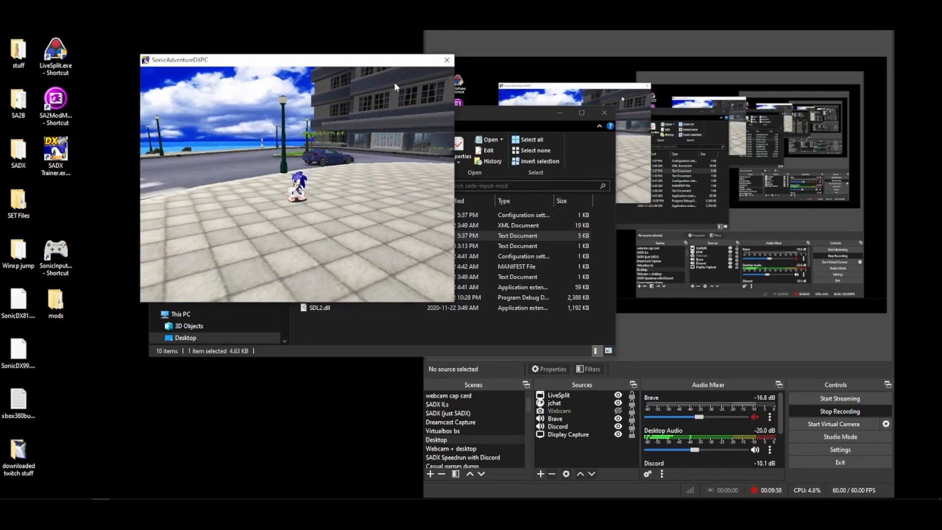
{"action": "key", "text": "x"}
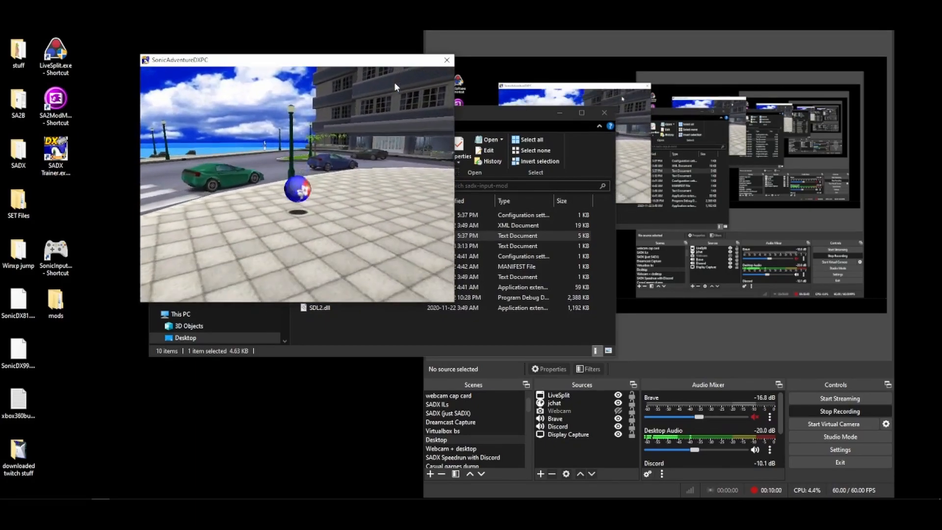
{"action": "key", "text": "x"}
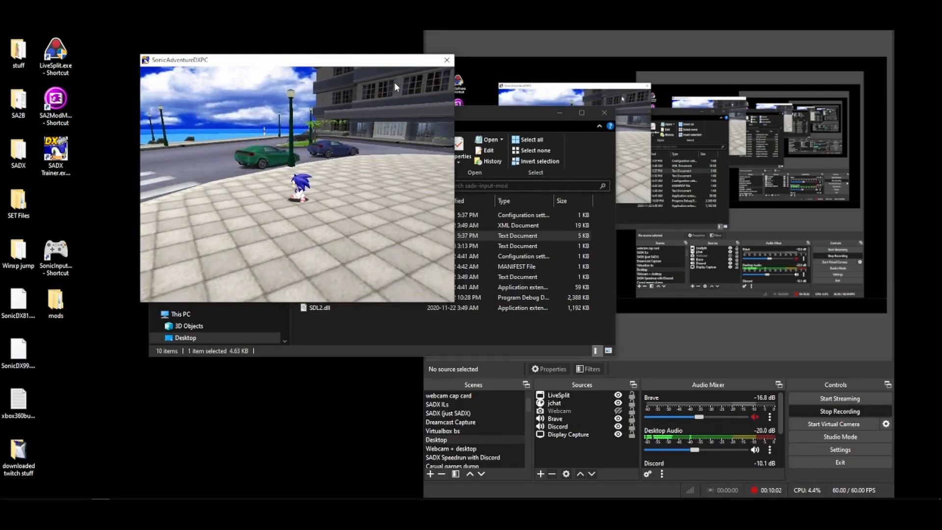
{"action": "key", "text": "x"}
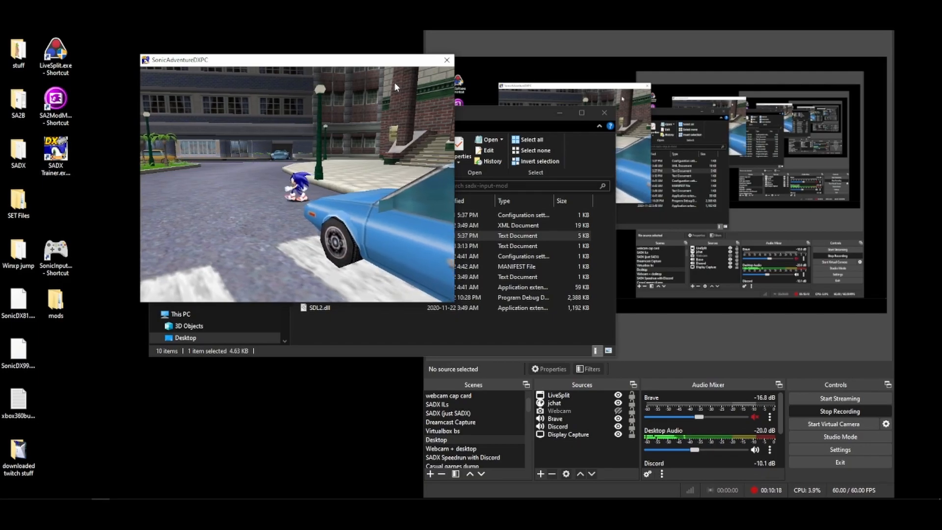
Step: Test the adventure pause menu during play and close the game
{"action": "key", "text": "Return"}
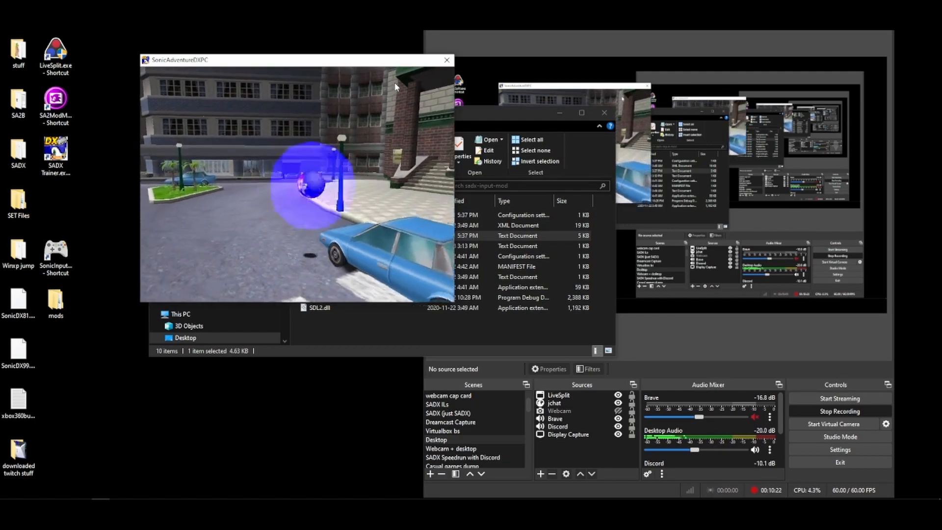
{"action": "key", "text": "Return"}
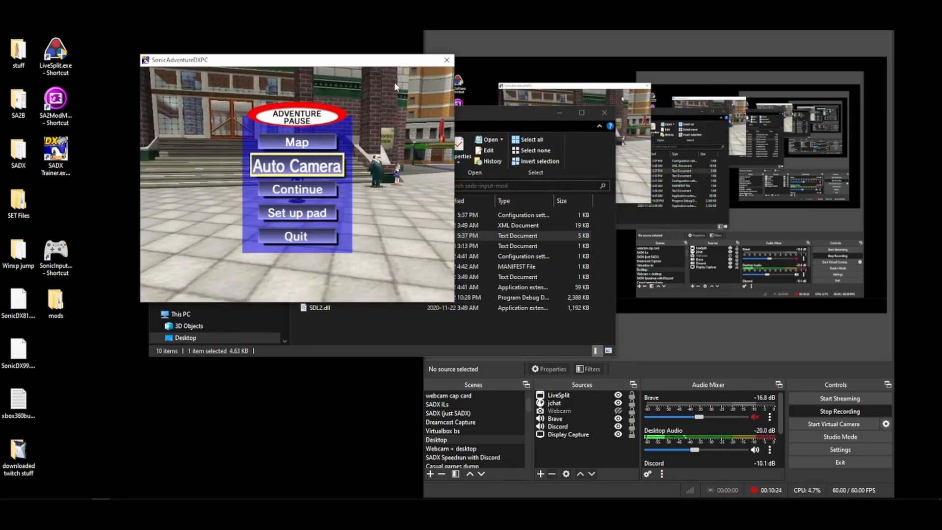
{"action": "key", "text": "Return"}
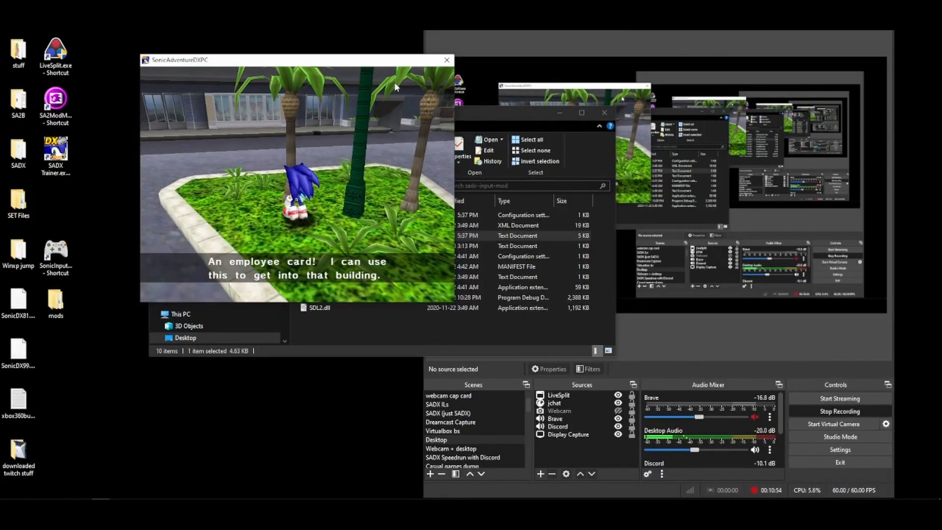
{"action": "left_click", "coordinate": [447, 60]}
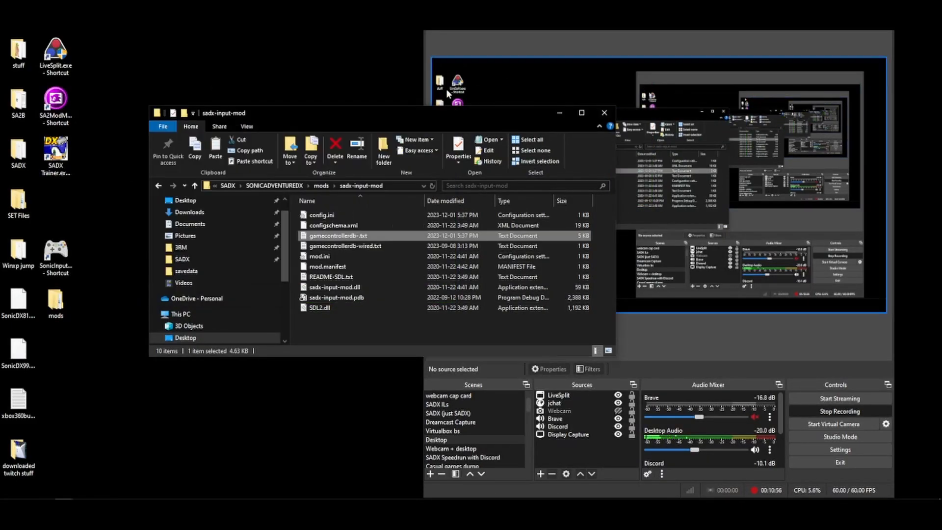
Step: Open the gamepad-tool folder inside the SADX folder and locate its program file
{"action": "left_click", "coordinate": [321, 186]}
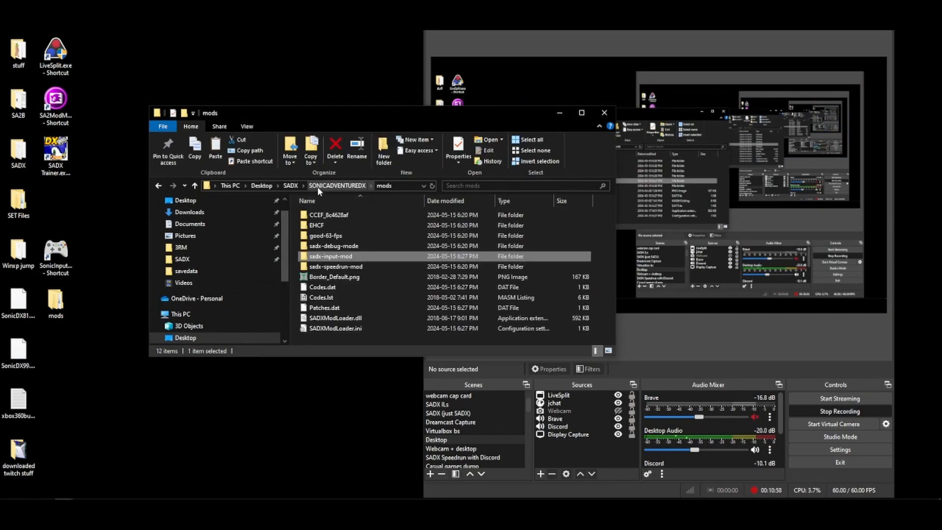
{"action": "left_click", "coordinate": [321, 185]}
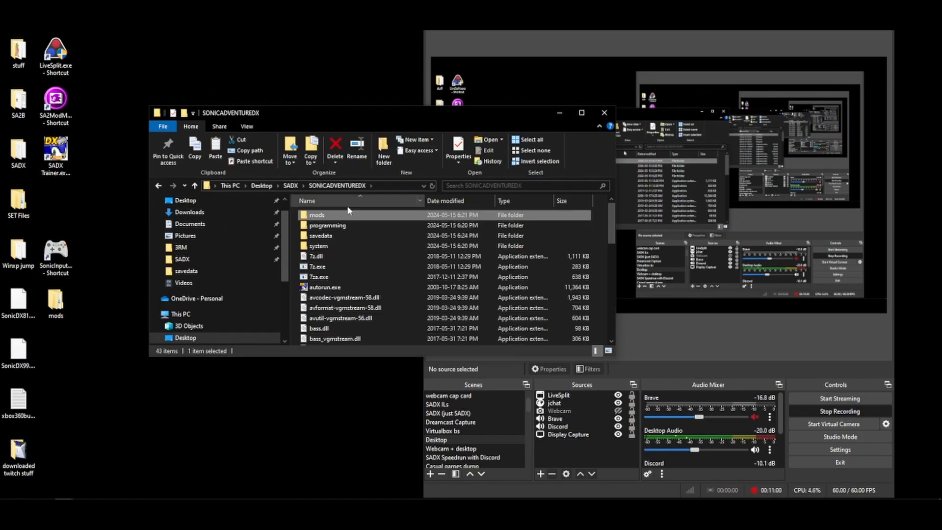
{"action": "left_click", "coordinate": [290, 186]}
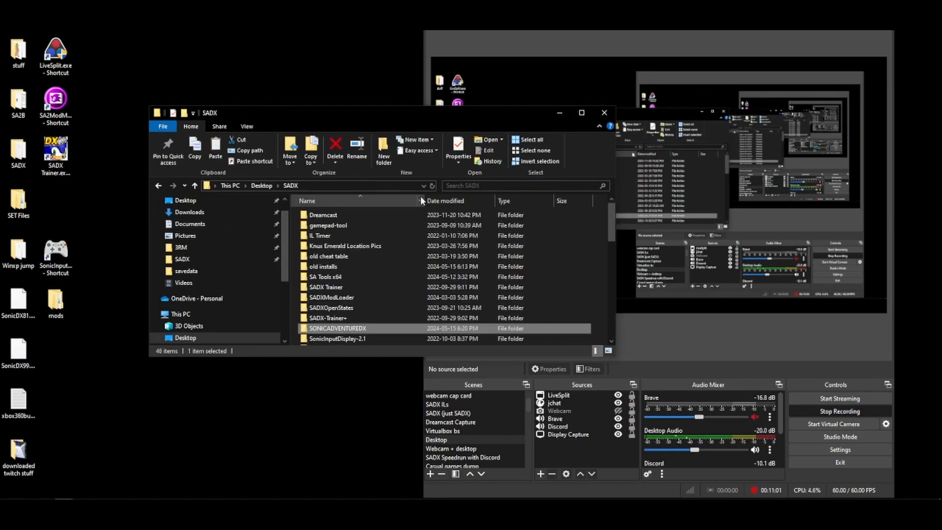
{"action": "double_click", "coordinate": [327, 225]}
{"action": "scroll", "coordinate": [334, 267], "scroll_direction": "down", "scroll_amount": 2}
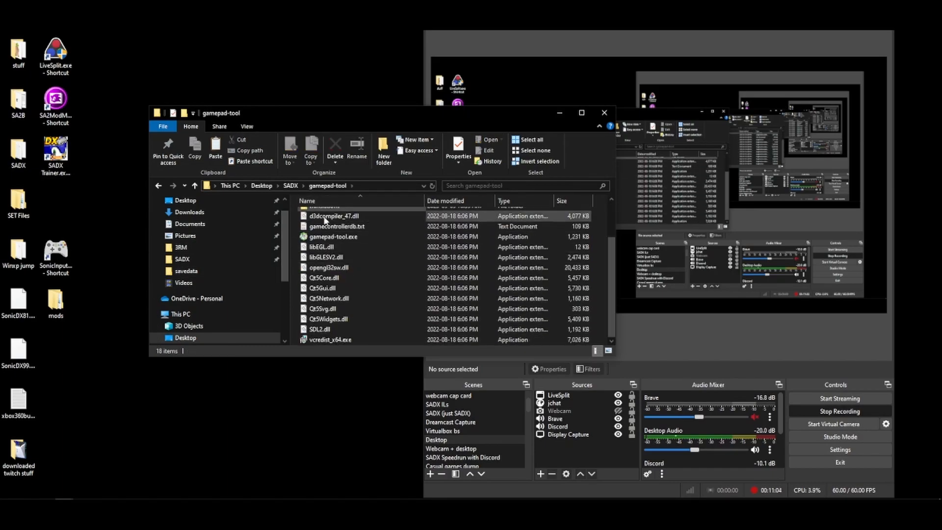
Step: Create a new XInput Controller mapping in gamepad-tool.exe, skipping the guide and both stick buttons, and copy its mapping string
{"action": "double_click", "coordinate": [351, 238]}
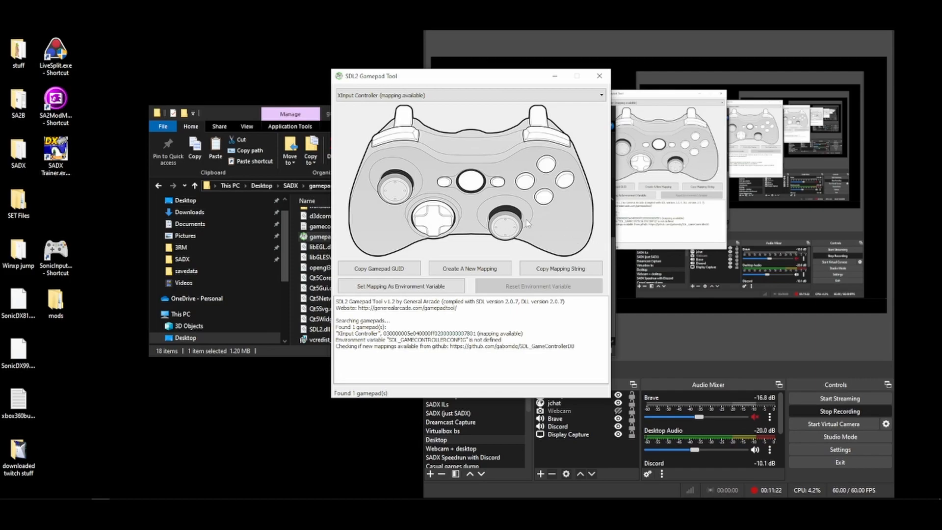
{"action": "left_click", "coordinate": [477, 266]}
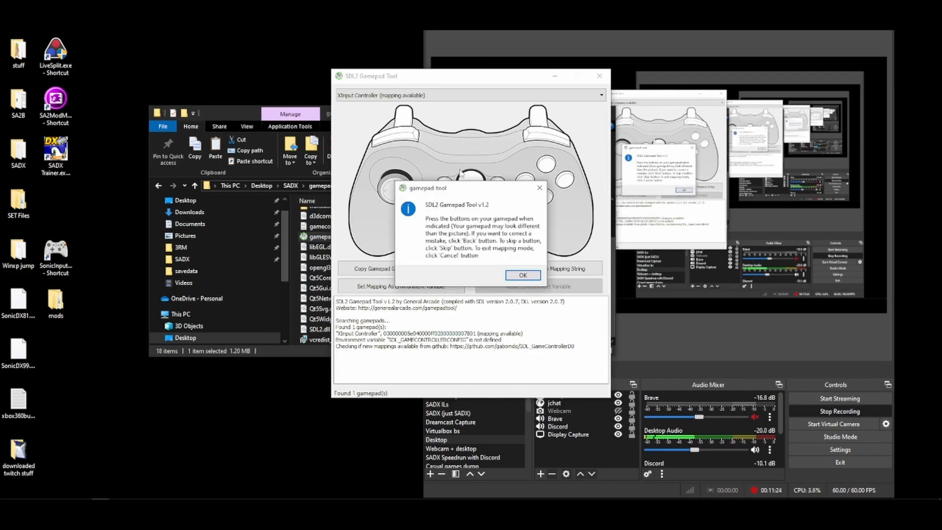
{"action": "left_click", "coordinate": [522, 275]}
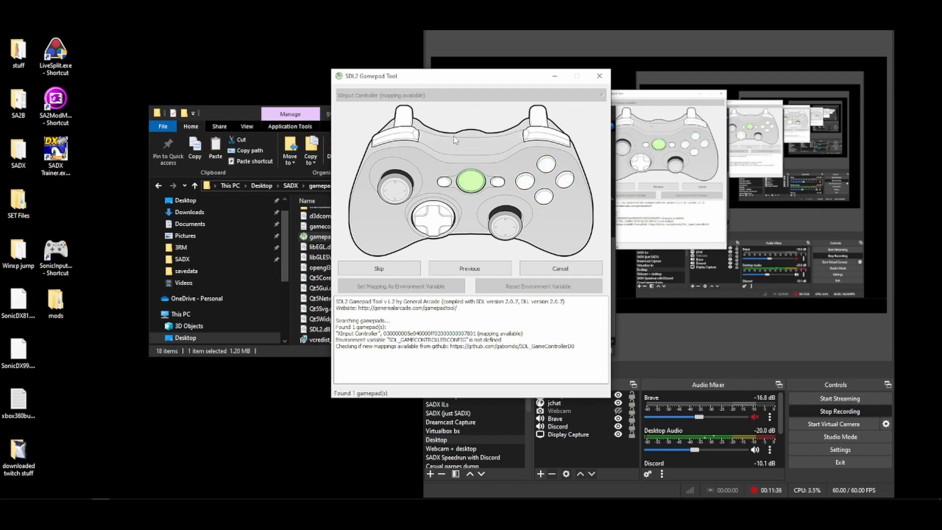
{"action": "left_click", "coordinate": [384, 267]}
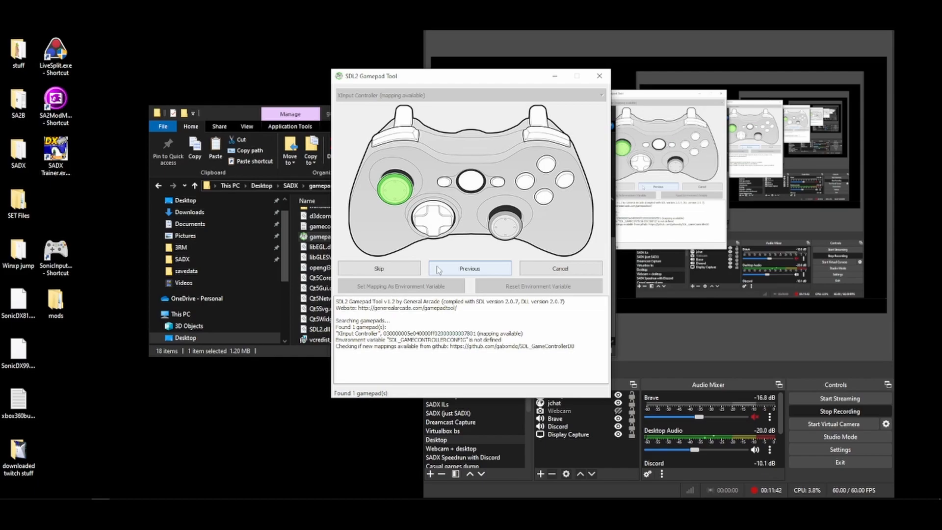
{"action": "left_click", "coordinate": [388, 269]}
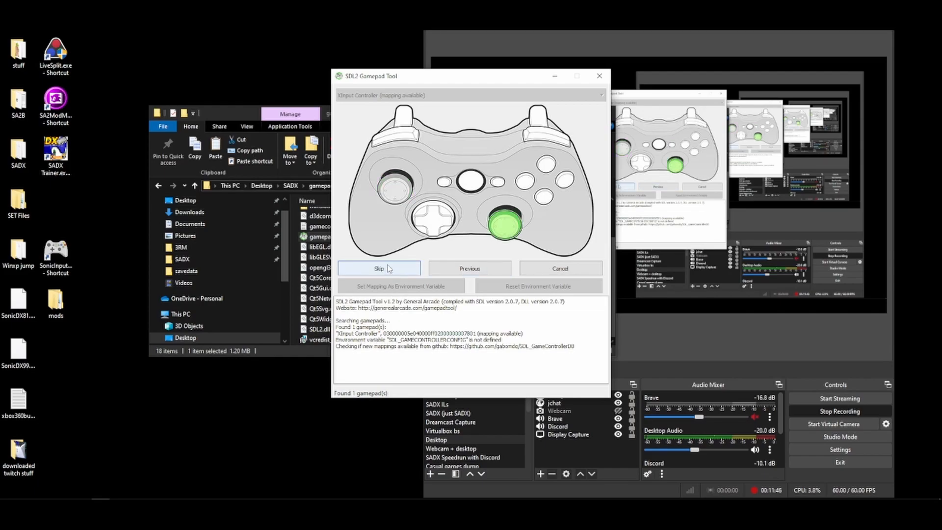
{"action": "left_click", "coordinate": [388, 269]}
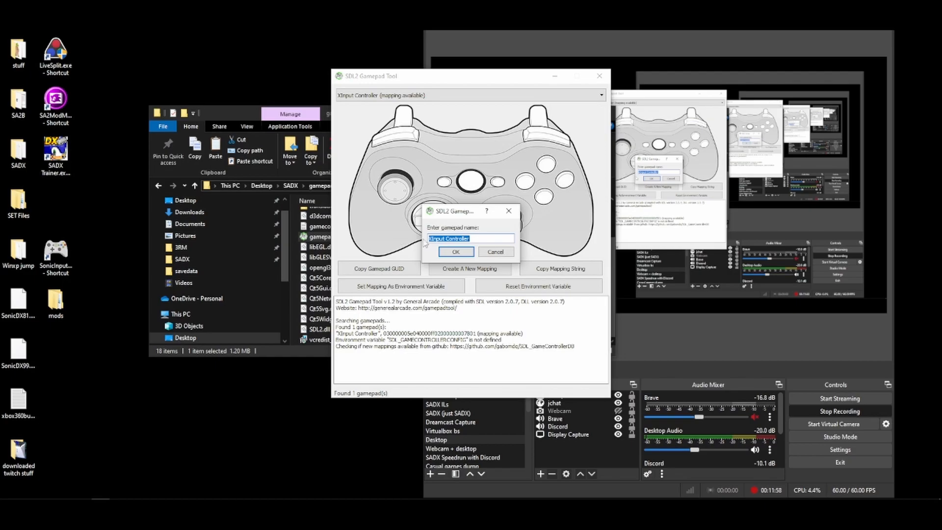
{"action": "left_click", "coordinate": [465, 253]}
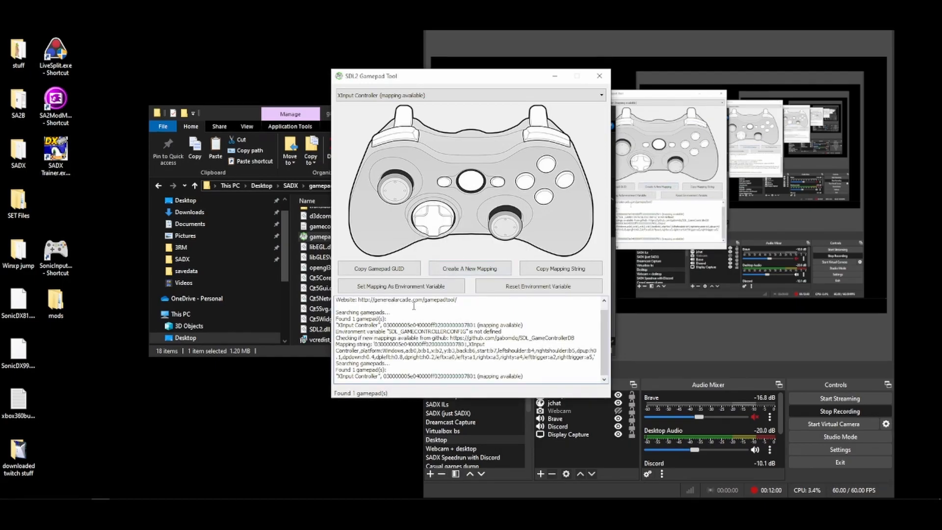
{"action": "left_click", "coordinate": [539, 271]}
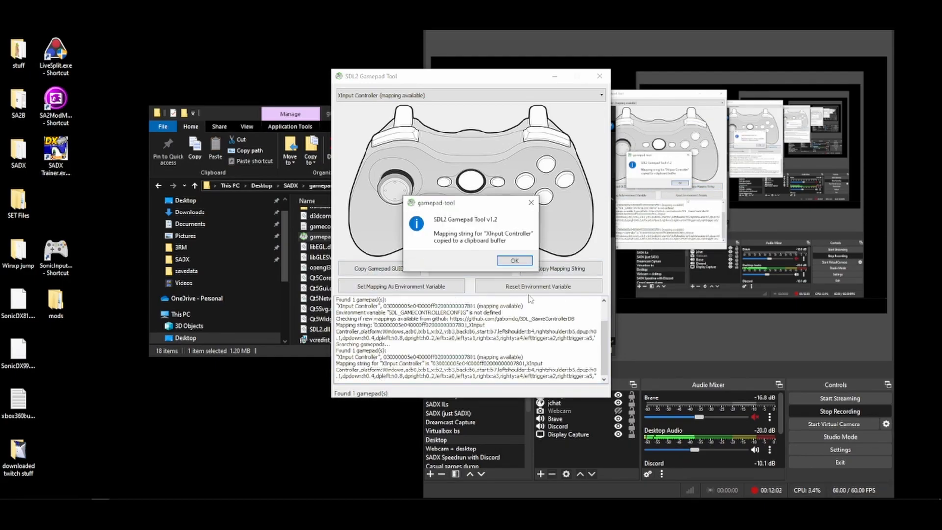
{"action": "left_click", "coordinate": [513, 260]}
Step: Open gamecontrollerdb-.txt from the sadx-input-mod folder inside the SONICADVENTUREDX mods folder
{"action": "left_click", "coordinate": [216, 109]}
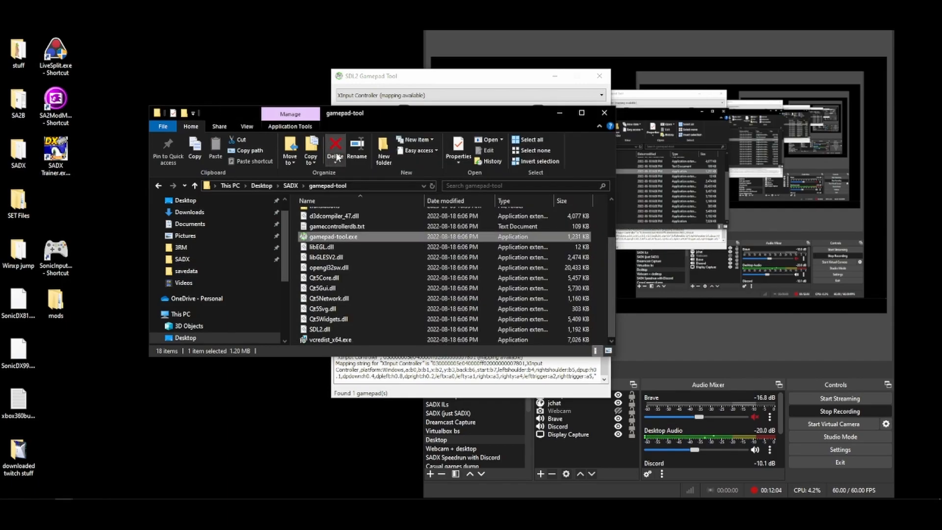
{"action": "left_click", "coordinate": [290, 185]}
{"action": "scroll", "coordinate": [391, 264], "scroll_direction": "down", "scroll_amount": 2}
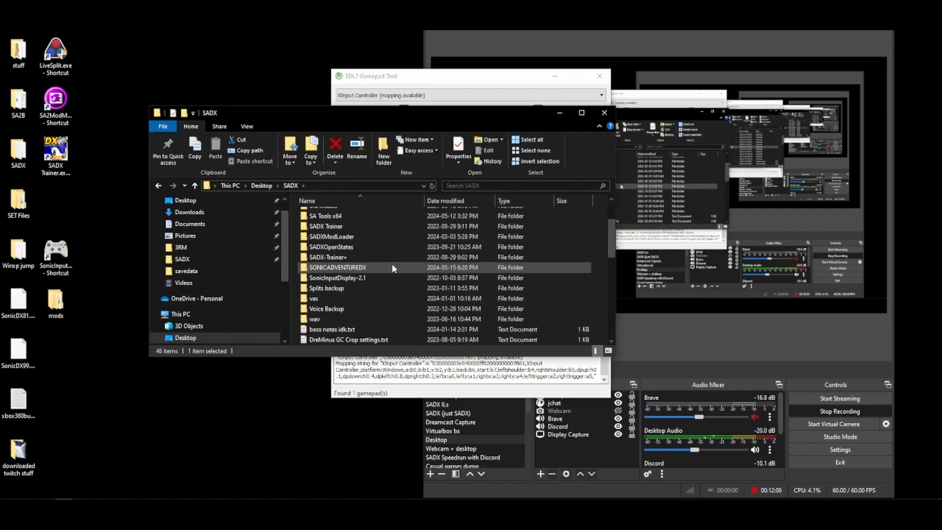
{"action": "double_click", "coordinate": [380, 268]}
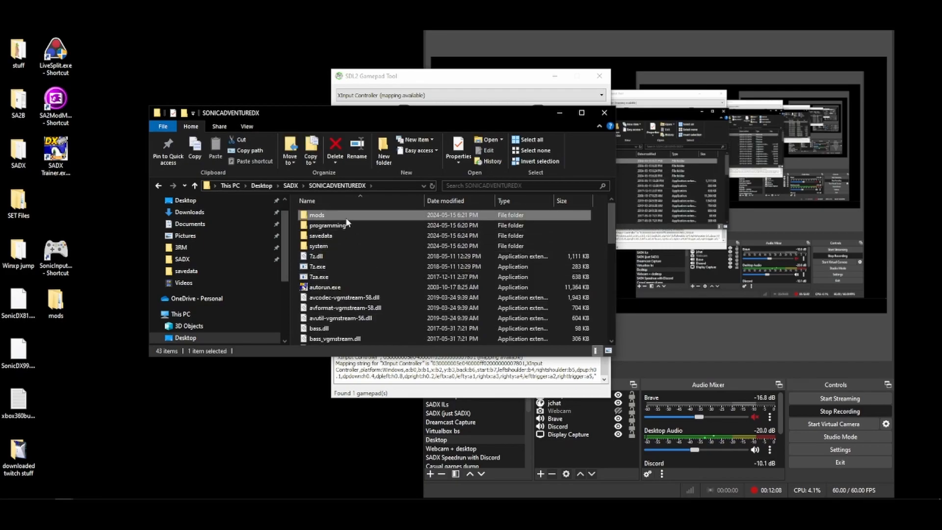
{"action": "double_click", "coordinate": [348, 217]}
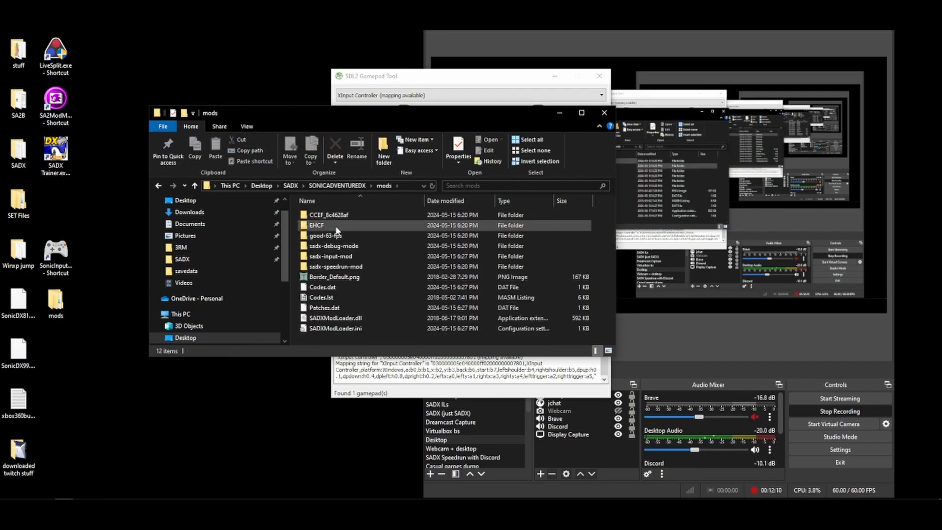
{"action": "double_click", "coordinate": [355, 256]}
{"action": "left_click", "coordinate": [347, 238]}
{"action": "double_click", "coordinate": [347, 237]}
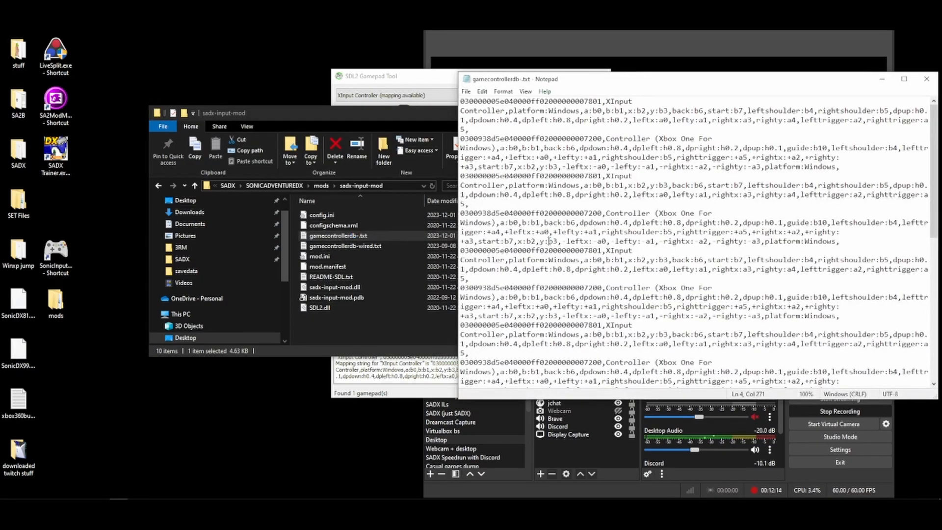
Step: Replace the entire contents of gamecontrollerdb-.txt with the copied mapping string, then save and close the file
{"action": "key", "text": "ctrl+a"}
{"action": "key", "text": "ctrl+v"}
{"action": "key", "text": "ctrl+a"}
{"action": "left_click", "coordinate": [523, 213]}
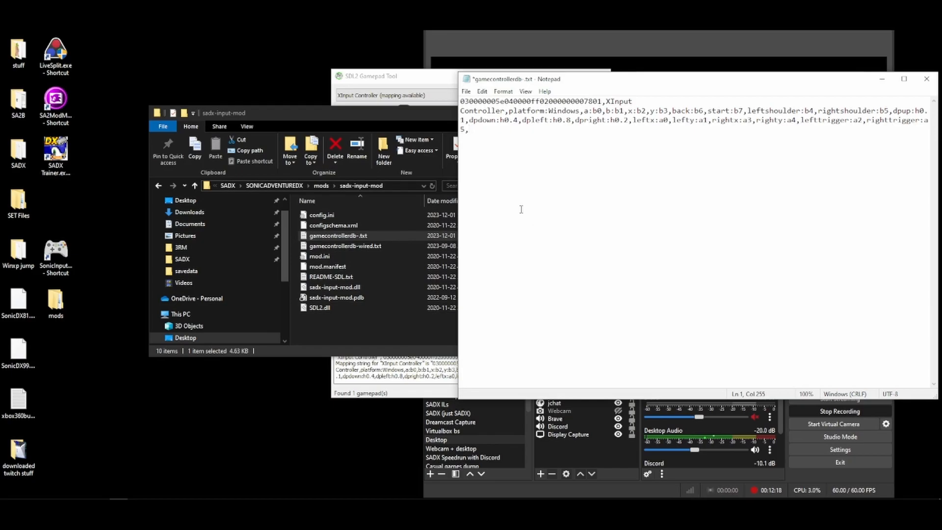
{"action": "left_click", "coordinate": [935, 80]}
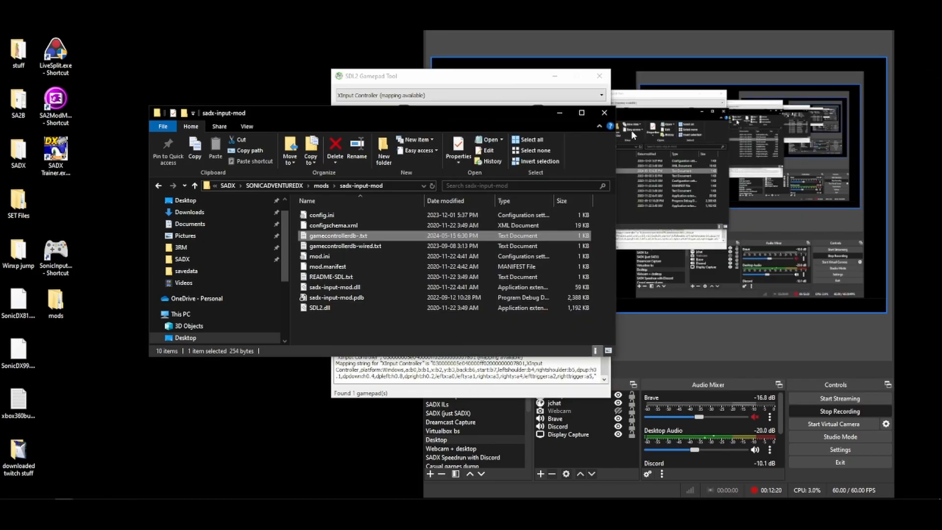
Step: Rename the edited mapping file as gamecontrollerdb.txt
{"action": "right_click", "coordinate": [377, 236]}
{"action": "left_click", "coordinate": [449, 440]}
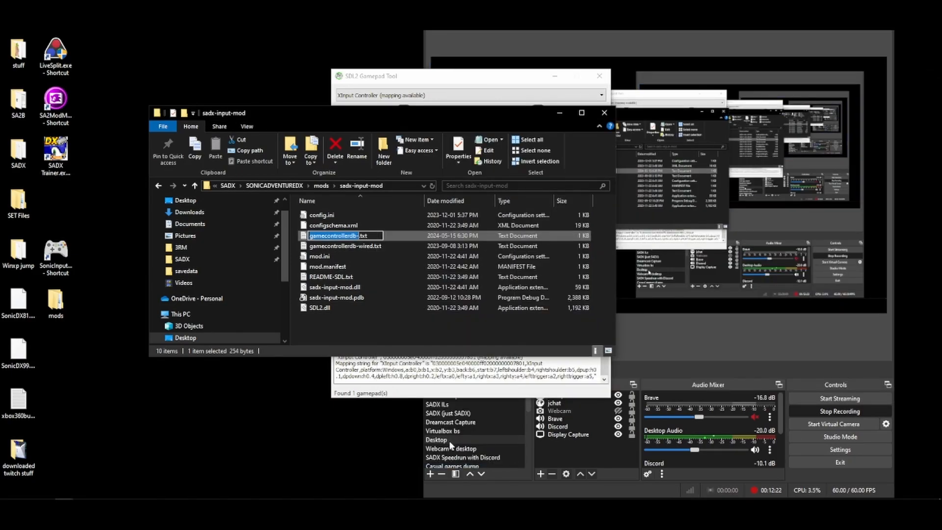
{"action": "key", "text": "BackSpace"}
{"action": "key", "text": "Return"}
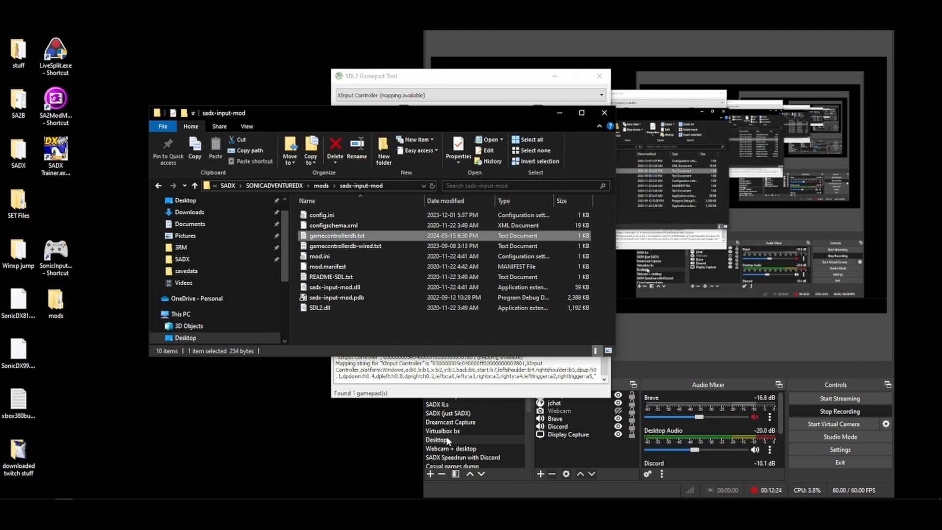
Step: Run SADXModManager.exe from the SONICADVENTUREDX folder and launch the game from it
{"action": "left_click", "coordinate": [321, 185]}
{"action": "left_click", "coordinate": [323, 185]}
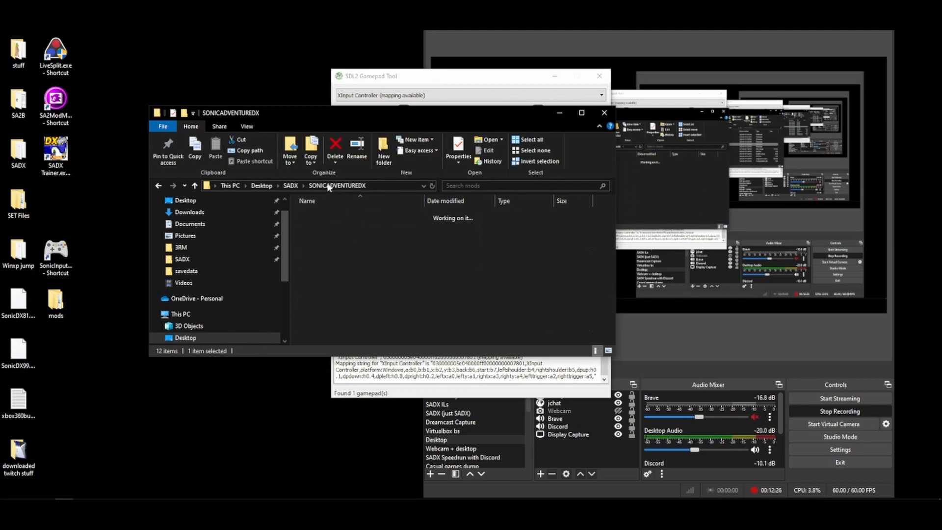
{"action": "scroll", "coordinate": [332, 284], "scroll_direction": "down", "scroll_amount": 10}
{"action": "scroll", "coordinate": [332, 295], "scroll_direction": "up", "scroll_amount": 3}
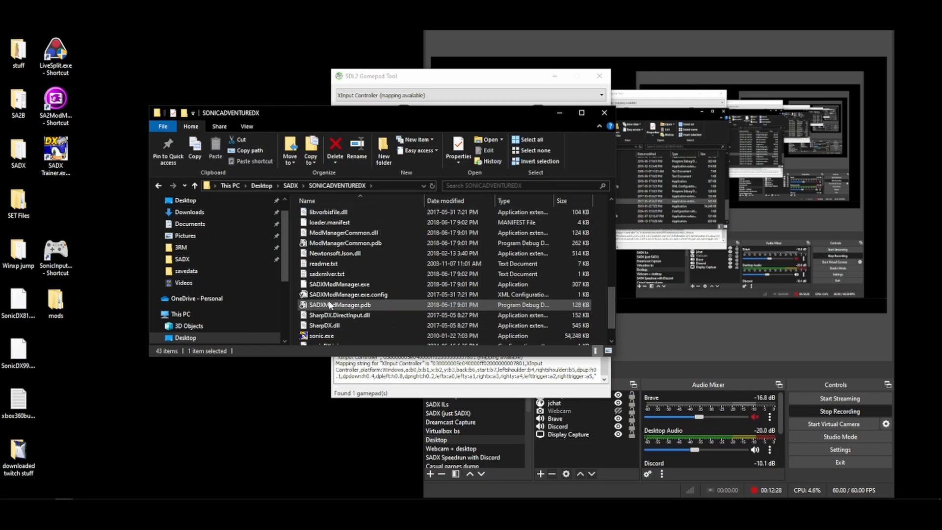
{"action": "double_click", "coordinate": [339, 288]}
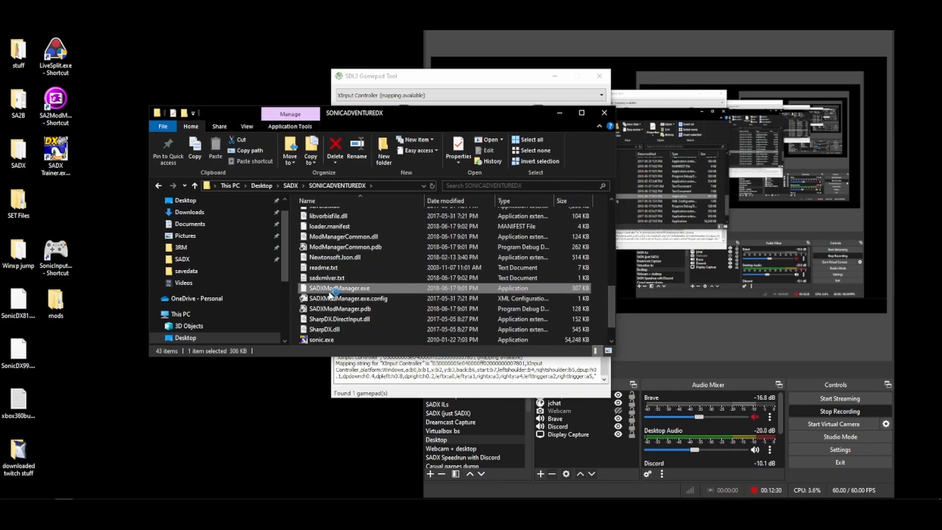
{"action": "left_click", "coordinate": [118, 304]}
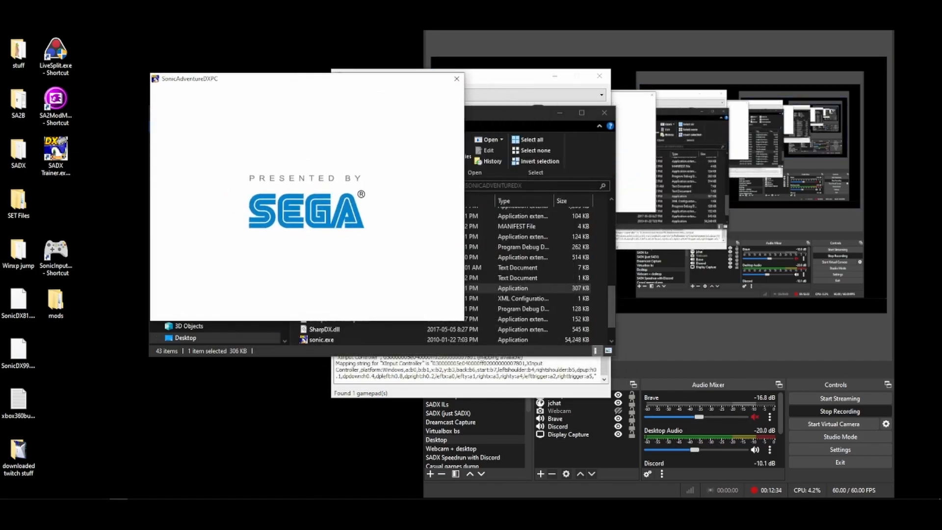
Step: Test the controller mapping in the game using the SonicDX01 saved file, and close the game
{"action": "left_click", "coordinate": [838, 3]}
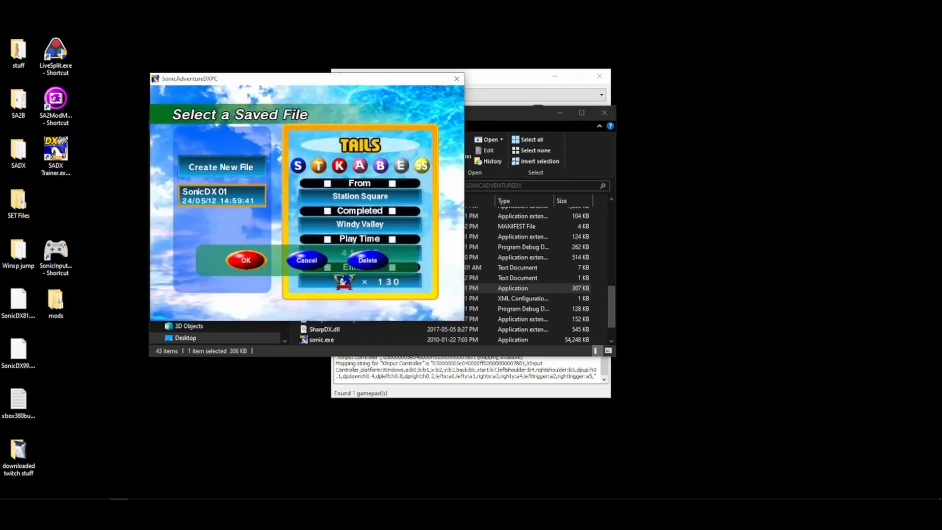
{"action": "key", "text": "Return"}
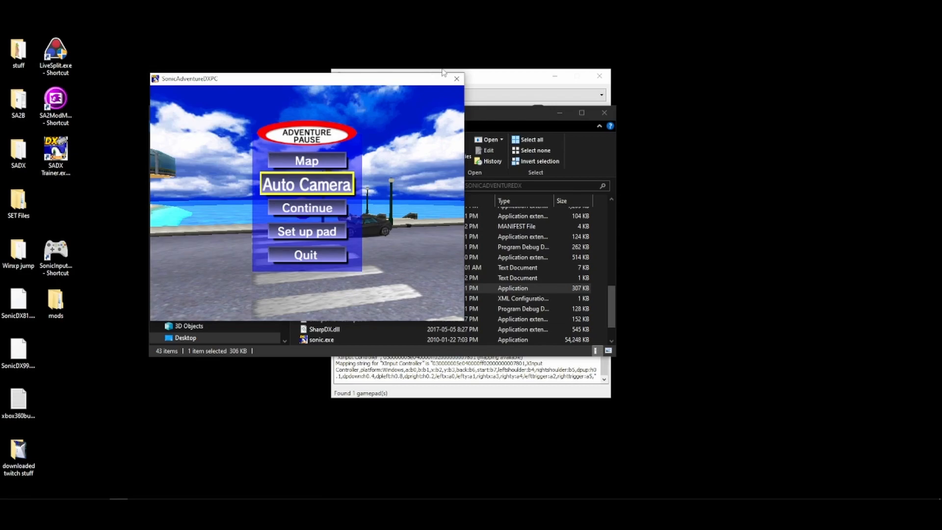
{"action": "left_click", "coordinate": [460, 81]}
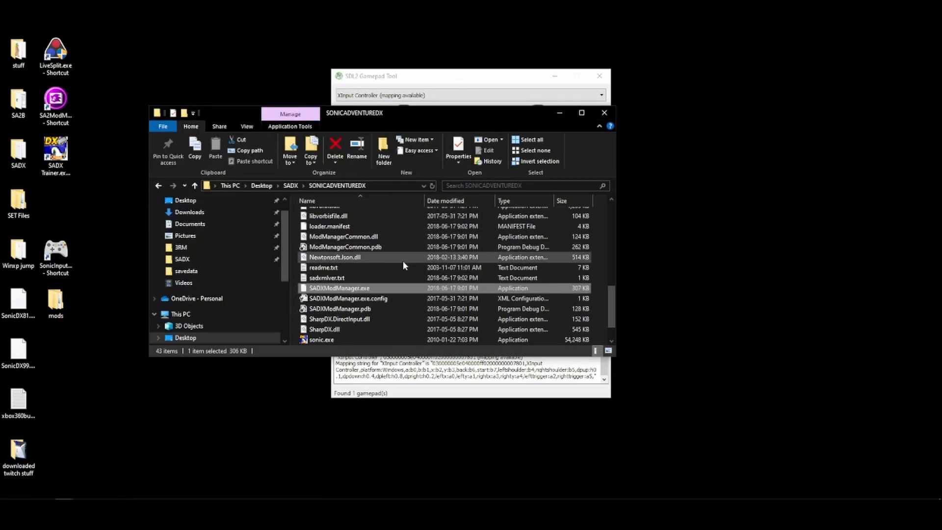
Step: Reopen SADXModManager.exe and review the listed mods, ending on the description of Input Mod
{"action": "scroll", "coordinate": [402, 260], "scroll_direction": "down", "scroll_amount": 1}
{"action": "double_click", "coordinate": [388, 260]}
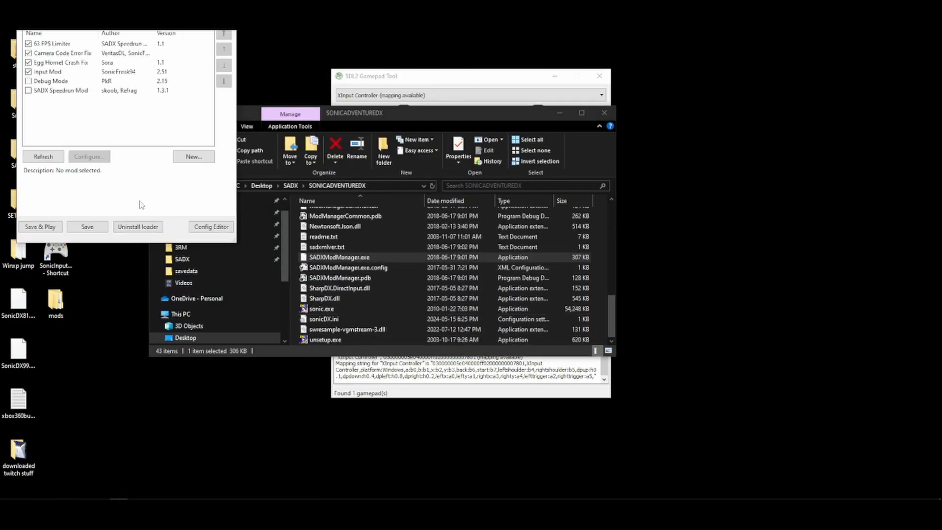
{"action": "left_click", "coordinate": [71, 82]}
{"action": "left_click", "coordinate": [68, 71]}
{"action": "left_click", "coordinate": [64, 63]}
{"action": "left_click", "coordinate": [61, 45]}
{"action": "left_click", "coordinate": [61, 62]}
{"action": "left_click", "coordinate": [65, 70]}
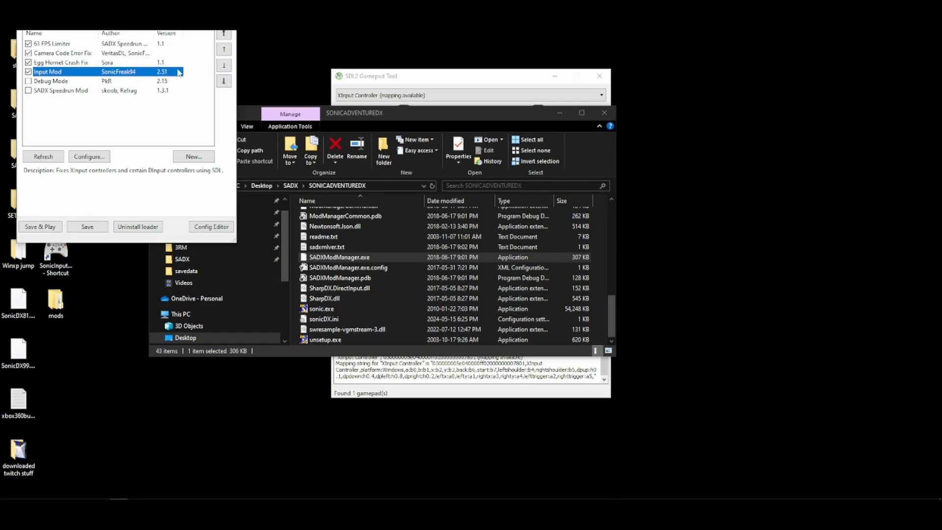
Step: Locate gamepad-tool.exe in the gamepad-tool folder and compare it with the Input Mod entry in the mod manager
{"action": "left_click", "coordinate": [290, 187]}
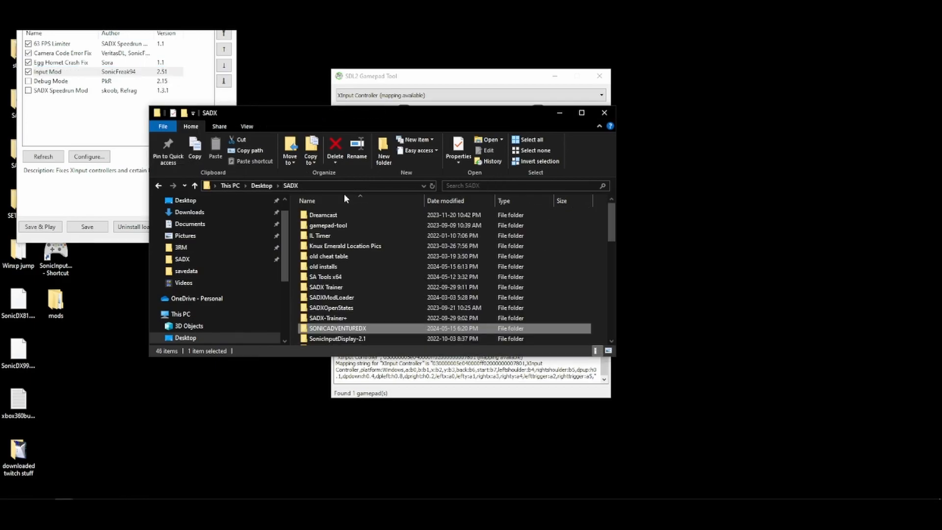
{"action": "double_click", "coordinate": [338, 224]}
{"action": "scroll", "coordinate": [361, 279], "scroll_direction": "down", "scroll_amount": 2}
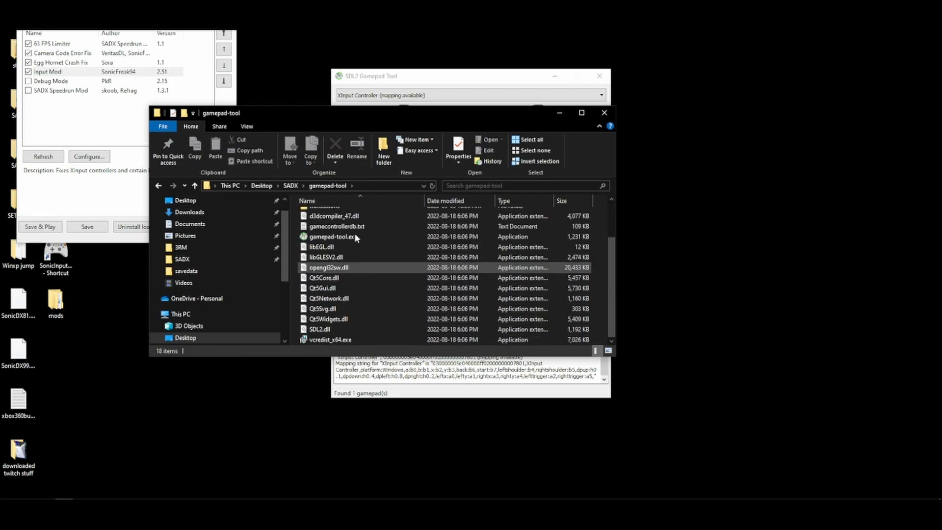
{"action": "left_click", "coordinate": [356, 238]}
{"action": "left_click", "coordinate": [117, 73]}
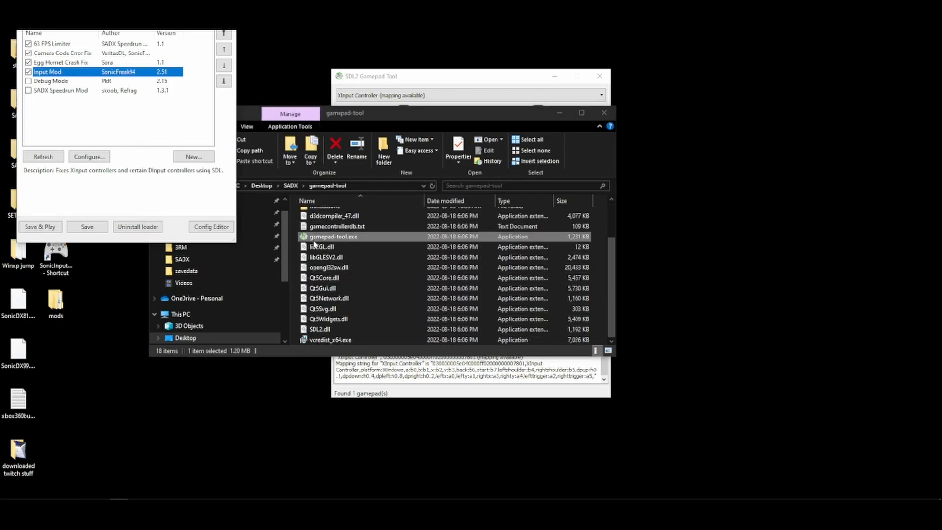
{"action": "left_click", "coordinate": [363, 237]}
{"action": "left_click", "coordinate": [123, 72]}
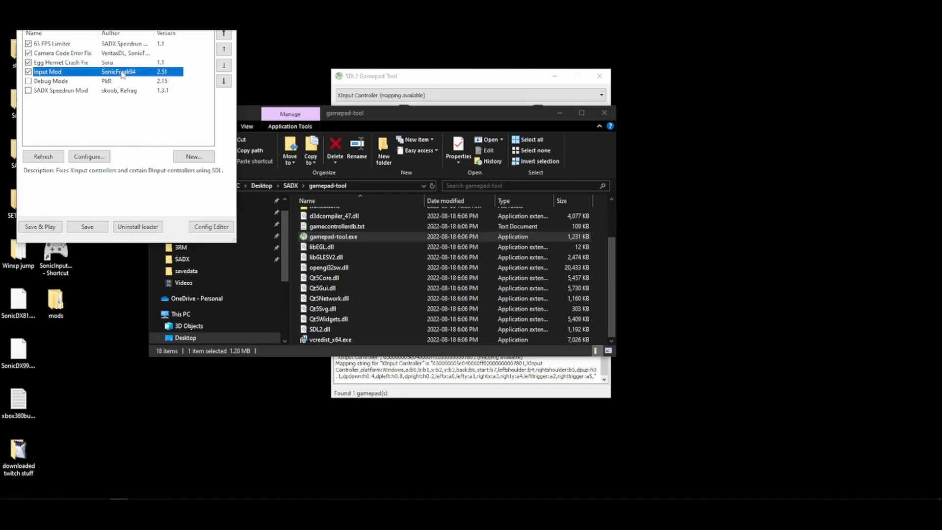
Step: Read the descriptions of Egg Hornet Crash Fix, Input Mod, Debug Mode and SADX Speedrun Mod in the mod list
{"action": "left_click", "coordinate": [169, 82]}
{"action": "left_click", "coordinate": [167, 72]}
{"action": "left_click", "coordinate": [164, 63]}
{"action": "left_click", "coordinate": [167, 82]}
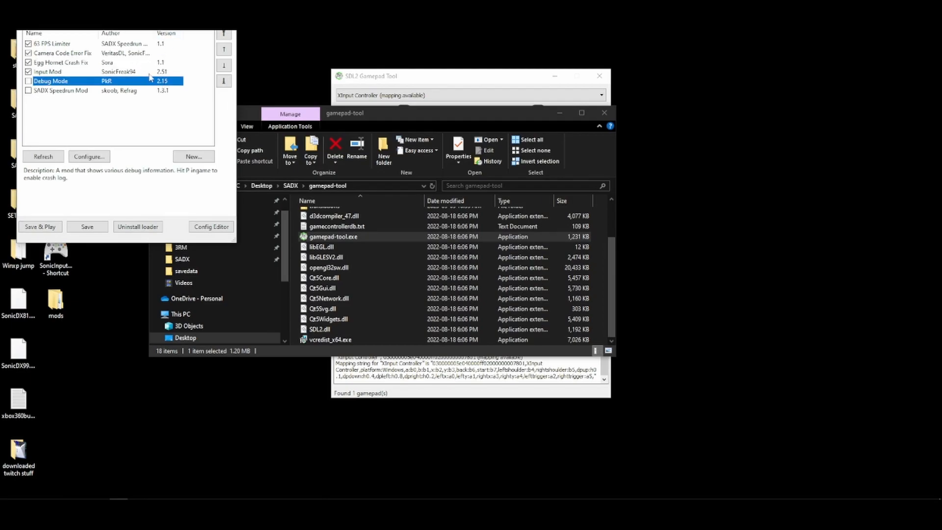
{"action": "left_click", "coordinate": [150, 73]}
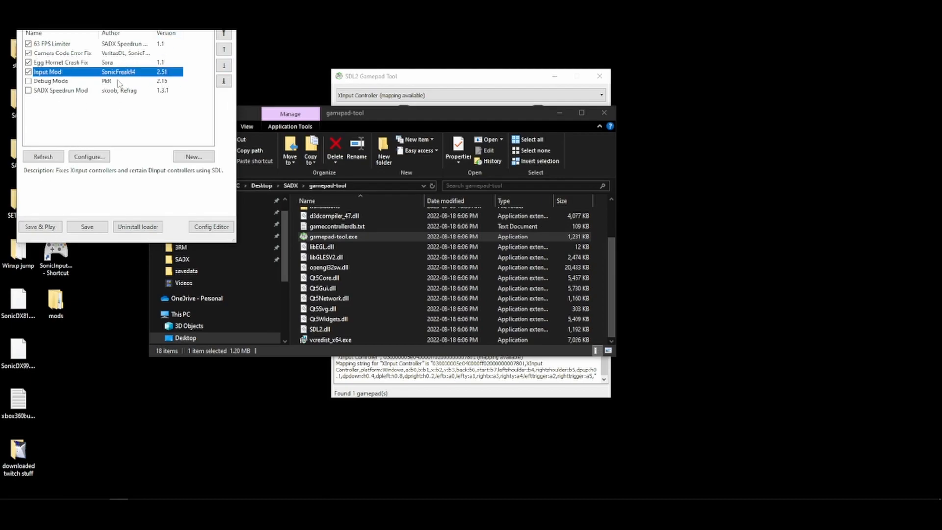
{"action": "left_click", "coordinate": [117, 82]}
{"action": "left_click", "coordinate": [120, 91]}
{"action": "left_click", "coordinate": [119, 71]}
{"action": "left_click", "coordinate": [150, 101]}
{"action": "left_click", "coordinate": [128, 81]}
Step: Open the SADX Speedrun Mod configuration and read the Camera Code Error Fix and Start in Free Camera settings
{"action": "left_click", "coordinate": [128, 91]}
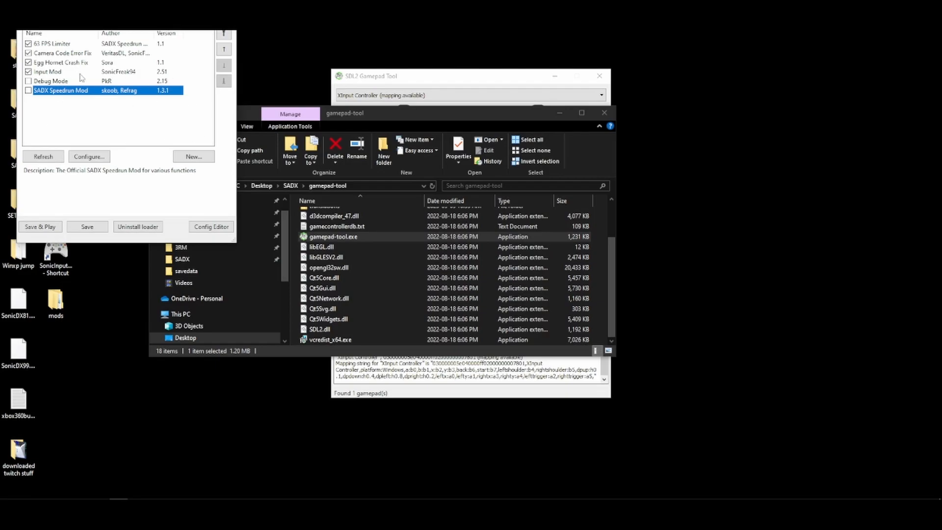
{"action": "left_click", "coordinate": [98, 156]}
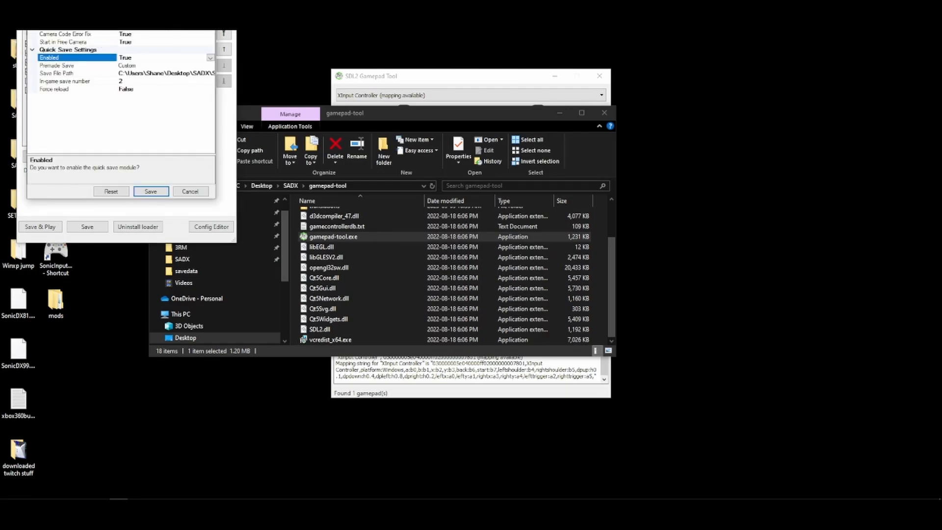
{"action": "left_click", "coordinate": [69, 34]}
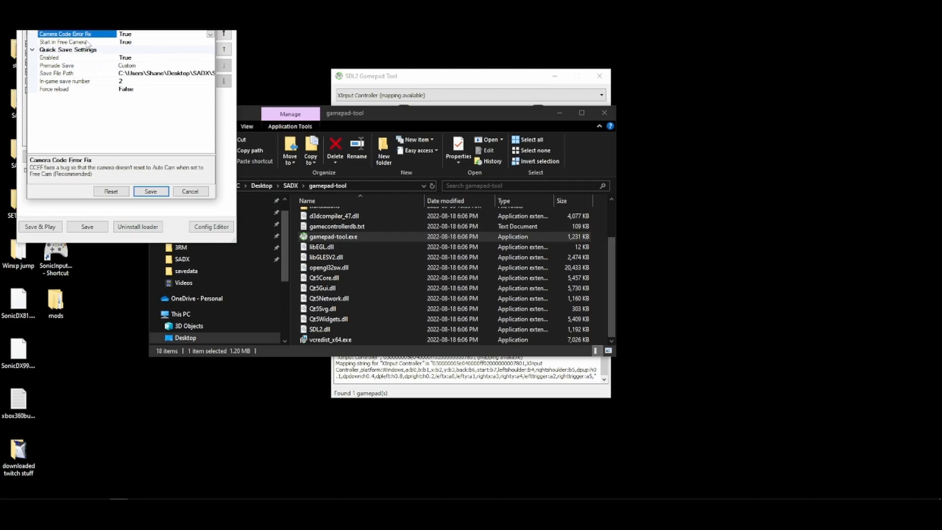
{"action": "left_click", "coordinate": [111, 44]}
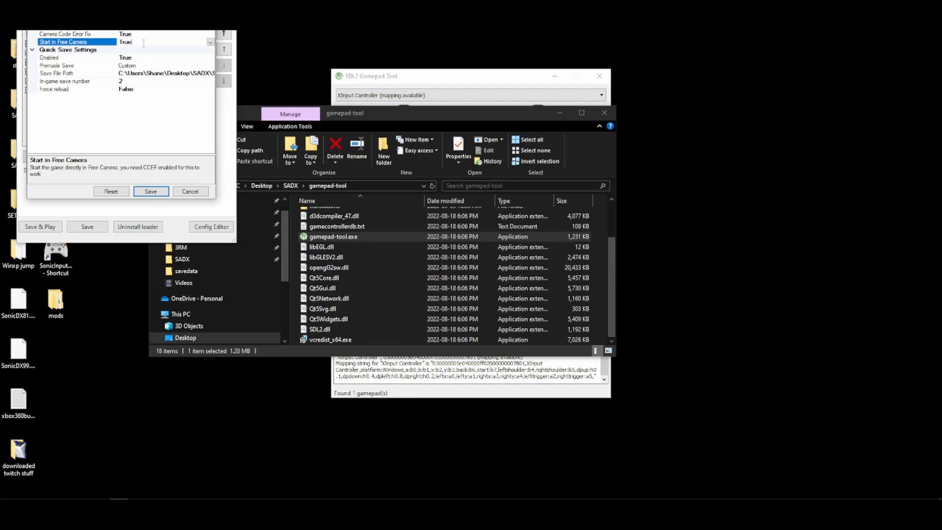
{"action": "left_click", "coordinate": [149, 58]}
{"action": "left_click", "coordinate": [130, 36]}
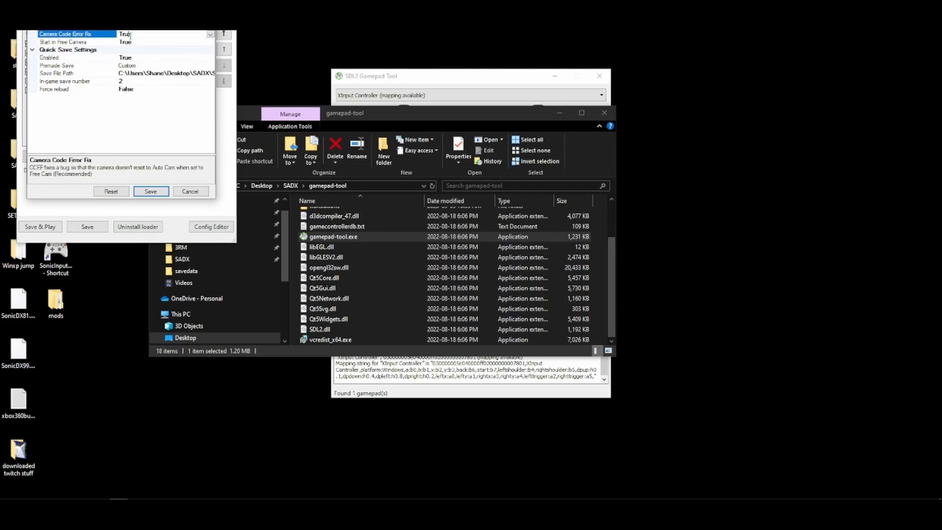
{"action": "left_click", "coordinate": [134, 44]}
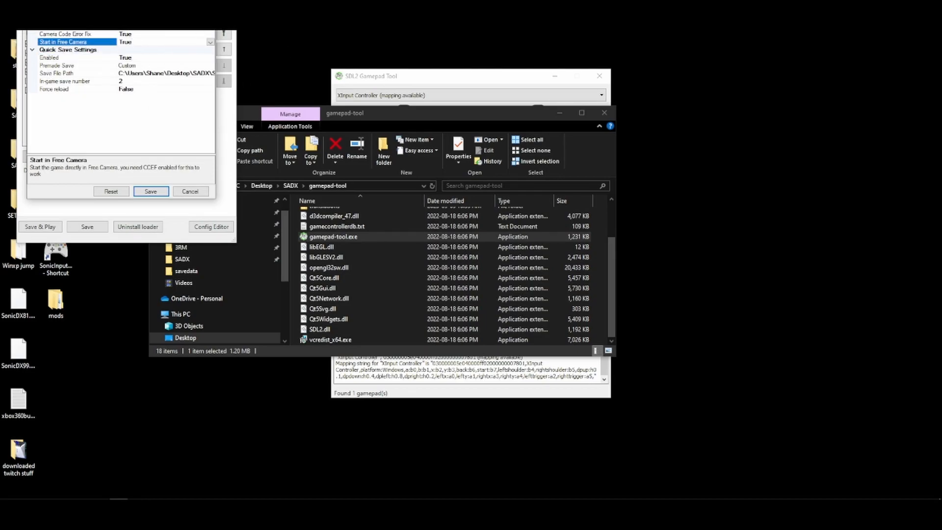
{"action": "left_click", "coordinate": [153, 35]}
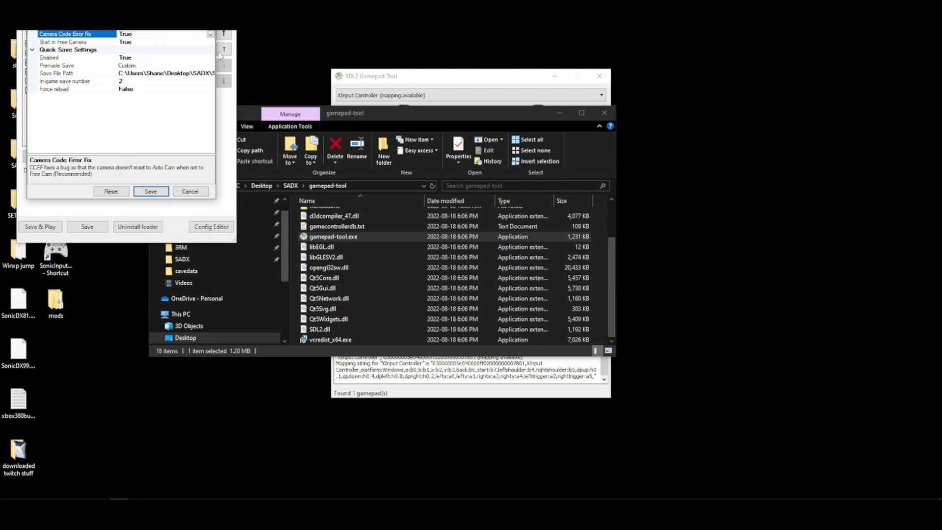
{"action": "left_click", "coordinate": [150, 43]}
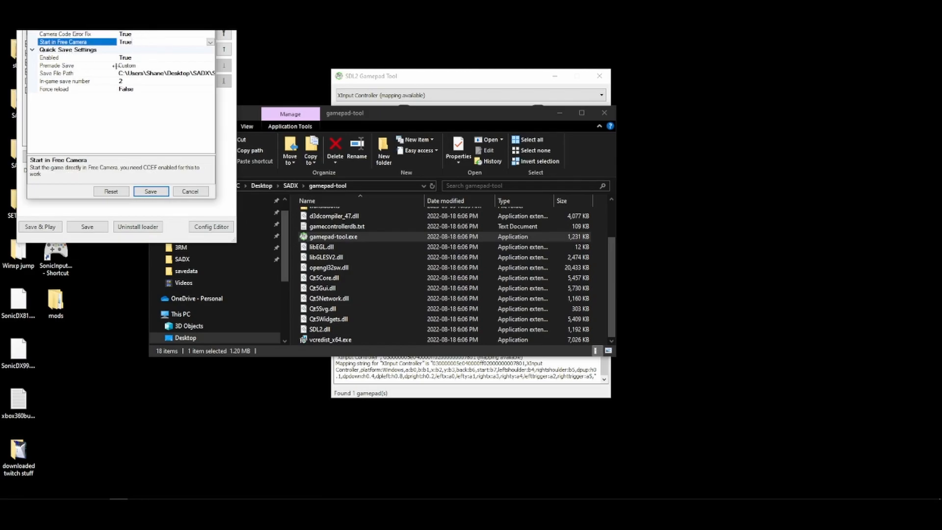
Step: Read the quick save Enabled option and inspect the Tails Story\SonicDX02.snc portion of the Save File Path
{"action": "left_click", "coordinate": [47, 58]}
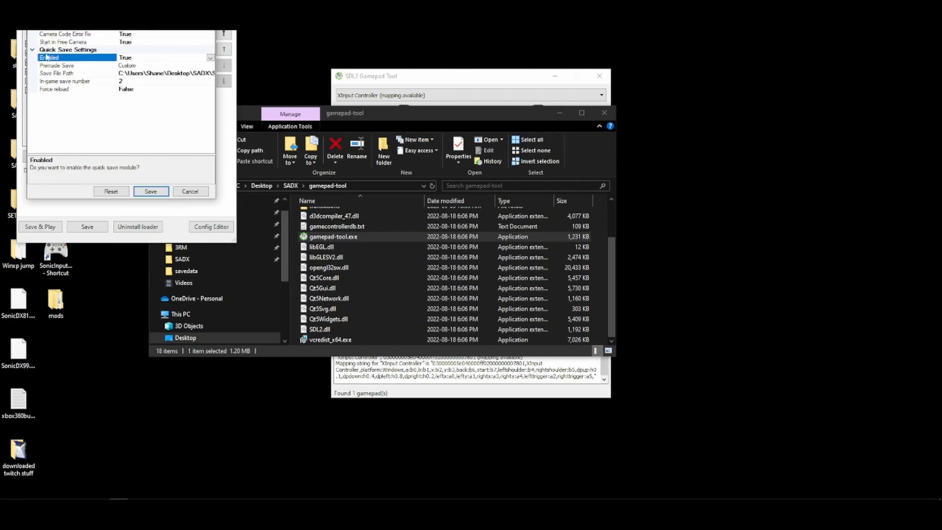
{"action": "left_click", "coordinate": [169, 74]}
{"action": "left_click_drag", "start_coordinate": [153, 74], "coordinate": [271, 75]}
{"action": "left_click", "coordinate": [174, 73]}
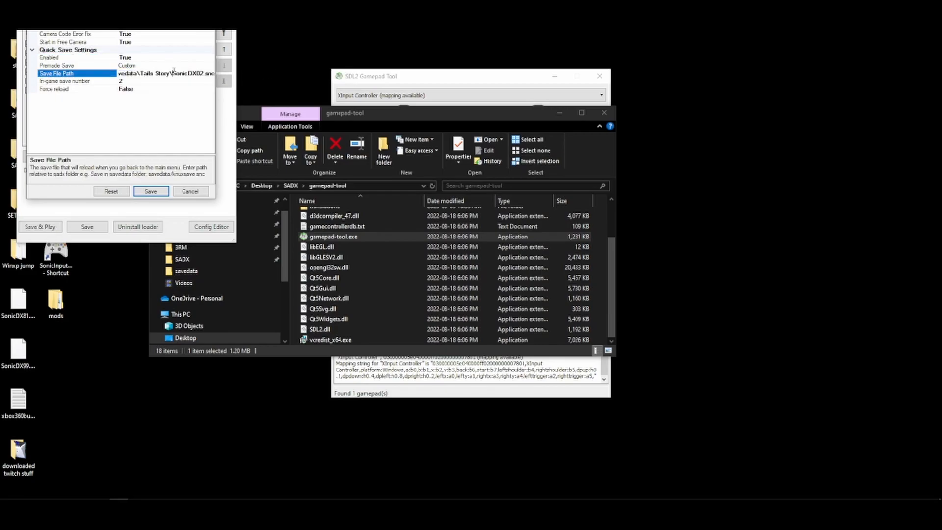
{"action": "left_click_drag", "start_coordinate": [176, 73], "coordinate": [225, 77]}
{"action": "left_click", "coordinate": [170, 73]}
{"action": "left_click_drag", "start_coordinate": [158, 73], "coordinate": [272, 81]}
{"action": "left_click", "coordinate": [139, 73]}
{"action": "left_click_drag", "start_coordinate": [178, 73], "coordinate": [61, 70]}
{"action": "left_click_drag", "start_coordinate": [140, 73], "coordinate": [231, 72]}
{"action": "left_click", "coordinate": [191, 77]}
{"action": "left_click_drag", "start_coordinate": [171, 73], "coordinate": [216, 73]}
{"action": "left_click", "coordinate": [128, 73]}
{"action": "left_click_drag", "start_coordinate": [141, 73], "coordinate": [240, 77]}
{"action": "left_click", "coordinate": [144, 73]}
{"action": "left_click_drag", "start_coordinate": [141, 73], "coordinate": [236, 76]}
Step: Read the Premade Save description for the Custom option and examine the matching custom Save File Path again
{"action": "left_click", "coordinate": [143, 66]}
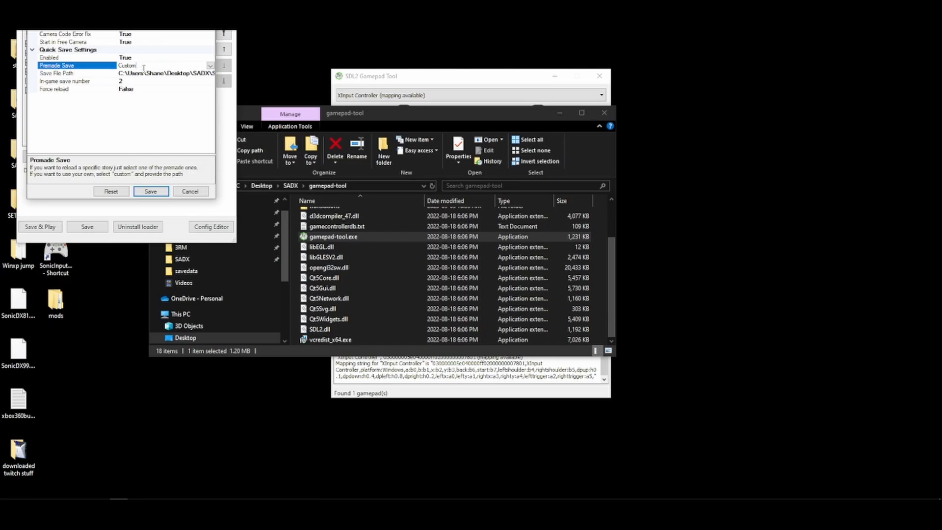
{"action": "left_click", "coordinate": [159, 73]}
{"action": "left_click_drag", "start_coordinate": [158, 73], "coordinate": [242, 69]}
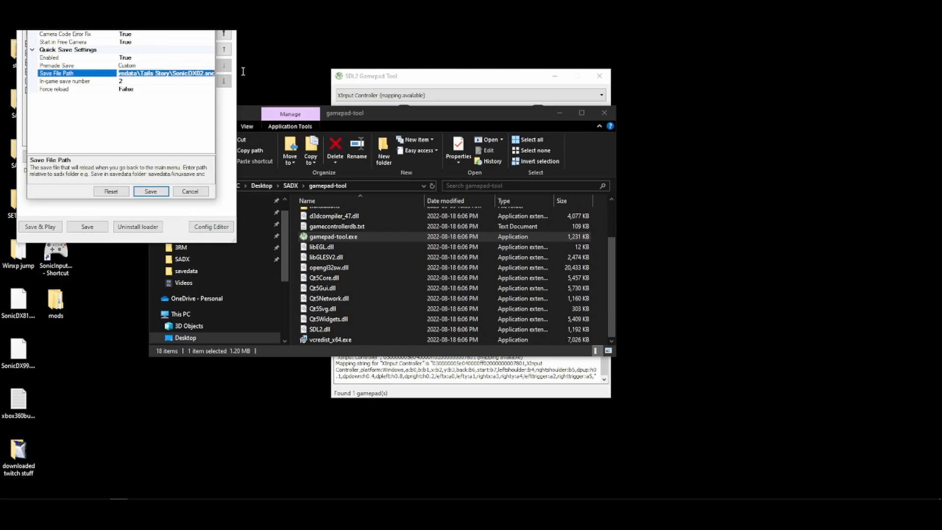
{"action": "left_click", "coordinate": [165, 72]}
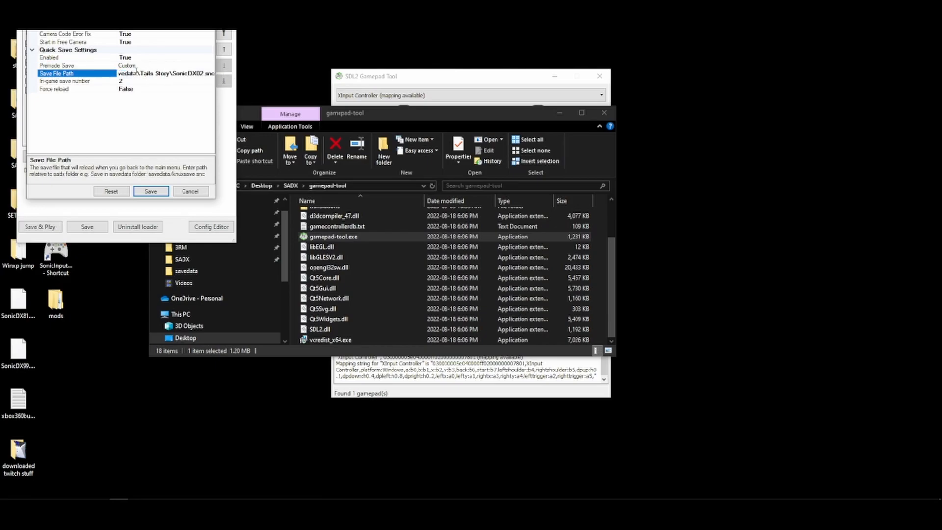
{"action": "left_click_drag", "start_coordinate": [141, 73], "coordinate": [232, 76]}
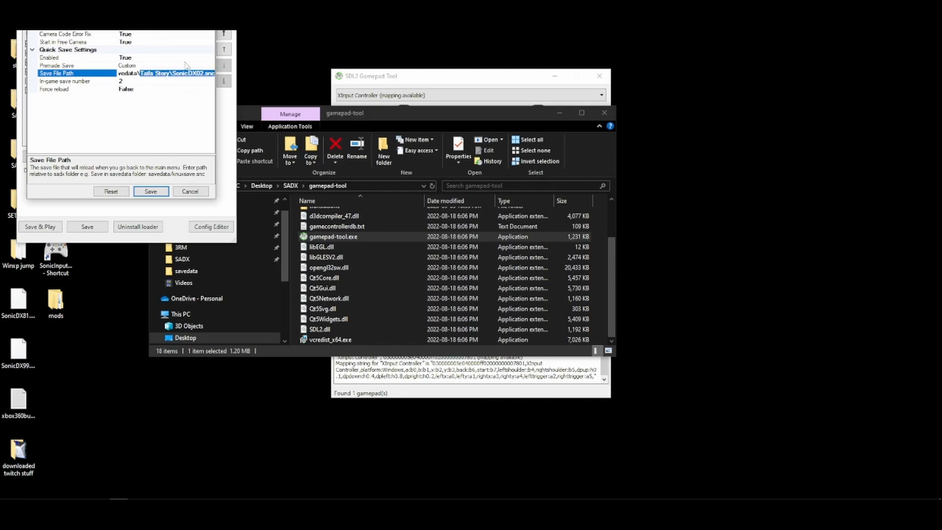
{"action": "left_click", "coordinate": [140, 72]}
{"action": "left_click_drag", "start_coordinate": [139, 73], "coordinate": [216, 74]}
{"action": "left_click", "coordinate": [168, 82]}
{"action": "left_click", "coordinate": [152, 73]}
{"action": "left_click_drag", "start_coordinate": [123, 73], "coordinate": [258, 72]}
{"action": "left_click", "coordinate": [147, 74]}
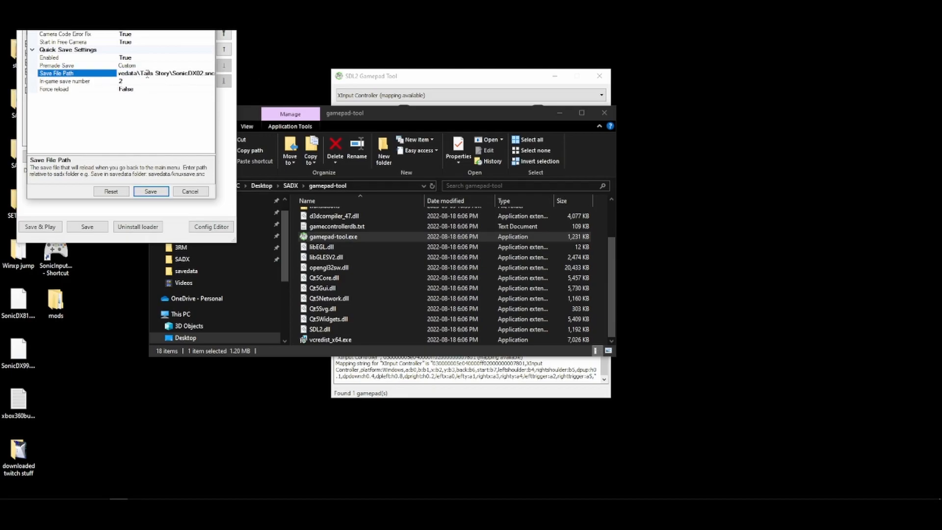
{"action": "left_click_drag", "start_coordinate": [141, 73], "coordinate": [216, 73]}
Step: Check the In-game save number, review the full Save File Path, and close the mod configuration without saving
{"action": "key", "text": "ctrl+v"}
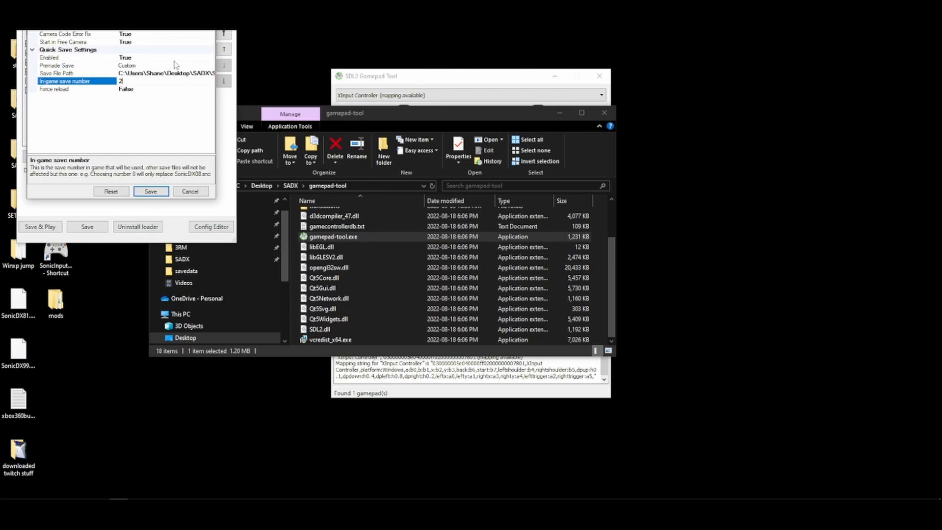
{"action": "key", "text": "ctrl+z"}
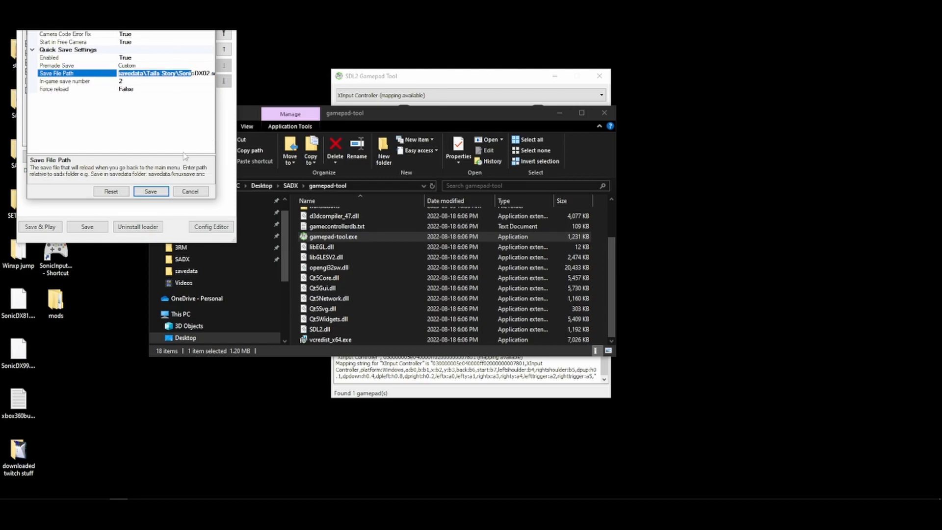
{"action": "left_click", "coordinate": [126, 76]}
{"action": "left_click_drag", "start_coordinate": [159, 74], "coordinate": [207, 74]}
{"action": "left_click", "coordinate": [207, 74]}
{"action": "left_click", "coordinate": [168, 74]}
{"action": "key", "text": "shift+End"}
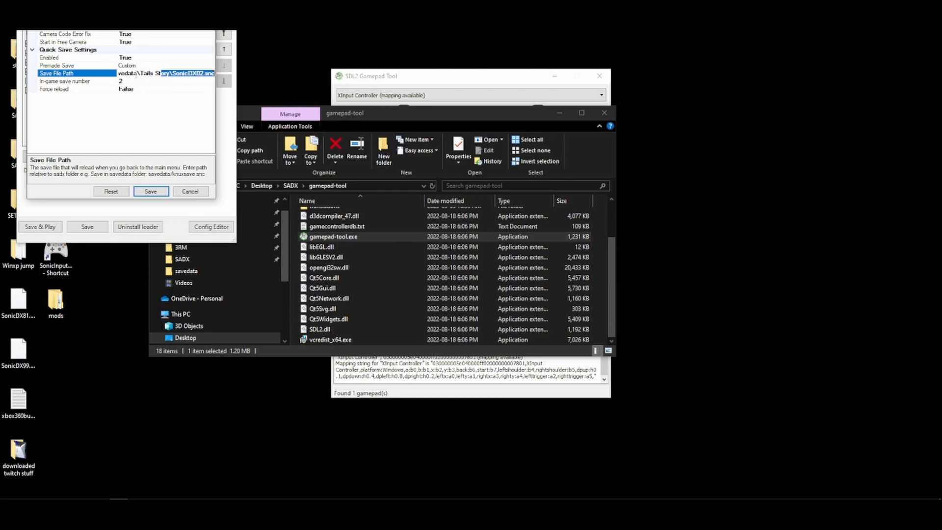
{"action": "mouse_move", "coordinate": [169, 74]}
{"action": "left_mouse_down"}
{"action": "mouse_move", "coordinate": [224, 76]}
{"action": "mouse_move", "coordinate": [160, 72]}
{"action": "left_mouse_up"}
{"action": "left_click", "coordinate": [170, 76]}
{"action": "left_click", "coordinate": [149, 66]}
{"action": "double_click", "coordinate": [149, 74]}
{"action": "left_click", "coordinate": [190, 73]}
{"action": "double_click", "coordinate": [140, 72]}
{"action": "left_click", "coordinate": [182, 77]}
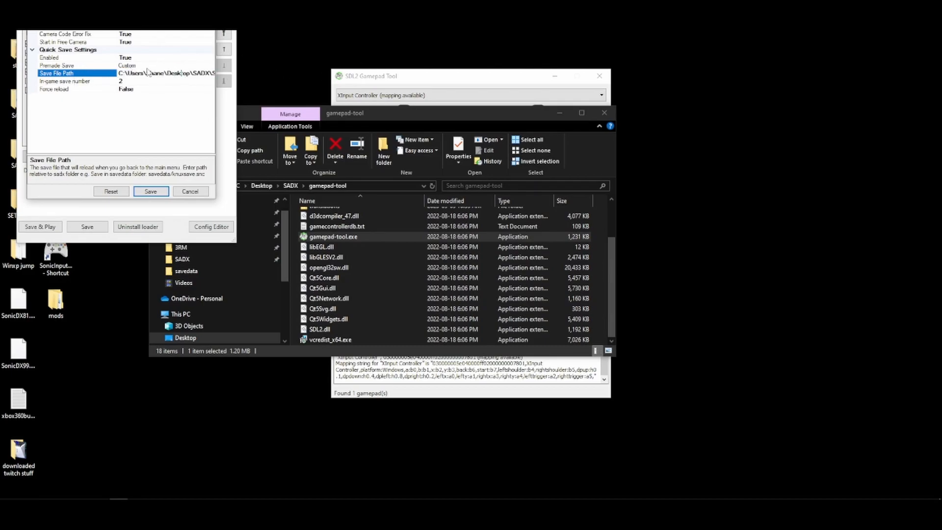
{"action": "left_click", "coordinate": [191, 191]}
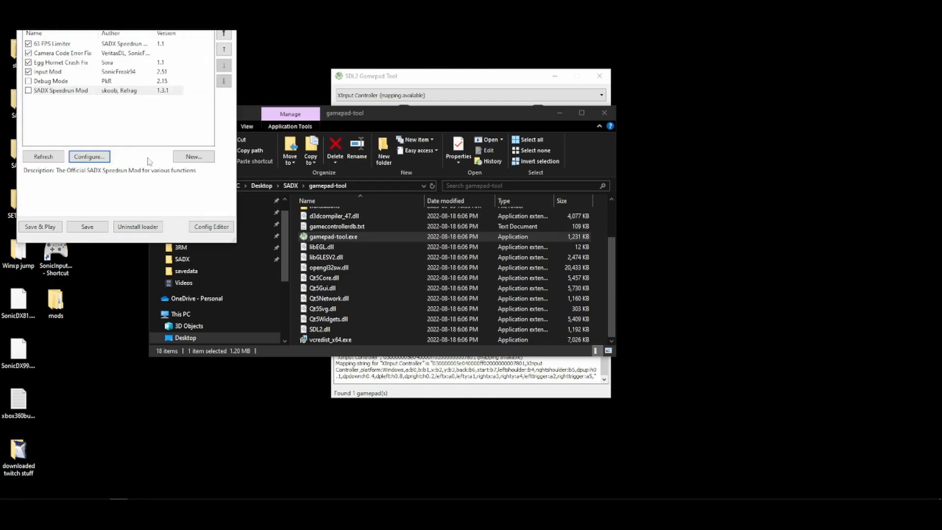
Step: Look through the mod manager's cheat codes and graphics settings, moving its window clear, and return to the mod list
{"action": "left_click", "coordinate": [81, 90]}
{"action": "left_click", "coordinate": [47, 19]}
{"action": "scroll", "coordinate": [64, 44], "scroll_direction": "down", "scroll_amount": 7}
{"action": "scroll", "coordinate": [44, 57], "scroll_direction": "up", "scroll_amount": 7}
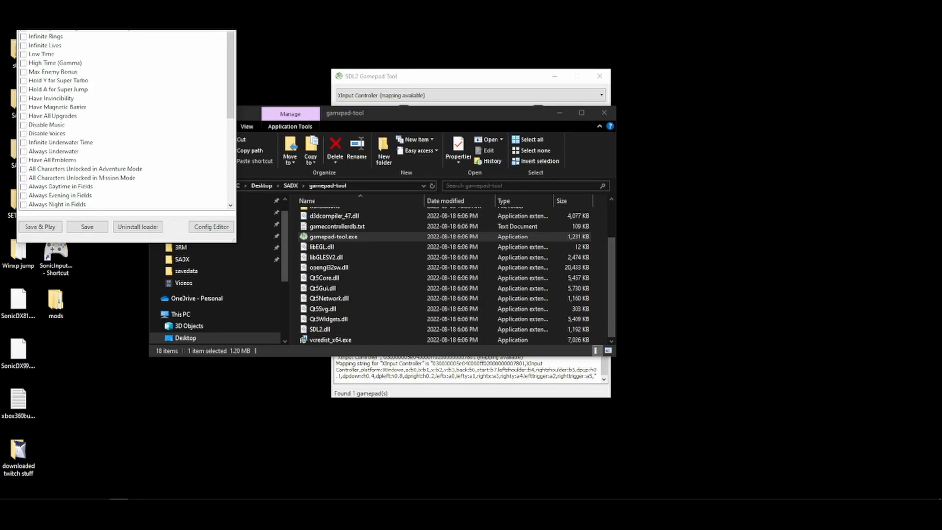
{"action": "left_click", "coordinate": [28, 18]}
{"action": "left_click_drag", "start_coordinate": [83, 5], "coordinate": [163, 19]}
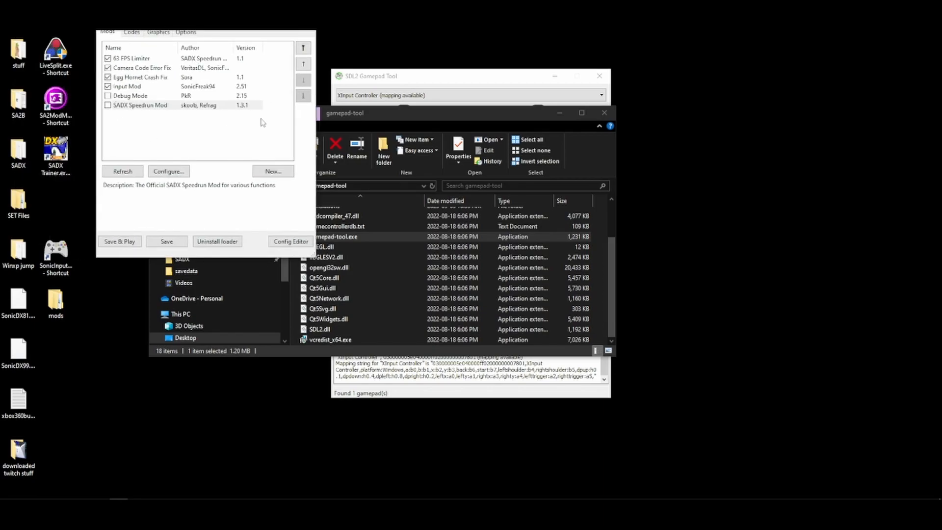
{"action": "left_click", "coordinate": [136, 32]}
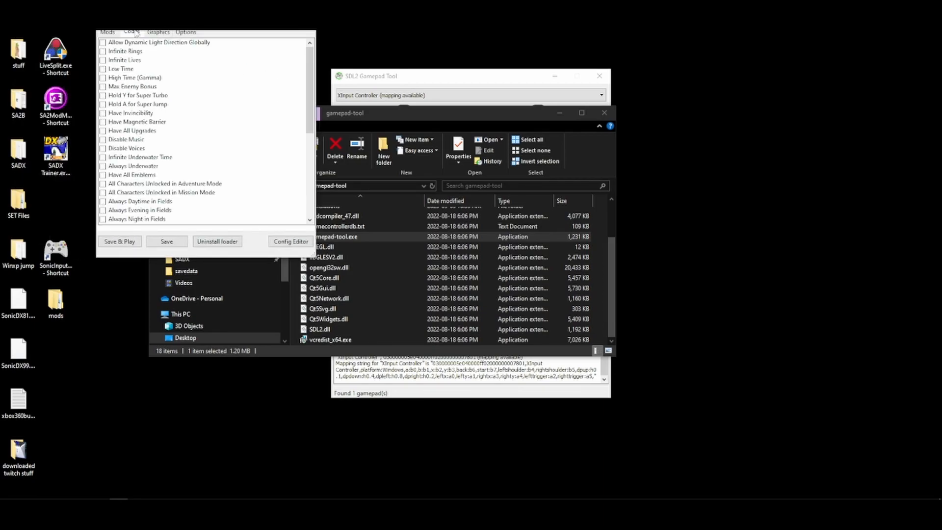
{"action": "left_click", "coordinate": [147, 33]}
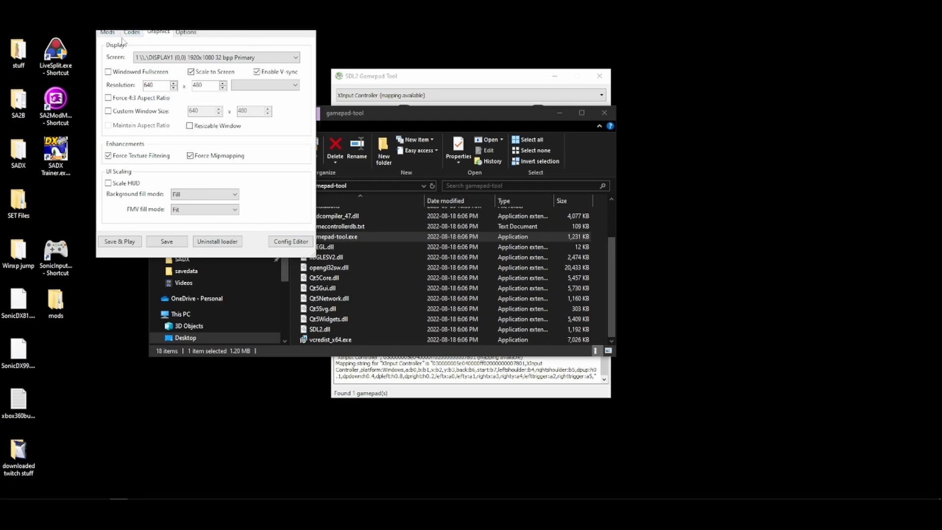
{"action": "left_click", "coordinate": [126, 32]}
{"action": "left_click", "coordinate": [107, 33]}
Step: Open the game's config editor and look over its Sound and Video settings
{"action": "left_click", "coordinate": [291, 242]}
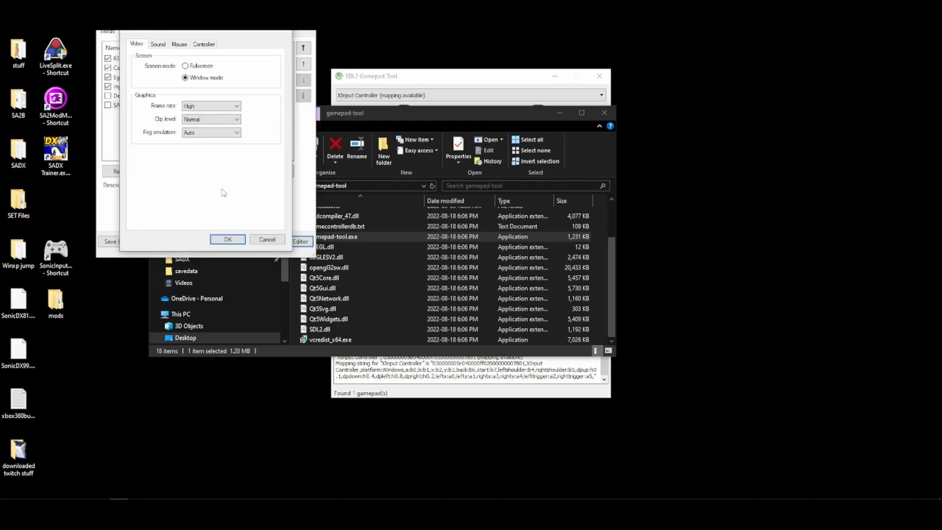
{"action": "left_click", "coordinate": [267, 239]}
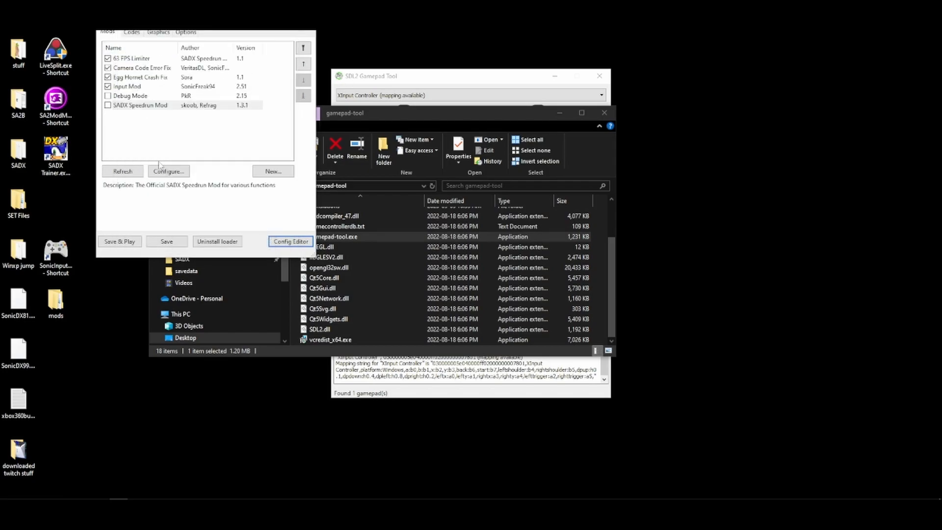
{"action": "left_click", "coordinate": [285, 243]}
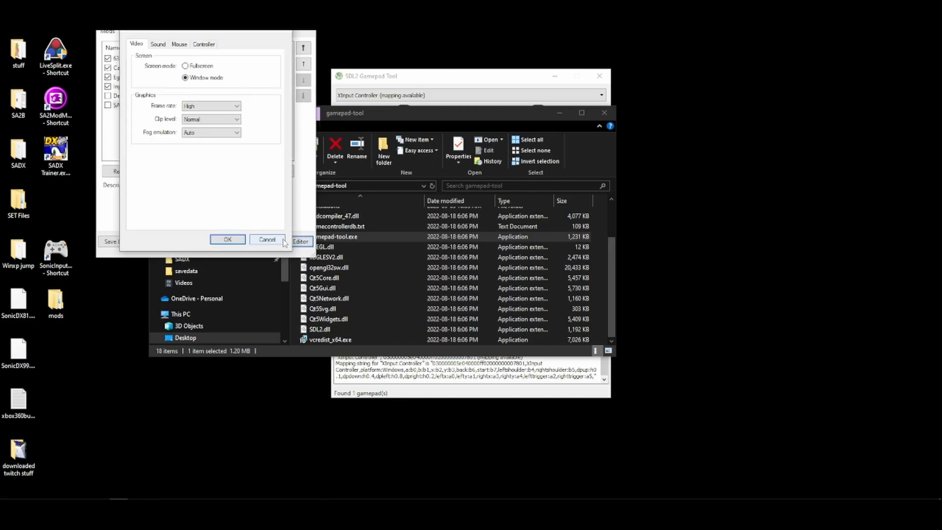
{"action": "left_click", "coordinate": [283, 241]}
{"action": "left_click", "coordinate": [283, 241]}
{"action": "left_click", "coordinate": [159, 44]}
{"action": "left_click", "coordinate": [140, 44]}
Step: Review the frame rate choices in the video settings and select High
{"action": "left_click", "coordinate": [211, 106]}
{"action": "left_click", "coordinate": [211, 106]}
{"action": "left_click", "coordinate": [212, 107]}
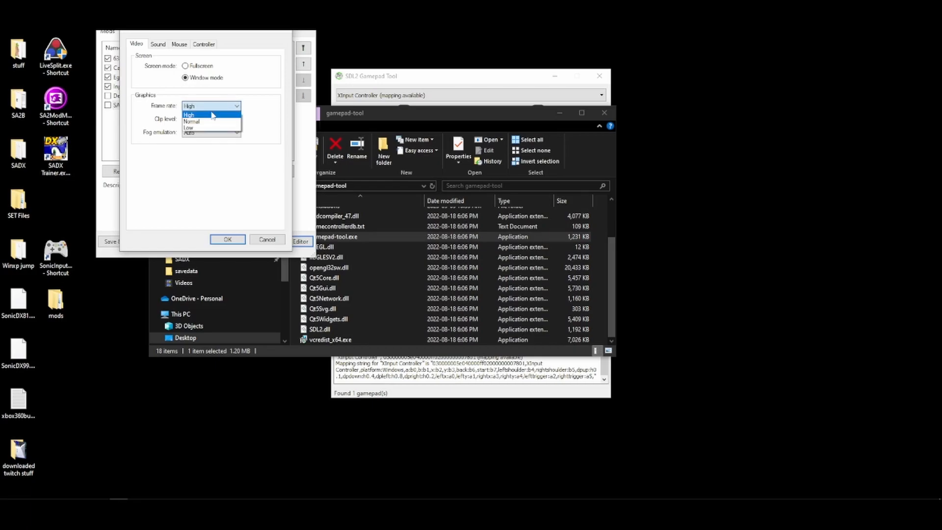
{"action": "left_click", "coordinate": [213, 115]}
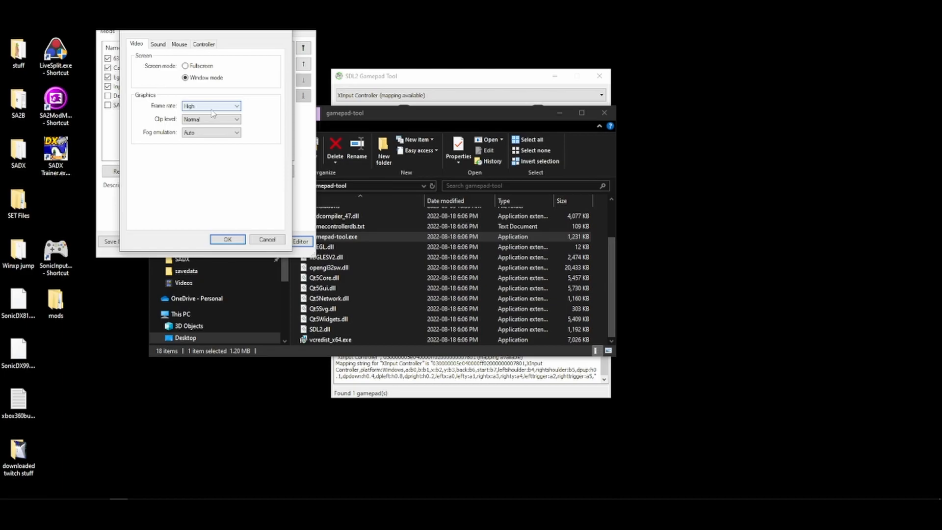
{"action": "left_click", "coordinate": [213, 109]}
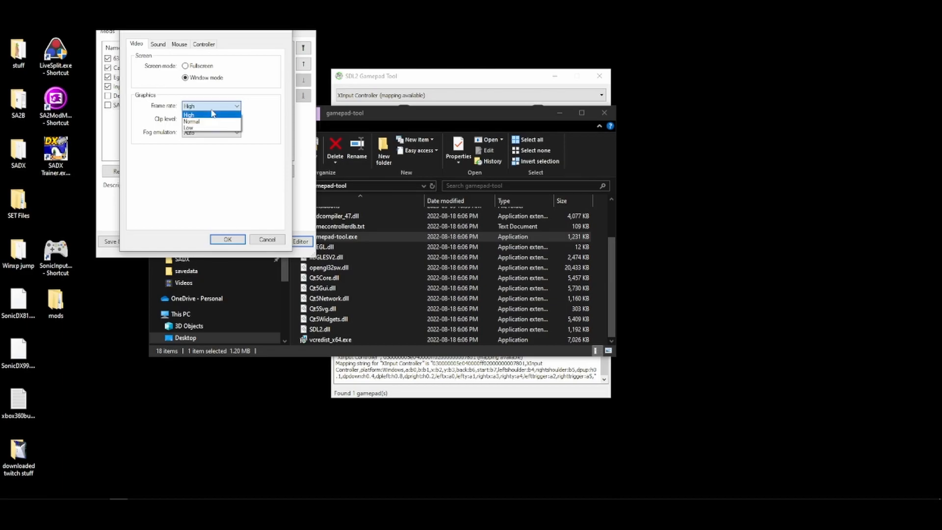
{"action": "left_click", "coordinate": [213, 114]}
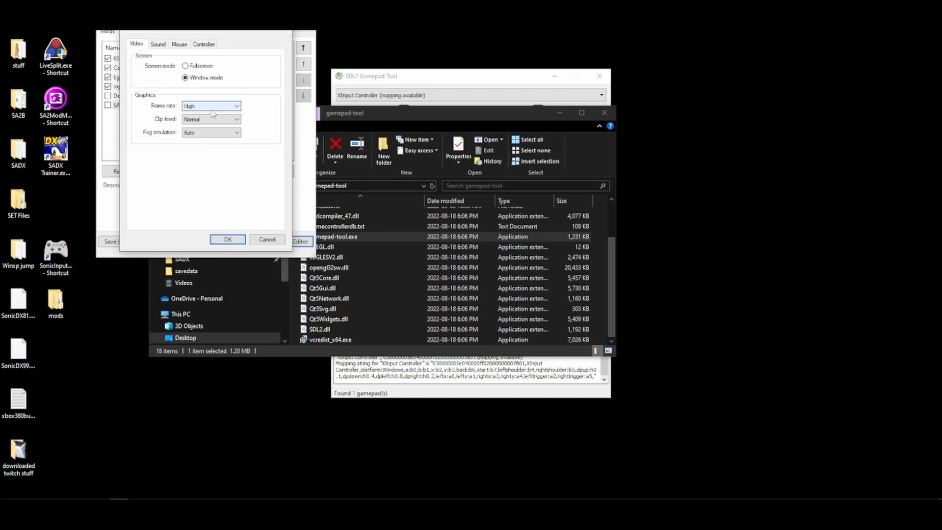
{"action": "left_click", "coordinate": [212, 111]}
{"action": "left_click", "coordinate": [213, 112]}
Step: Set the clip level to Far in the video settings
{"action": "left_click", "coordinate": [219, 120]}
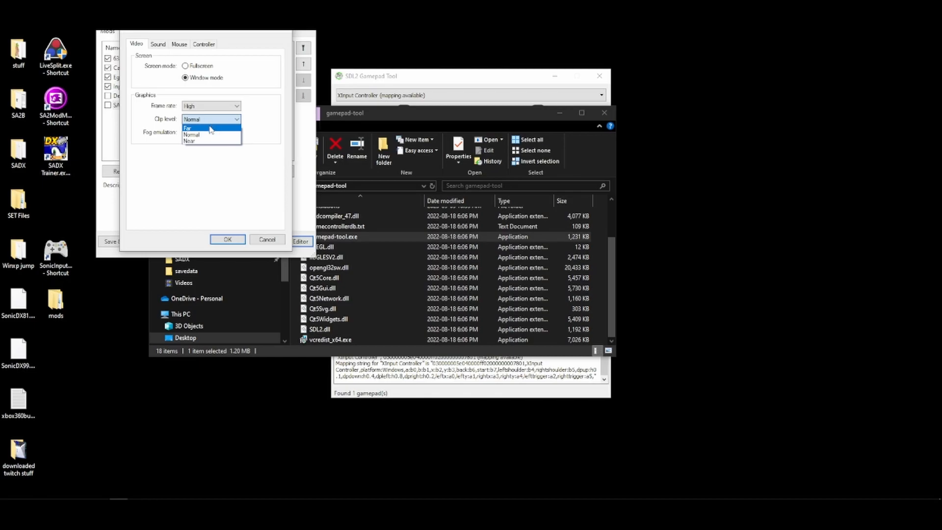
{"action": "left_click", "coordinate": [210, 130]}
{"action": "left_click", "coordinate": [211, 121]}
{"action": "left_click", "coordinate": [211, 129]}
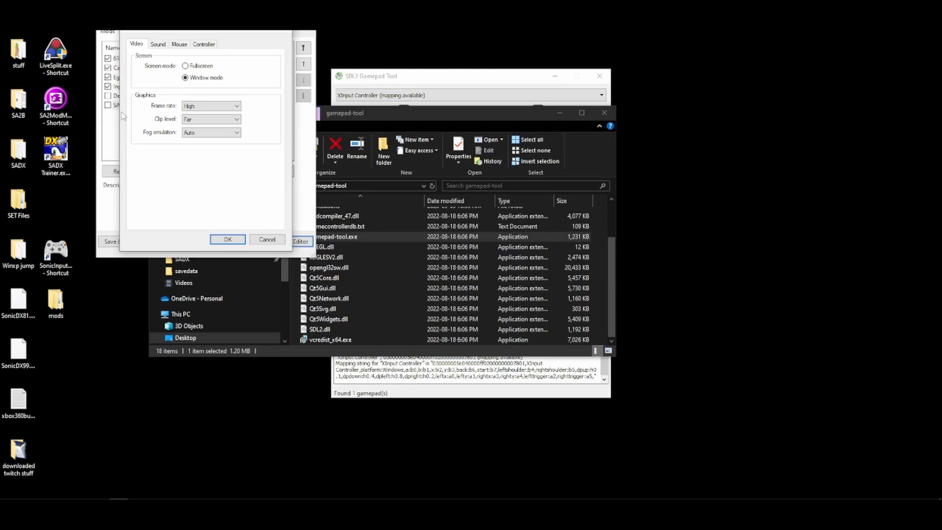
Step: Check the fog emulation options and review the clip level choices, keeping Auto and Far selected
{"action": "left_click", "coordinate": [208, 132]}
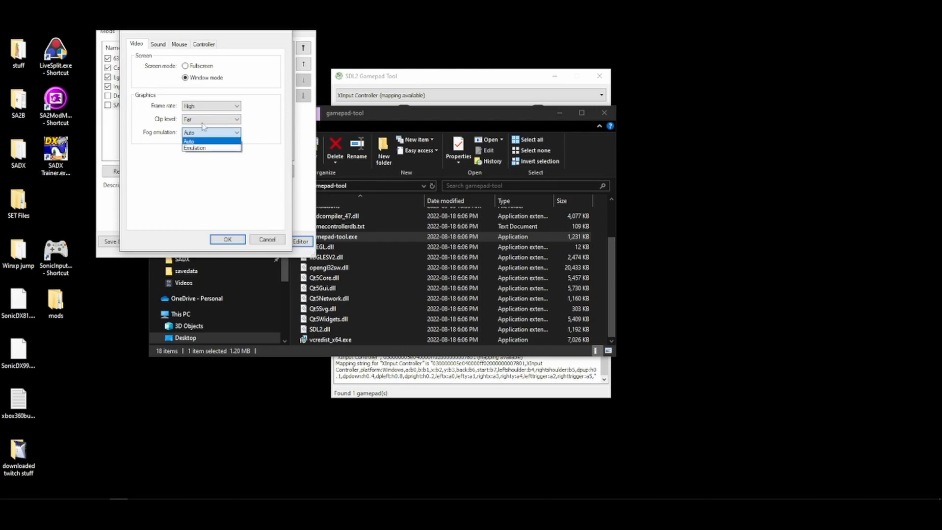
{"action": "left_click", "coordinate": [203, 122]}
{"action": "left_click", "coordinate": [205, 121]}
{"action": "left_click", "coordinate": [206, 122]}
{"action": "left_click", "coordinate": [207, 122]}
{"action": "left_click", "coordinate": [208, 127]}
{"action": "left_click", "coordinate": [208, 121]}
{"action": "left_click", "coordinate": [211, 129]}
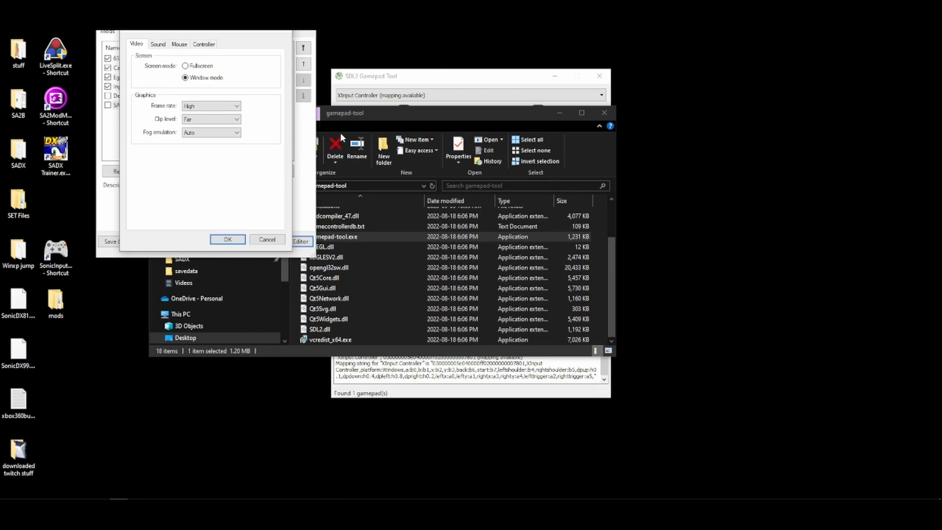
Step: Compare the Auto and Emulation choices for fog emulation in the video settings and select Emulation
{"action": "left_click", "coordinate": [202, 137]}
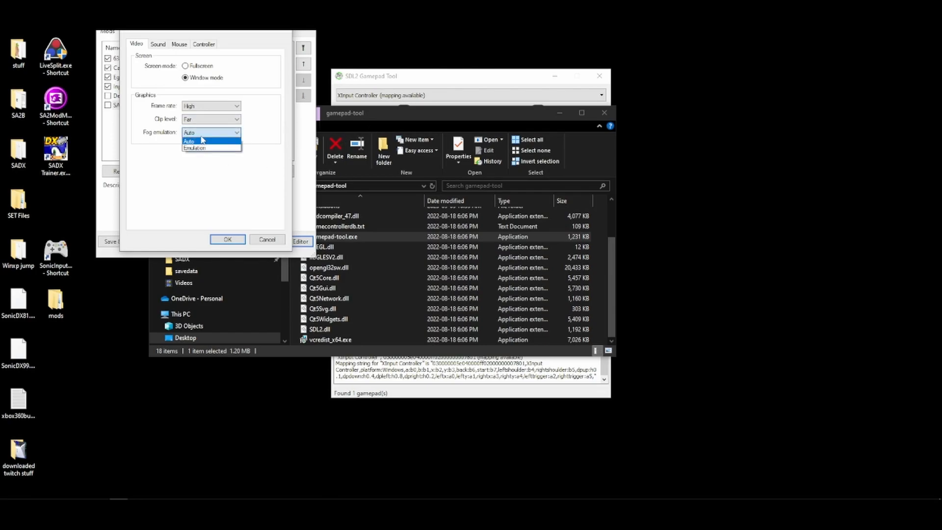
{"action": "left_click", "coordinate": [202, 141]}
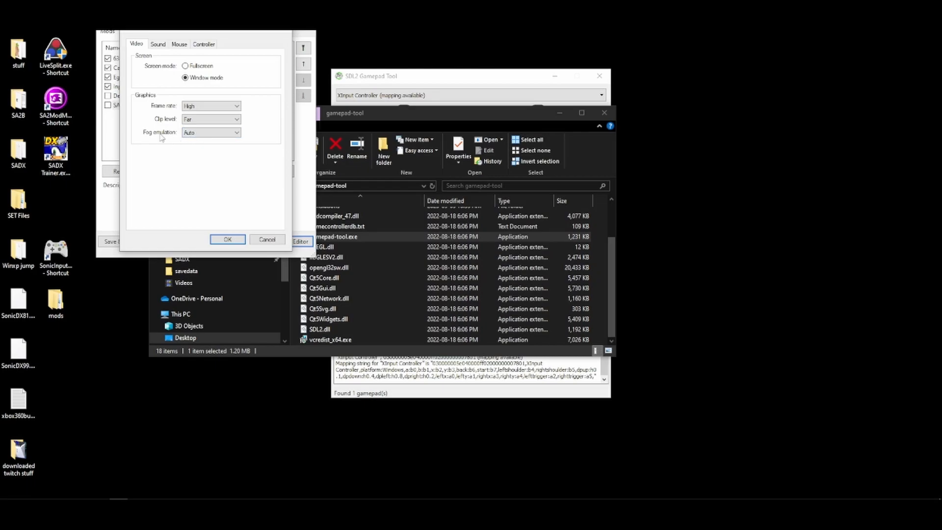
{"action": "left_click", "coordinate": [190, 132]}
{"action": "left_click", "coordinate": [198, 149]}
{"action": "left_click", "coordinate": [211, 132]}
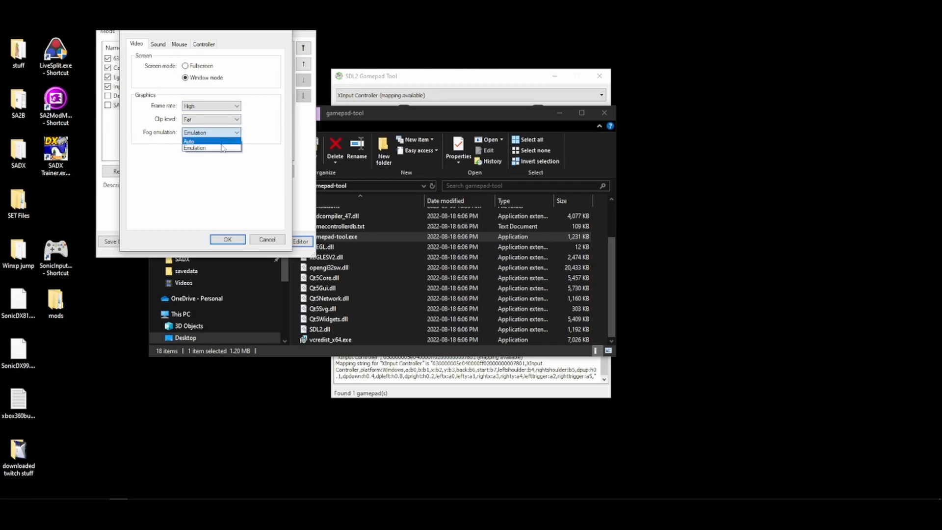
{"action": "left_click", "coordinate": [221, 148]}
{"action": "left_click", "coordinate": [216, 133]}
{"action": "left_click", "coordinate": [216, 146]}
{"action": "left_click", "coordinate": [194, 133]}
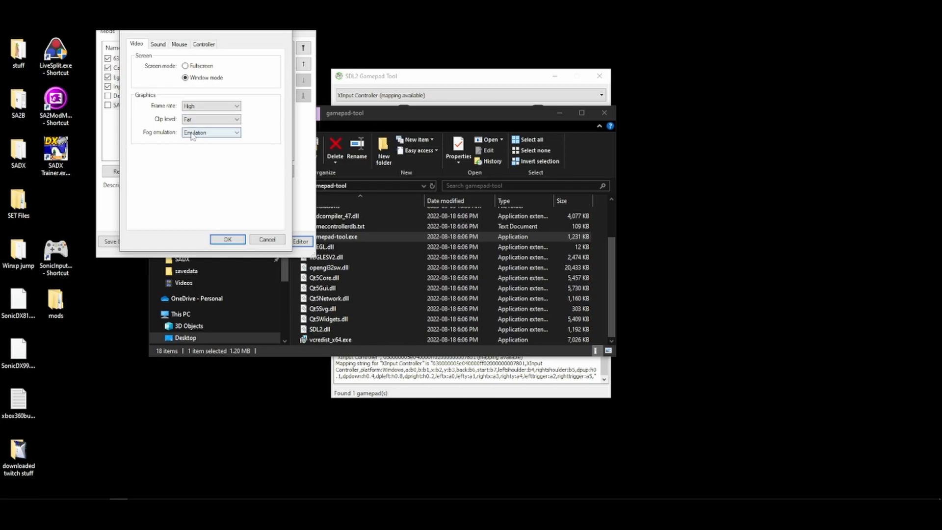
{"action": "left_click", "coordinate": [195, 147]}
Step: Read the fog emulation description and recheck both choices, leaving the setting on Emulation
{"action": "mouse_move", "coordinate": [210, 140]}
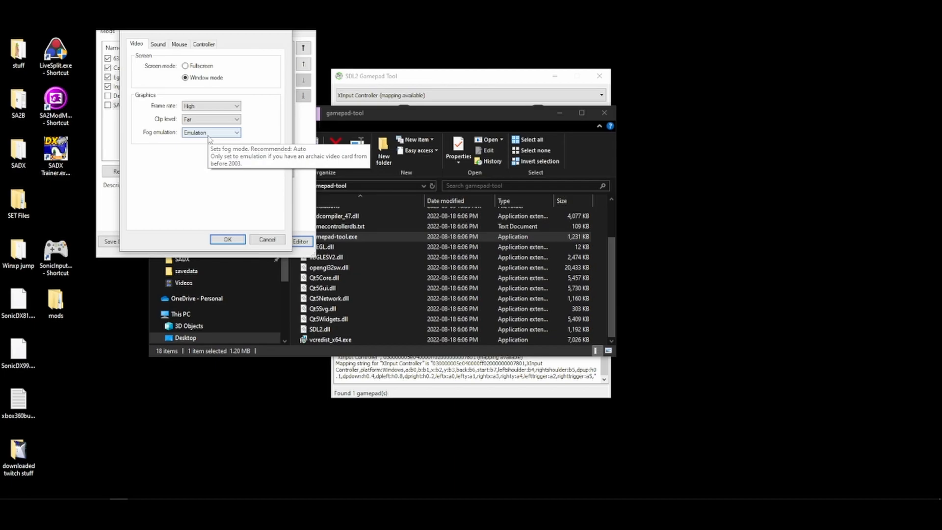
{"action": "left_click", "coordinate": [208, 136]}
{"action": "left_click", "coordinate": [206, 135]}
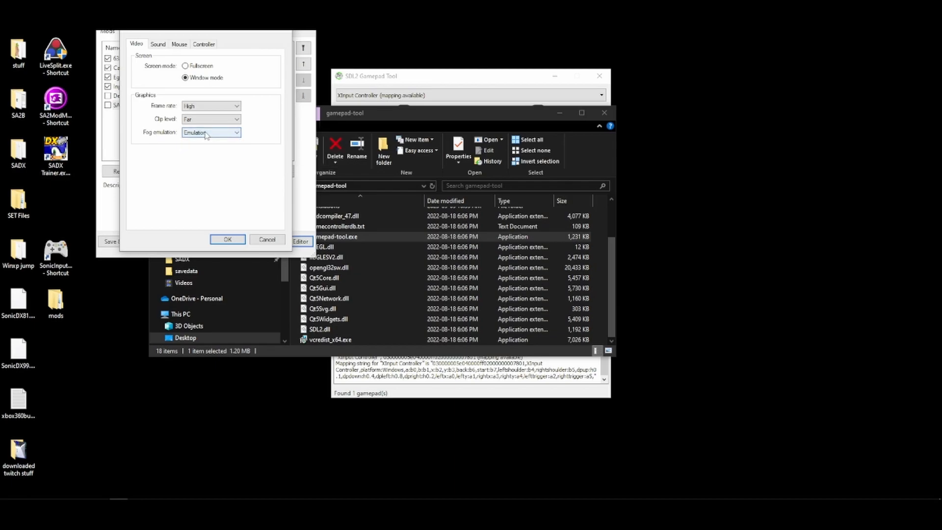
{"action": "left_click", "coordinate": [206, 136]}
{"action": "left_click", "coordinate": [206, 136]}
{"action": "left_click", "coordinate": [193, 135]}
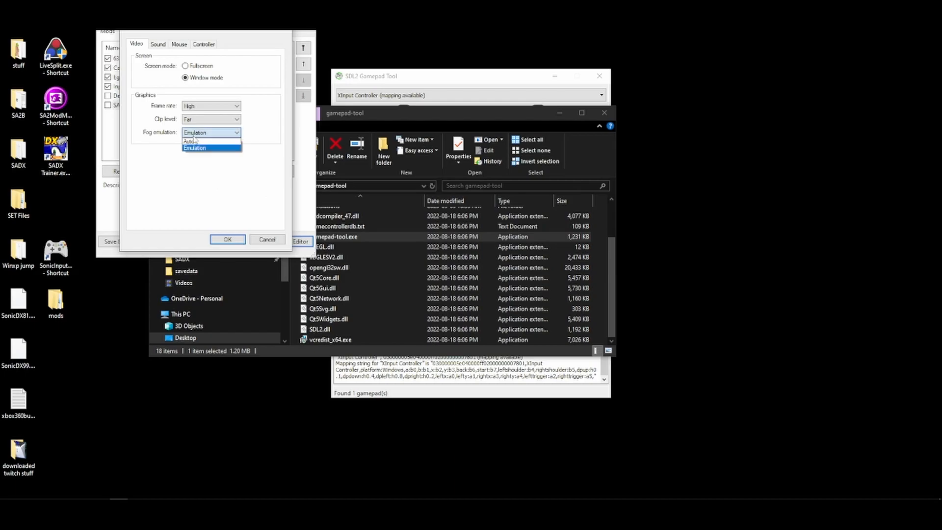
{"action": "left_click", "coordinate": [194, 140]}
{"action": "left_click", "coordinate": [194, 135]}
{"action": "left_click", "coordinate": [210, 148]}
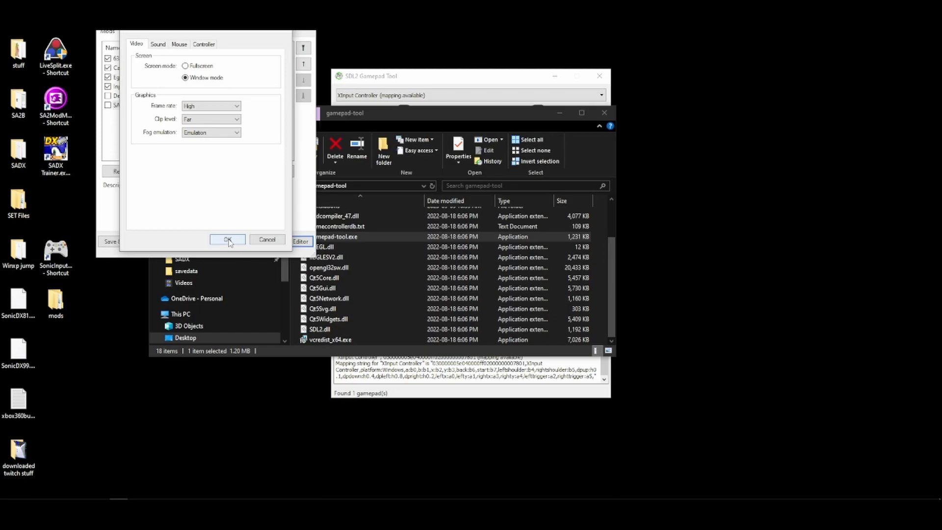
Step: Look over the Sound, Mouse and Controller settings and accept the game configuration
{"action": "left_click", "coordinate": [155, 45]}
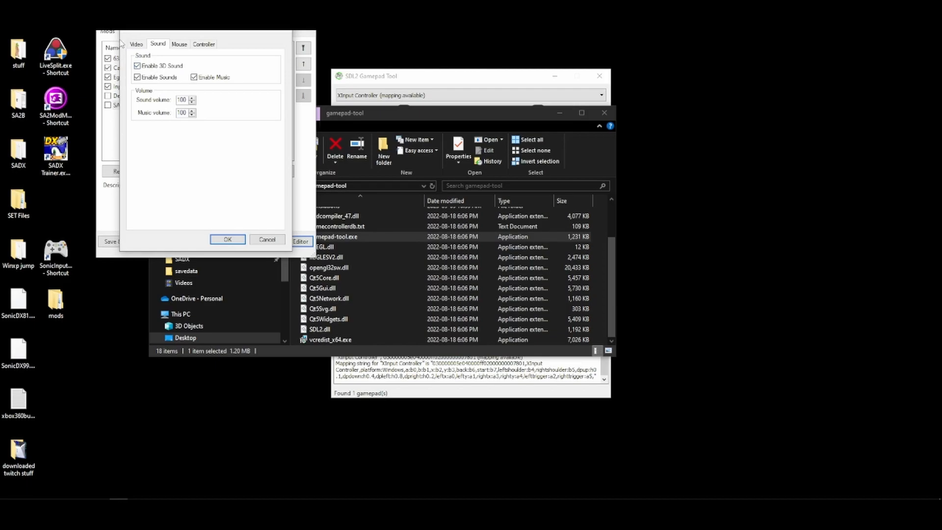
{"action": "left_click", "coordinate": [156, 69]}
{"action": "left_click", "coordinate": [180, 44]}
{"action": "left_click", "coordinate": [204, 44]}
{"action": "left_click", "coordinate": [179, 44]}
{"action": "left_click", "coordinate": [158, 44]}
{"action": "left_click", "coordinate": [233, 242]}
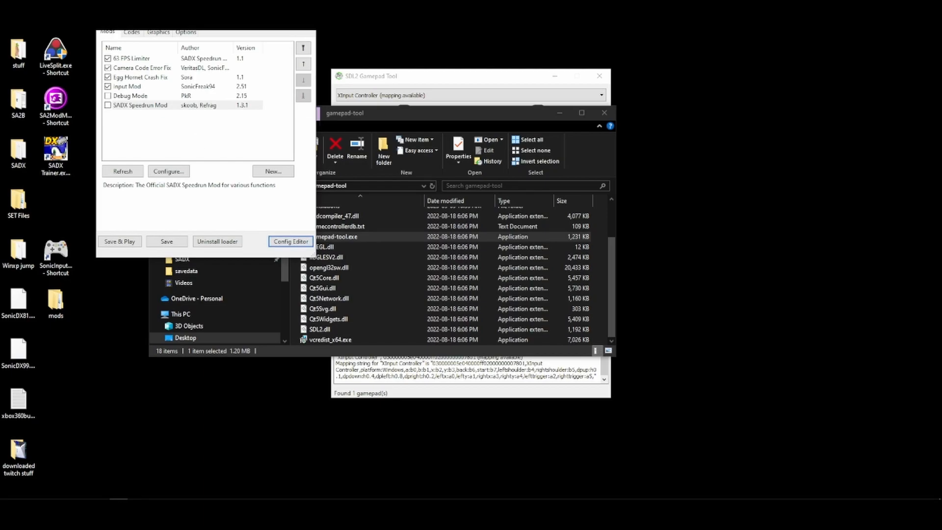
Step: Examine the full list of cheat codes available in the mod manager
{"action": "left_click", "coordinate": [129, 32]}
{"action": "scroll", "coordinate": [206, 73], "scroll_direction": "down", "scroll_amount": 5}
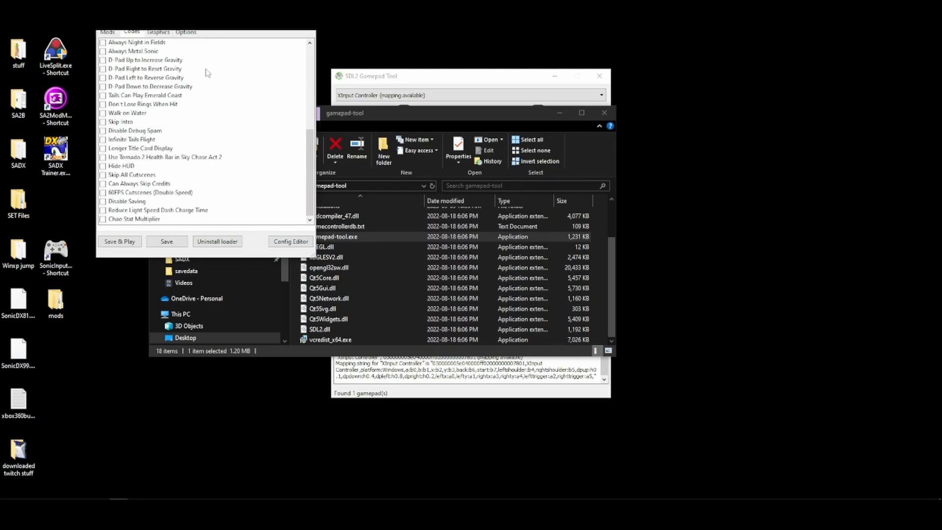
{"action": "scroll", "coordinate": [208, 73], "scroll_direction": "up", "scroll_amount": 7}
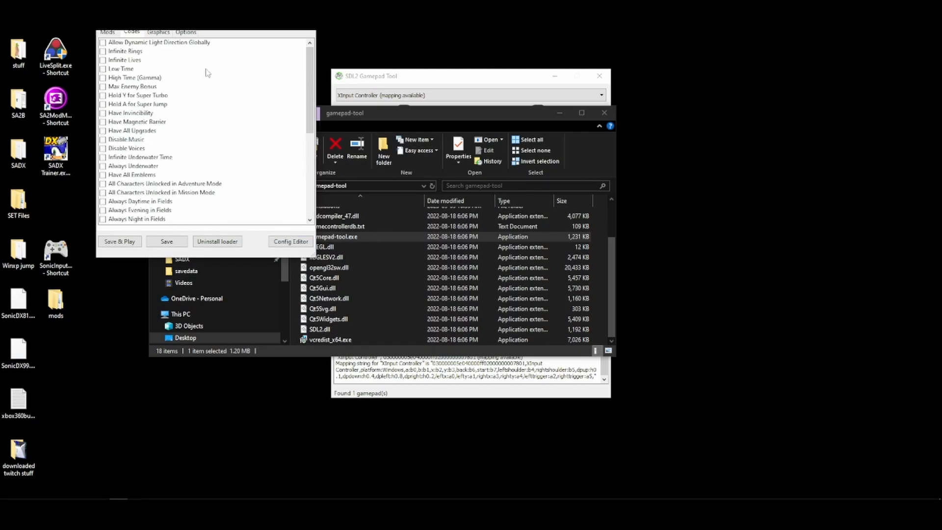
{"action": "left_click", "coordinate": [132, 59]}
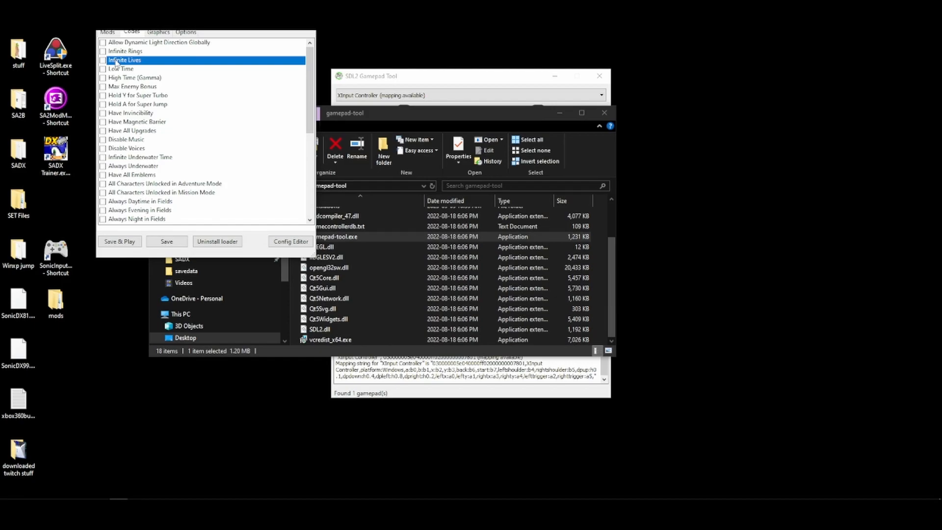
{"action": "scroll", "coordinate": [117, 63], "scroll_direction": "down", "scroll_amount": 1}
{"action": "scroll", "coordinate": [116, 63], "scroll_direction": "up", "scroll_amount": 1}
{"action": "scroll", "coordinate": [140, 64], "scroll_direction": "down", "scroll_amount": 3}
{"action": "scroll", "coordinate": [134, 63], "scroll_direction": "up", "scroll_amount": 3}
{"action": "scroll", "coordinate": [142, 76], "scroll_direction": "down", "scroll_amount": 7}
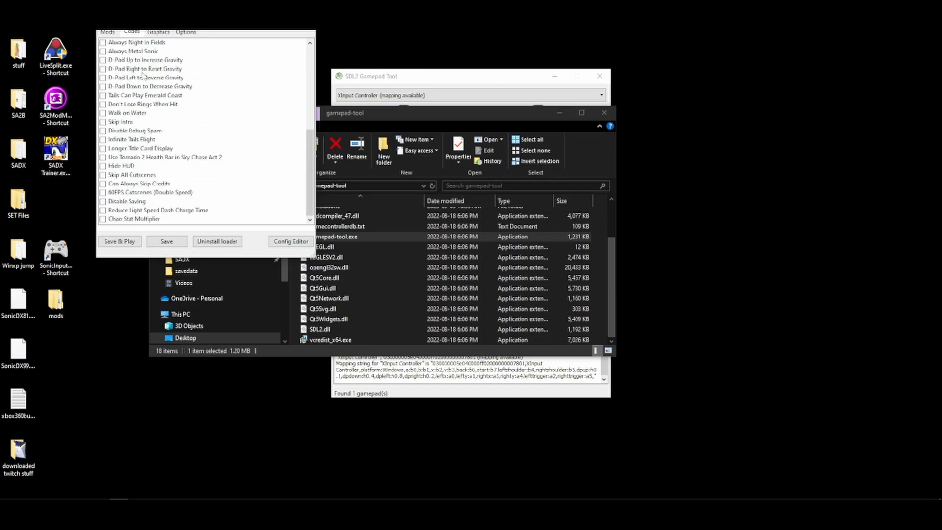
{"action": "scroll", "coordinate": [142, 76], "scroll_direction": "up", "scroll_amount": 7}
{"action": "scroll", "coordinate": [142, 76], "scroll_direction": "down", "scroll_amount": 4}
{"action": "scroll", "coordinate": [143, 76], "scroll_direction": "up", "scroll_amount": 4}
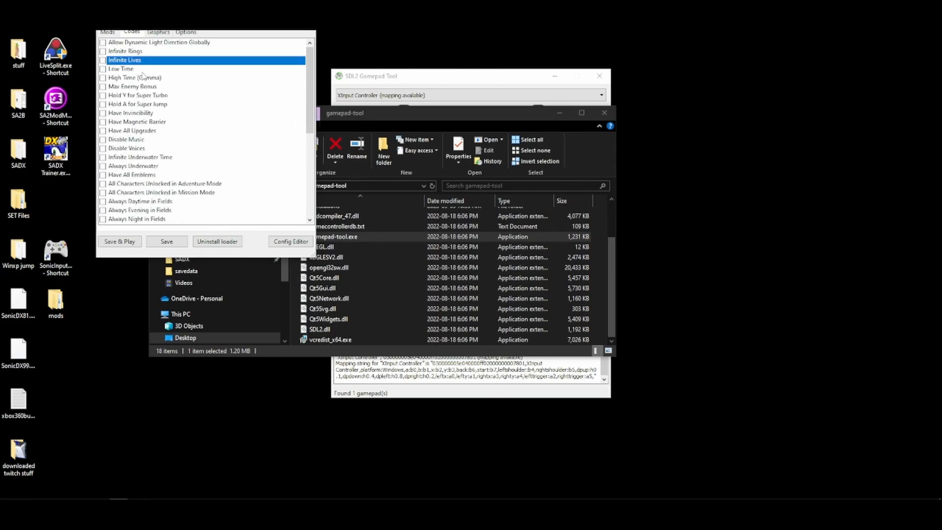
{"action": "scroll", "coordinate": [143, 74], "scroll_direction": "down", "scroll_amount": 2}
{"action": "scroll", "coordinate": [143, 74], "scroll_direction": "down", "scroll_amount": 4}
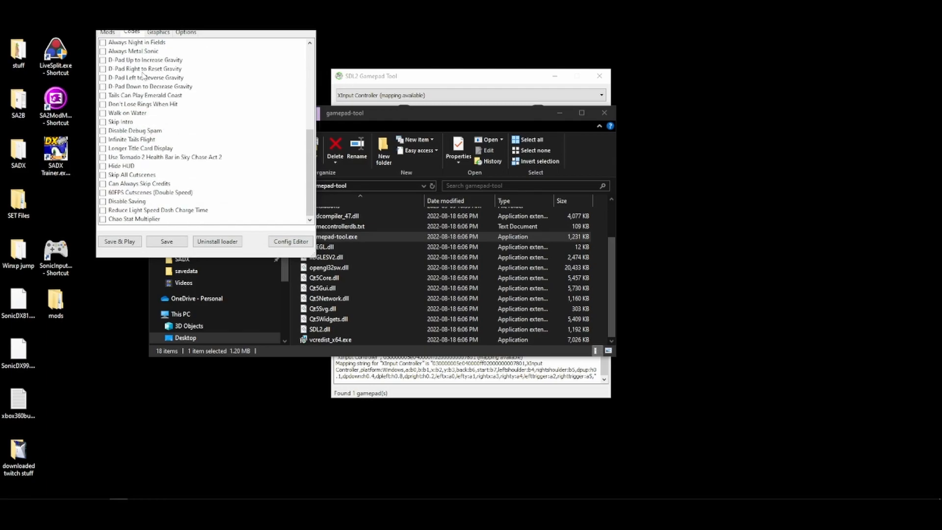
{"action": "scroll", "coordinate": [136, 122], "scroll_direction": "up", "scroll_amount": 6}
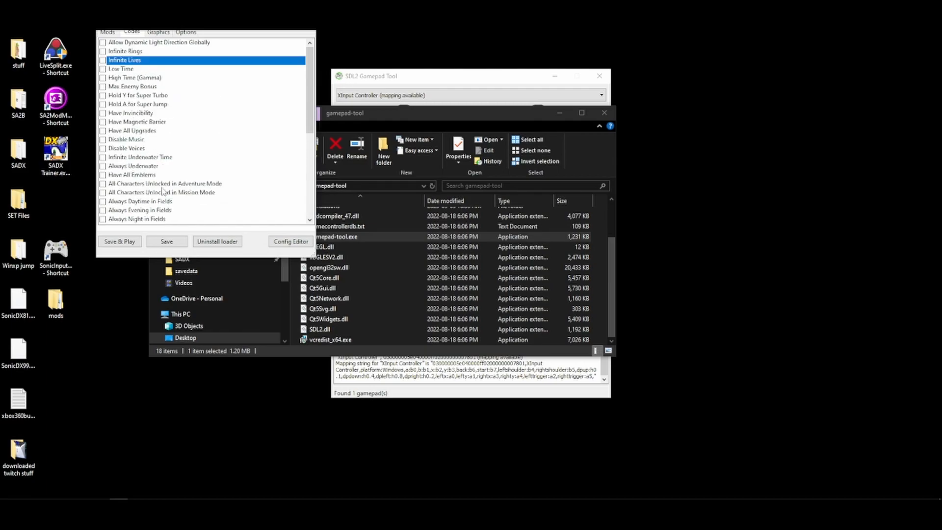
{"action": "scroll", "coordinate": [156, 155], "scroll_direction": "down", "scroll_amount": 7}
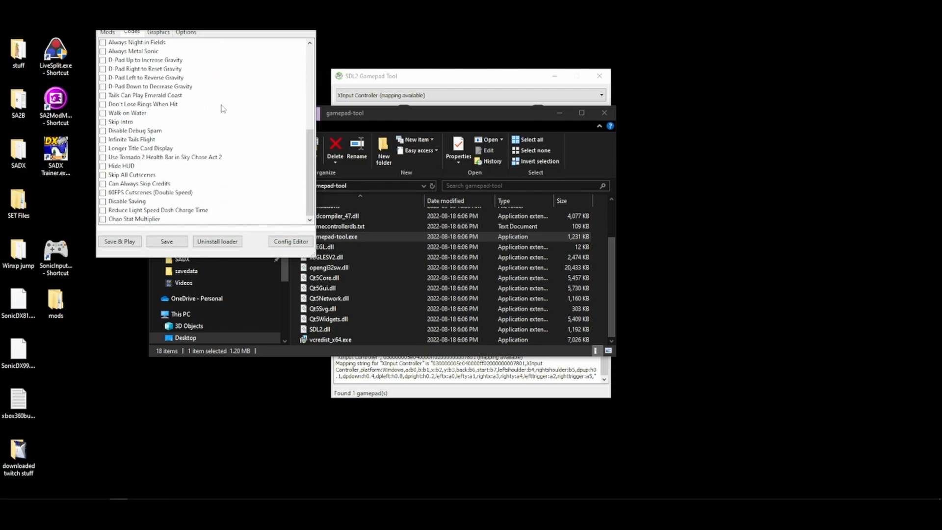
{"action": "scroll", "coordinate": [223, 109], "scroll_direction": "up", "scroll_amount": 7}
{"action": "scroll", "coordinate": [223, 109], "scroll_direction": "down", "scroll_amount": 7}
{"action": "scroll", "coordinate": [223, 109], "scroll_direction": "up", "scroll_amount": 7}
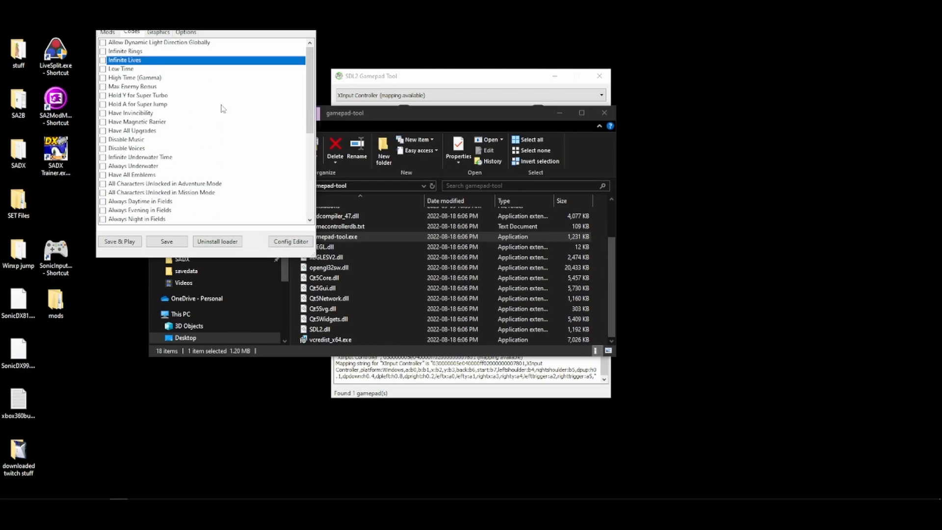
{"action": "scroll", "coordinate": [166, 91], "scroll_direction": "down", "scroll_amount": 7}
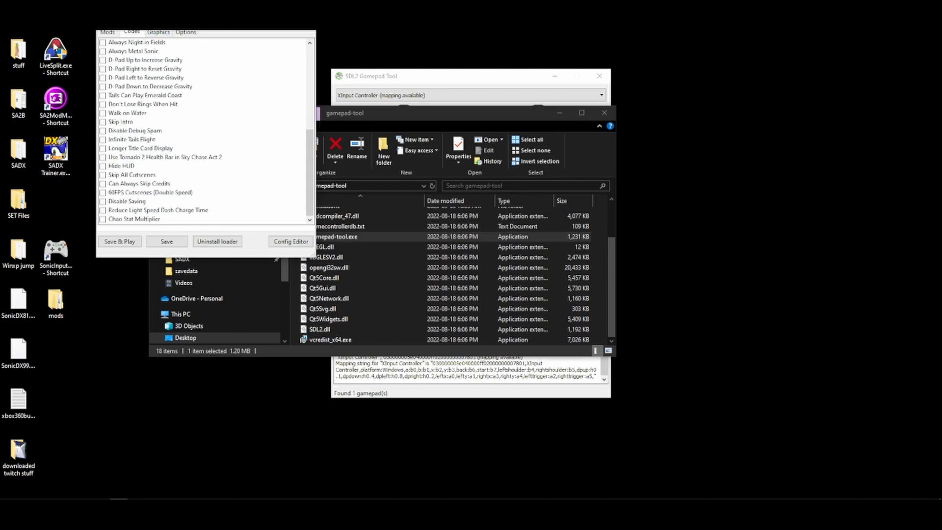
{"action": "left_click", "coordinate": [168, 32]}
{"action": "left_click", "coordinate": [127, 33]}
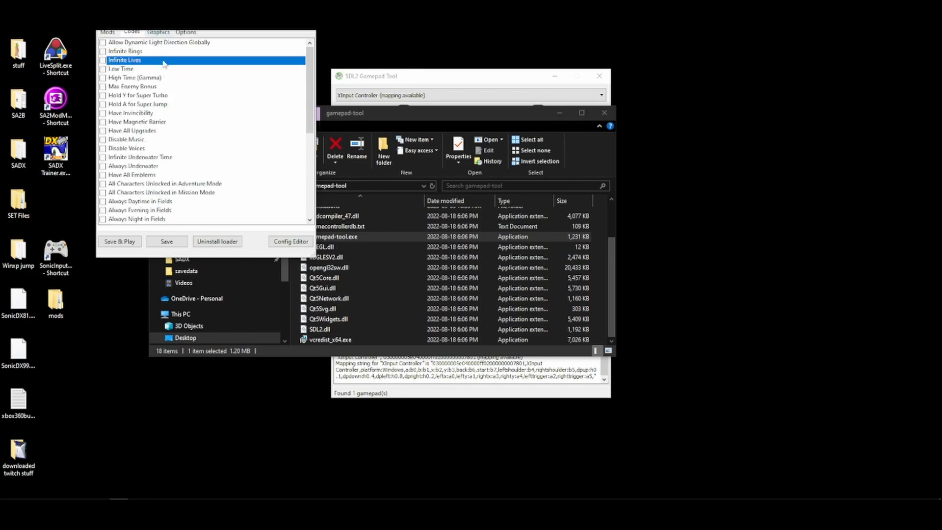
Step: Set the game's resolution to 640x480 in the mod manager's graphics settings
{"action": "left_click", "coordinate": [163, 33]}
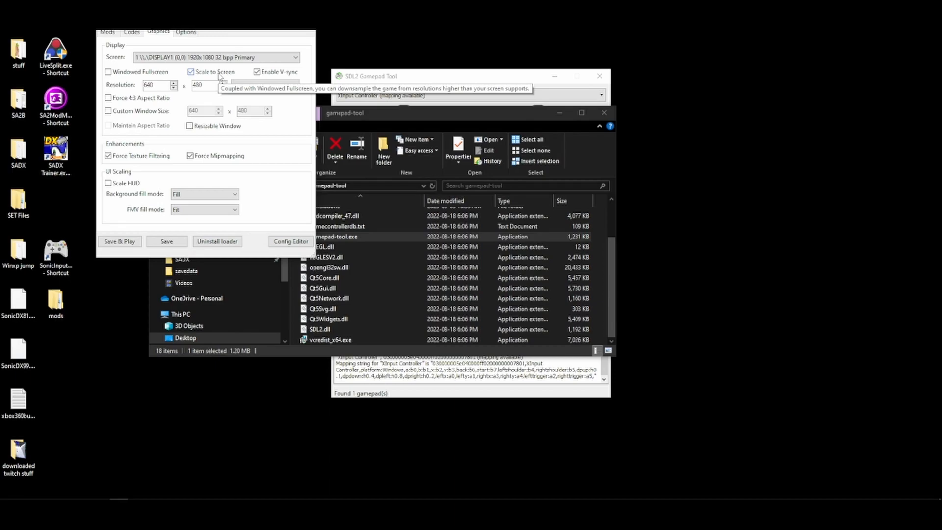
{"action": "left_click", "coordinate": [255, 85]}
{"action": "left_click", "coordinate": [212, 101]}
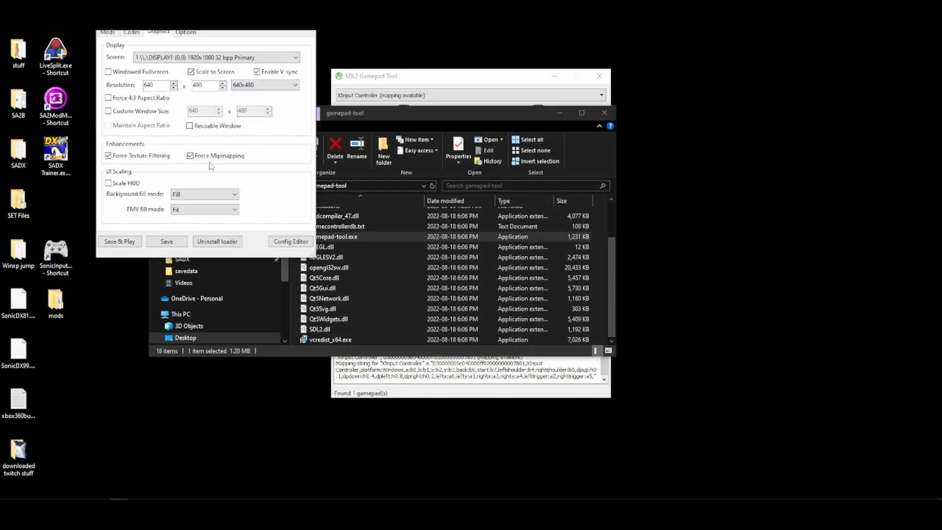
{"action": "left_click", "coordinate": [237, 86]}
{"action": "left_click", "coordinate": [239, 94]}
Step: Set the background and FMV fill modes to Stretch [Default] and save the settings
{"action": "left_click", "coordinate": [230, 193]}
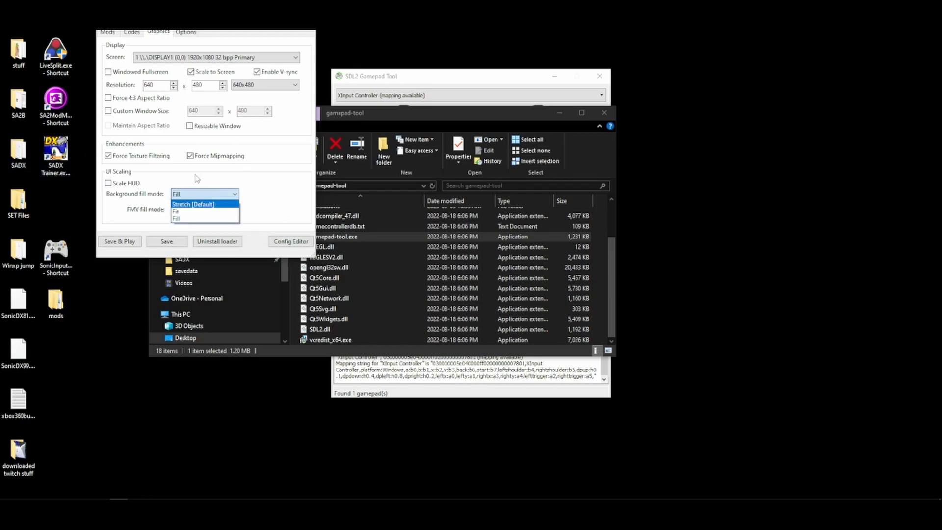
{"action": "left_click", "coordinate": [185, 204]}
{"action": "left_click", "coordinate": [186, 209]}
{"action": "left_click", "coordinate": [185, 220]}
{"action": "left_click", "coordinate": [184, 239]}
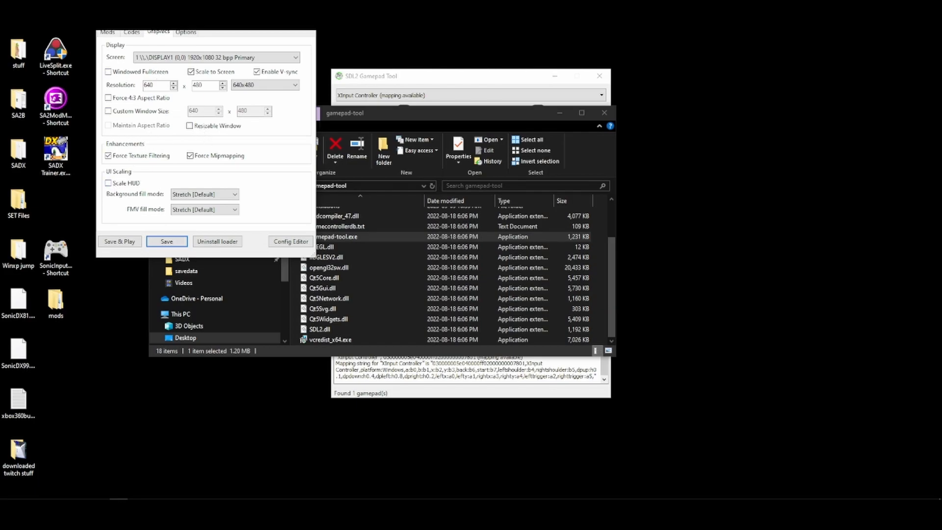
Step: Review the Disable CD Check and Pause When Inactive options and save the mod manager settings
{"action": "left_click", "coordinate": [186, 32]}
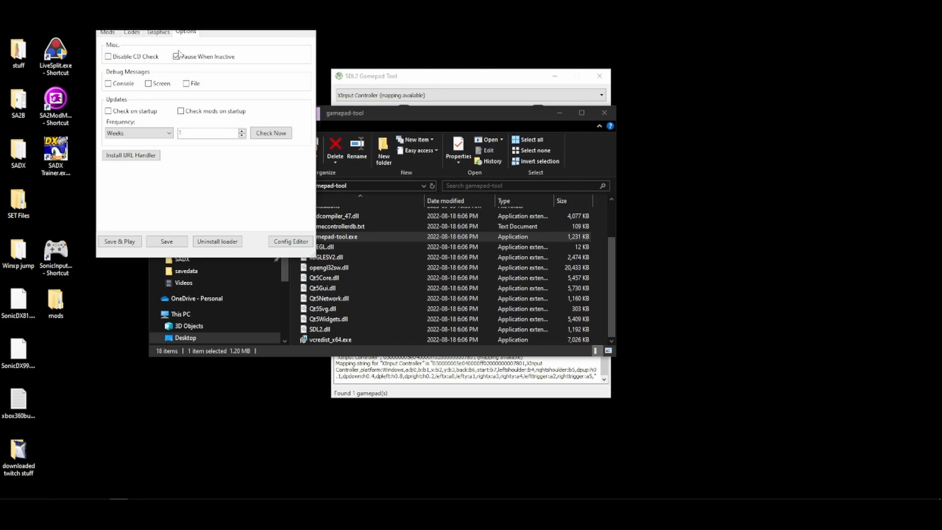
{"action": "left_click", "coordinate": [135, 55]}
{"action": "left_click", "coordinate": [46, 506]}
{"action": "left_click", "coordinate": [46, 506]}
{"action": "left_click", "coordinate": [218, 58]}
{"action": "left_click", "coordinate": [167, 241]}
Step: Save the mod setup, launch the game and start an adventure with Sonic the Hedgehog
{"action": "left_click", "coordinate": [108, 32]}
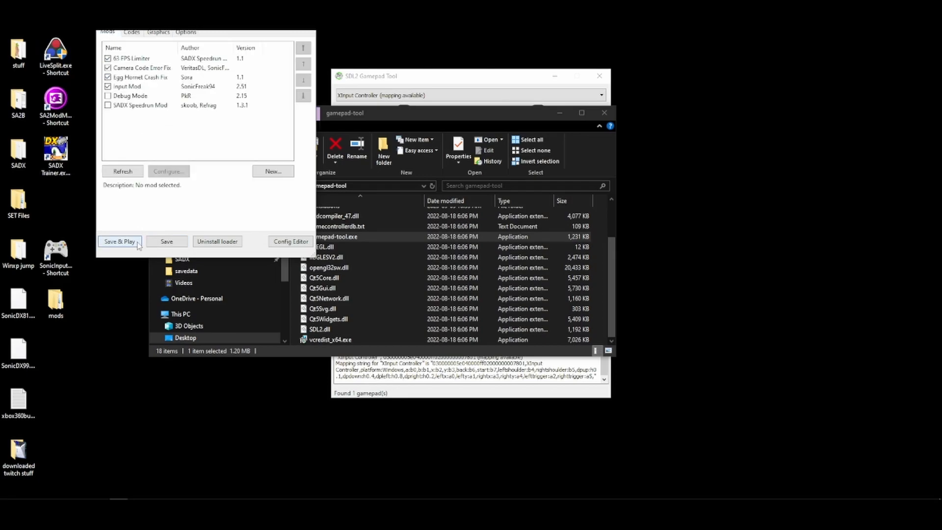
{"action": "left_click", "coordinate": [119, 241]}
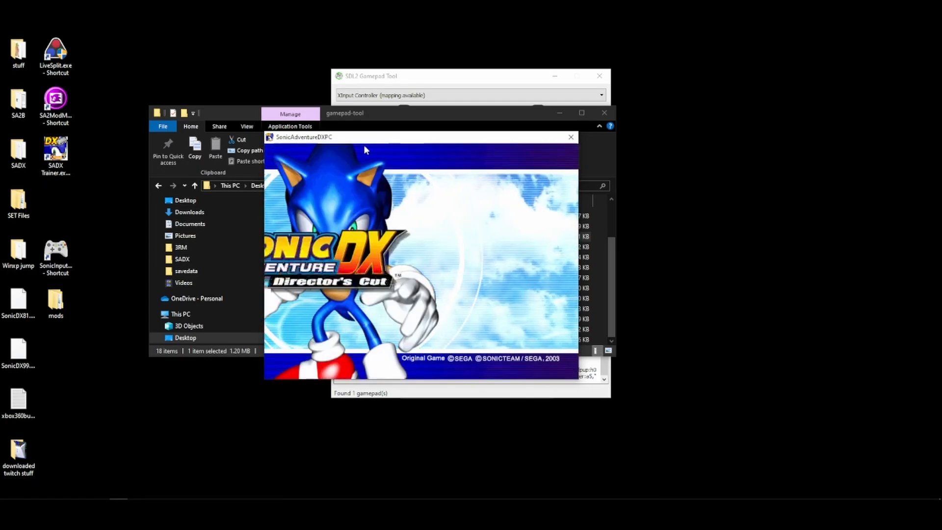
{"action": "key", "text": "Return"}
{"action": "key", "text": "Return"}
{"action": "key", "text": "Return"}
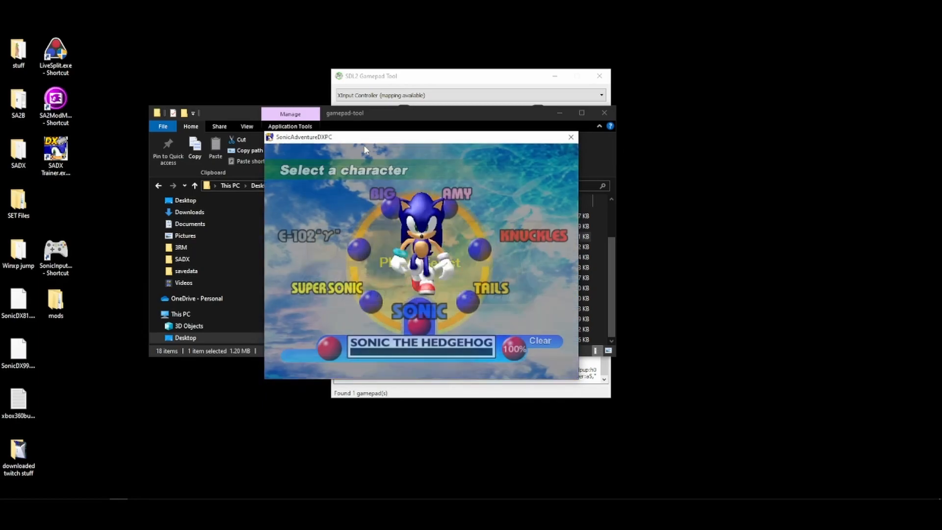
{"action": "key", "text": "Return"}
{"action": "key", "text": "Return"}
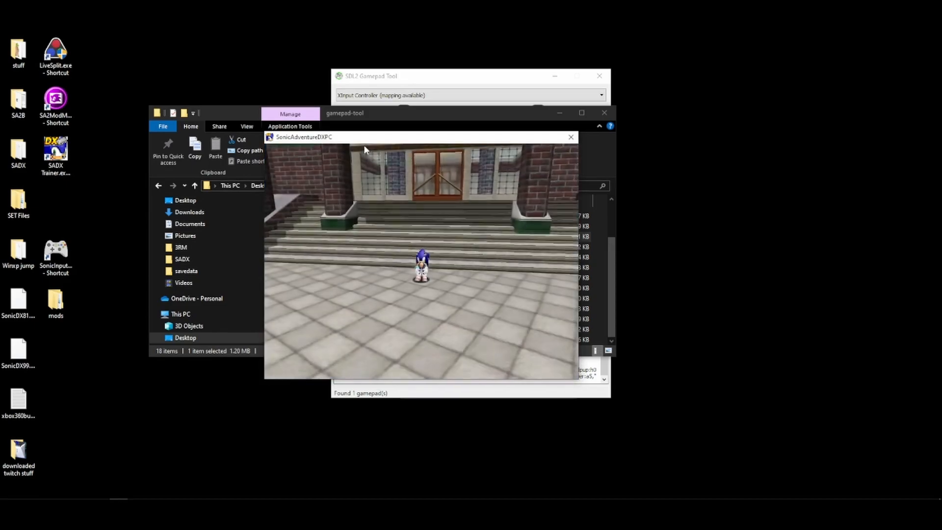
Step: Pause the adventure, highlight Set up pad, and close the game
{"action": "key", "text": "Return"}
{"action": "key", "text": "Down"}
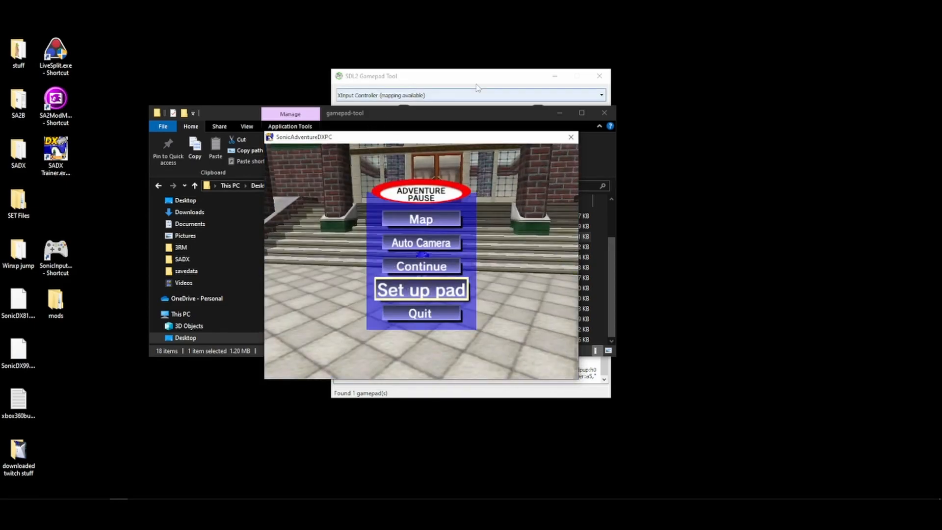
{"action": "left_click", "coordinate": [571, 137]}
Step: Open the sounddata folder inside SONICADVENTUREDX's system folder and select the voice_jp folder
{"action": "scroll", "coordinate": [378, 239], "scroll_direction": "up", "scroll_amount": 2}
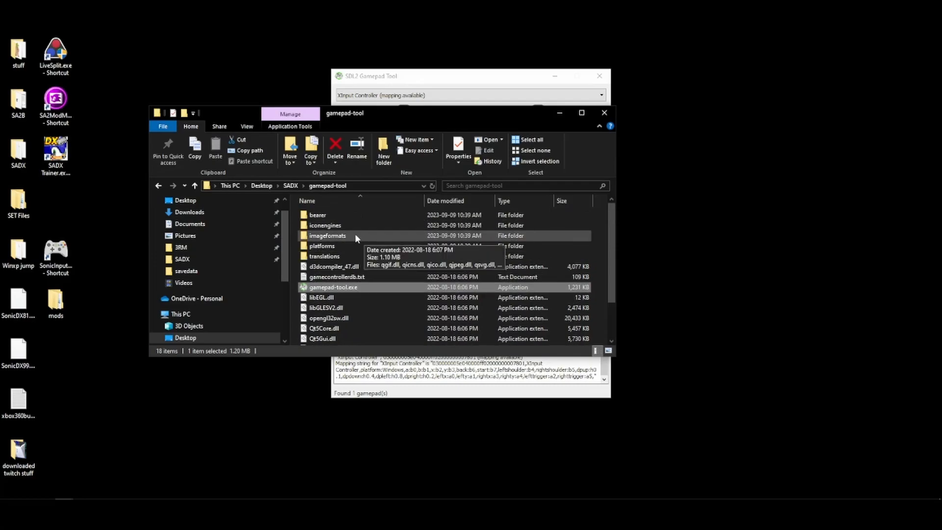
{"action": "left_click", "coordinate": [292, 185]}
{"action": "scroll", "coordinate": [351, 255], "scroll_direction": "down", "scroll_amount": 3}
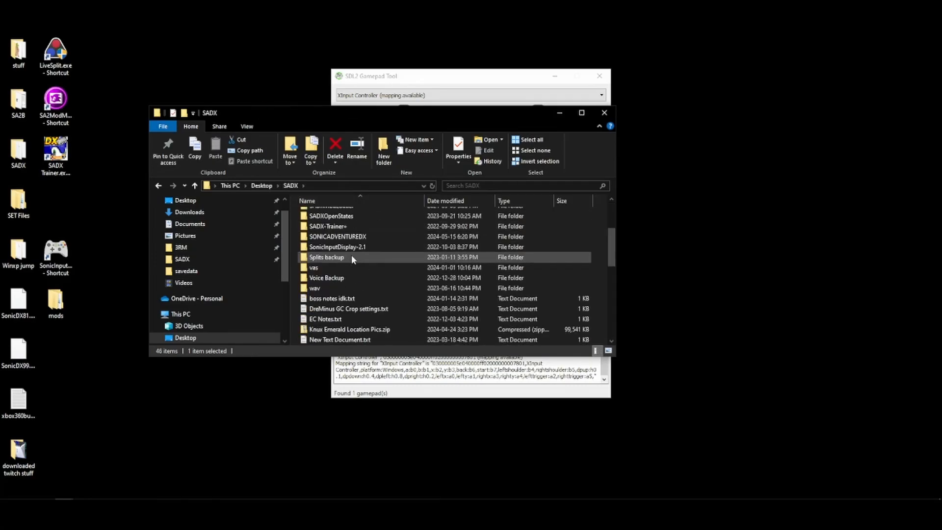
{"action": "double_click", "coordinate": [350, 237]}
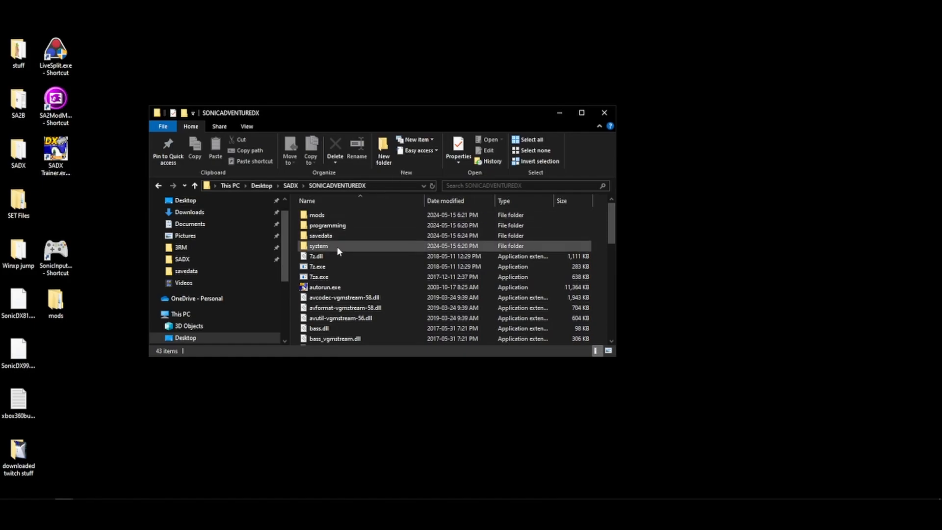
{"action": "double_click", "coordinate": [337, 246]}
{"action": "double_click", "coordinate": [337, 218]}
{"action": "left_click", "coordinate": [361, 237]}
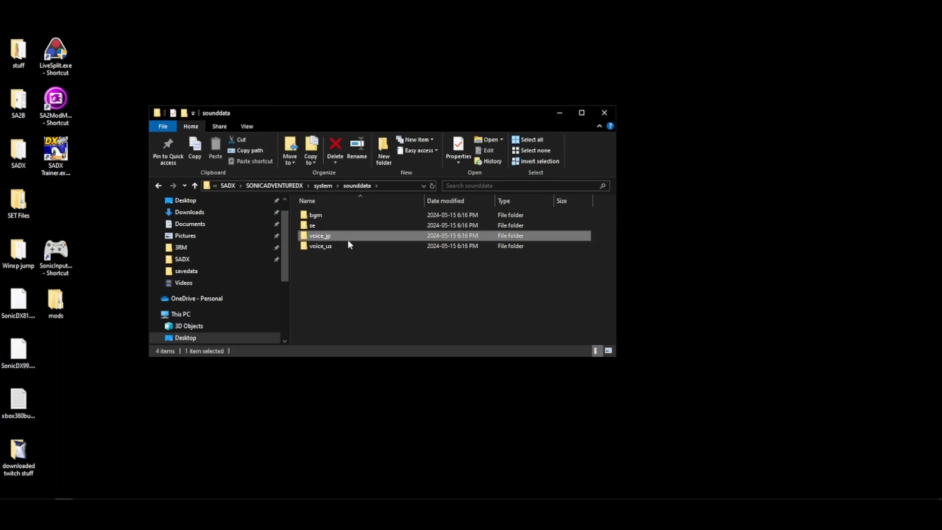
Step: Rename the voice_us folder in sounddata as voice_us5y73825238
{"action": "right_click", "coordinate": [347, 239]}
{"action": "left_click", "coordinate": [367, 278]}
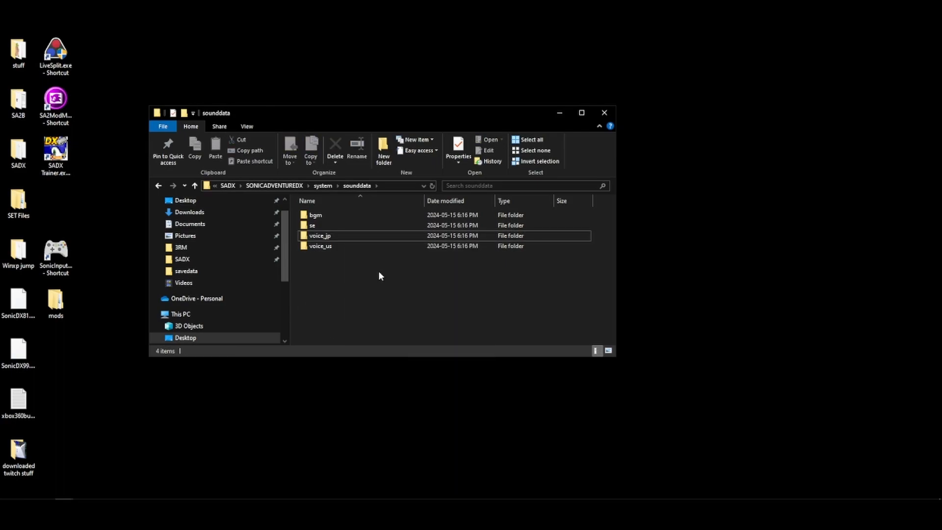
{"action": "right_click", "coordinate": [353, 248]}
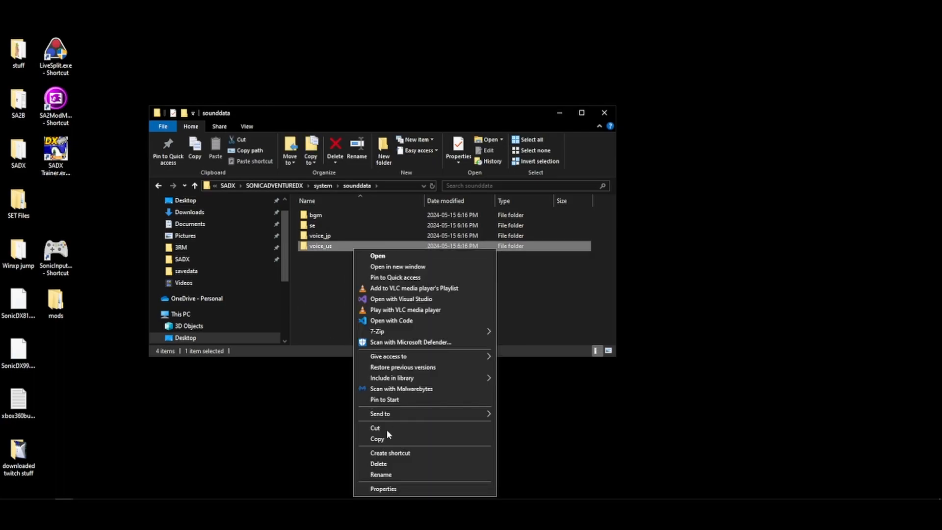
{"action": "left_click", "coordinate": [392, 474]}
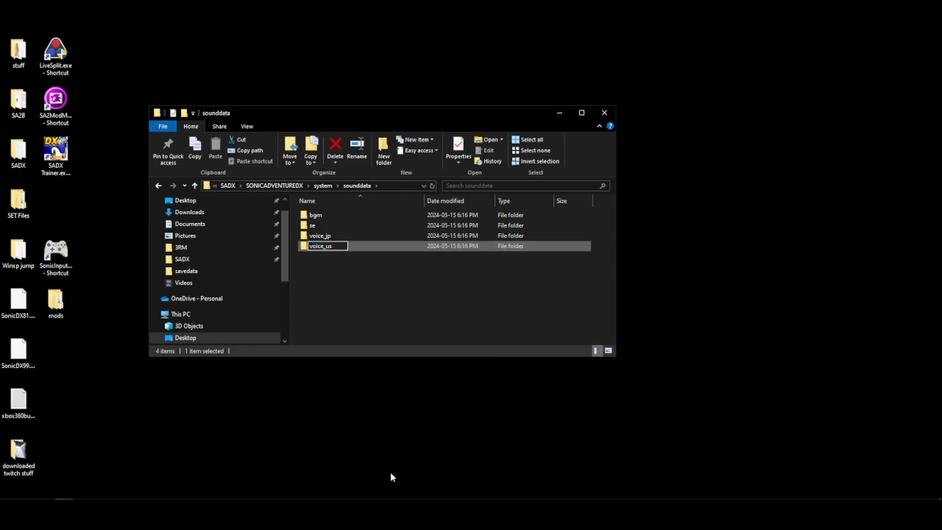
{"action": "type", "text": "5y73825238"}
{"action": "key", "text": "Return"}
Step: Rename the voice_jp folder in sounddata as voice_jpguihg7d8sgds
{"action": "right_click", "coordinate": [348, 237]}
{"action": "left_click", "coordinate": [327, 236]}
{"action": "right_click", "coordinate": [328, 237]}
{"action": "left_click", "coordinate": [381, 461]}
{"action": "key", "text": "End"}
{"action": "type", "text": "guihg7d8sgds"}
{"action": "key", "text": "Return"}
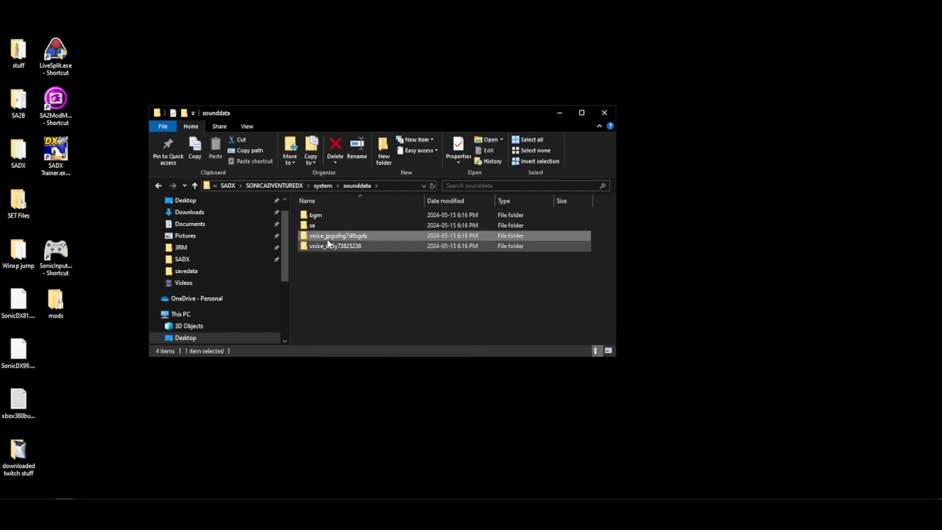
{"action": "left_click", "coordinate": [336, 291]}
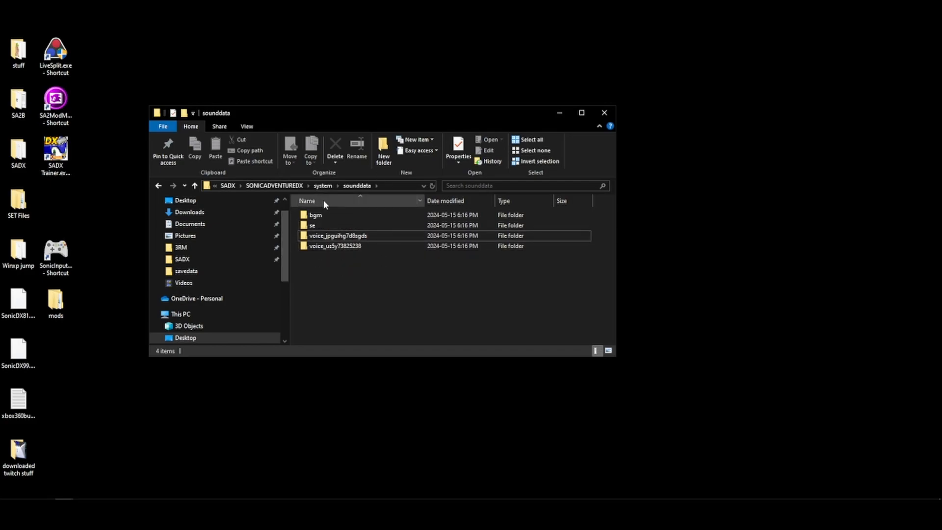
Step: Run SADXModManager.exe from the SONICADVENTUREDX folder, save the mod setup, launch the game, and reposition its window
{"action": "left_click", "coordinate": [267, 190]}
{"action": "scroll", "coordinate": [337, 275], "scroll_direction": "down", "scroll_amount": 10}
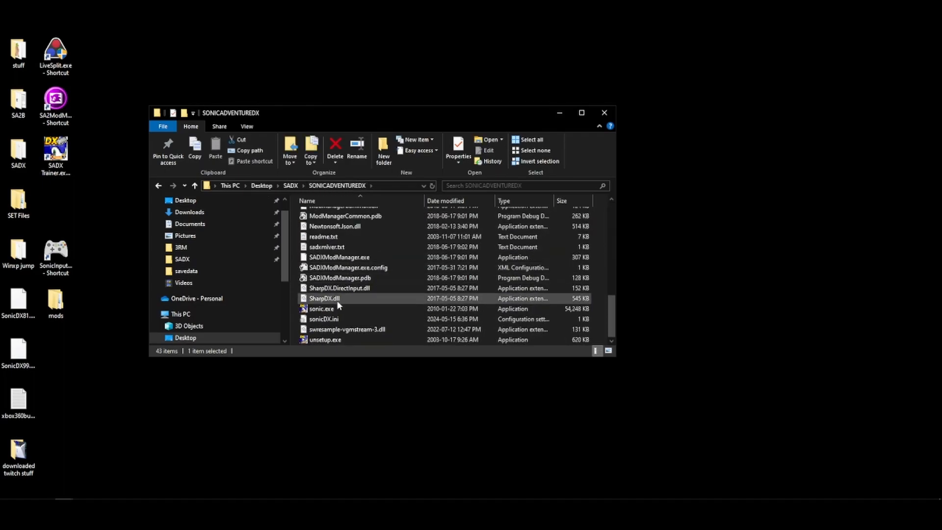
{"action": "scroll", "coordinate": [336, 300], "scroll_direction": "up", "scroll_amount": 4}
{"action": "scroll", "coordinate": [334, 301], "scroll_direction": "up", "scroll_amount": 3}
{"action": "scroll", "coordinate": [335, 297], "scroll_direction": "down", "scroll_amount": 7}
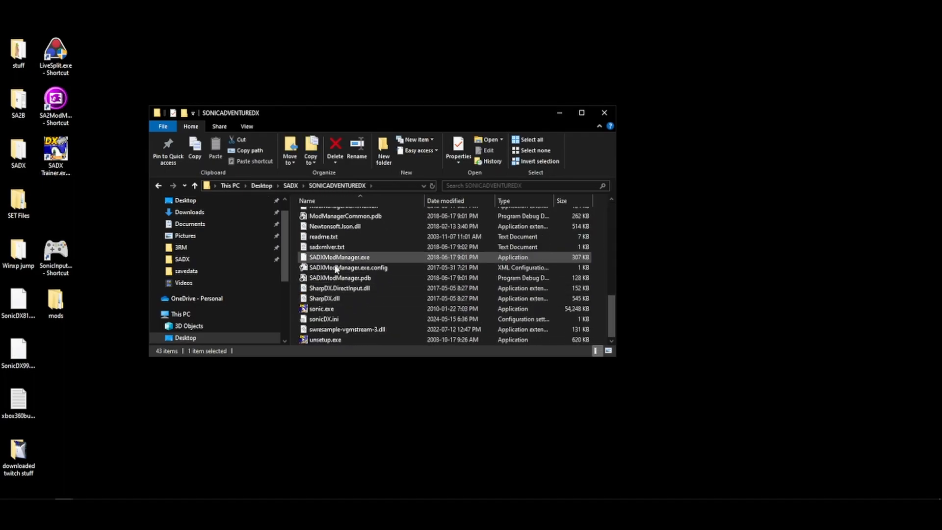
{"action": "double_click", "coordinate": [337, 258]}
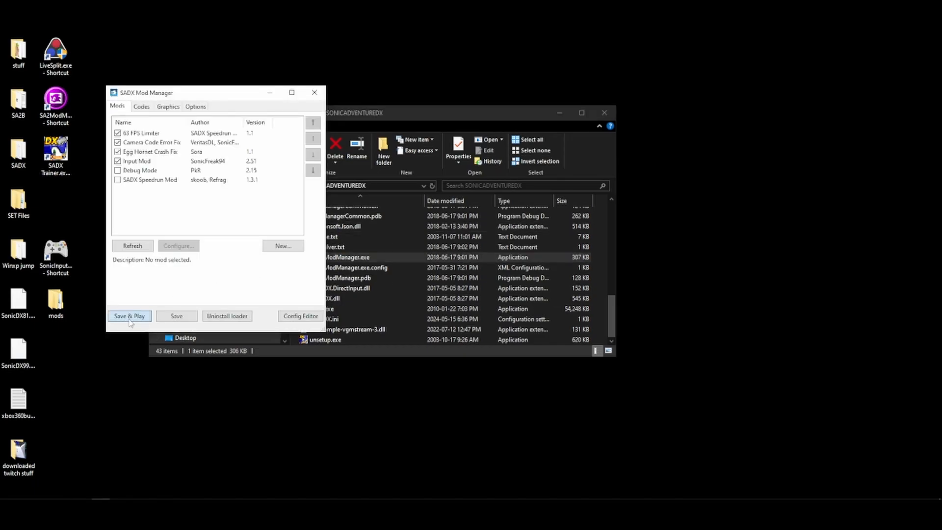
{"action": "left_click", "coordinate": [131, 316]}
{"action": "left_click_drag", "start_coordinate": [340, 137], "coordinate": [278, 50]}
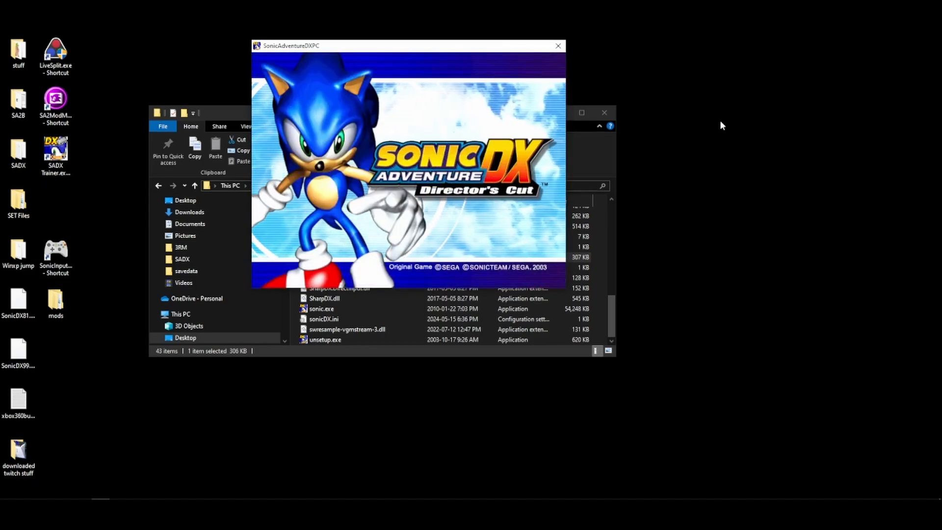
Step: Load the SonicDX 01 save into an adventure, pause it, and highlight Free Camera
{"action": "key", "text": "Return"}
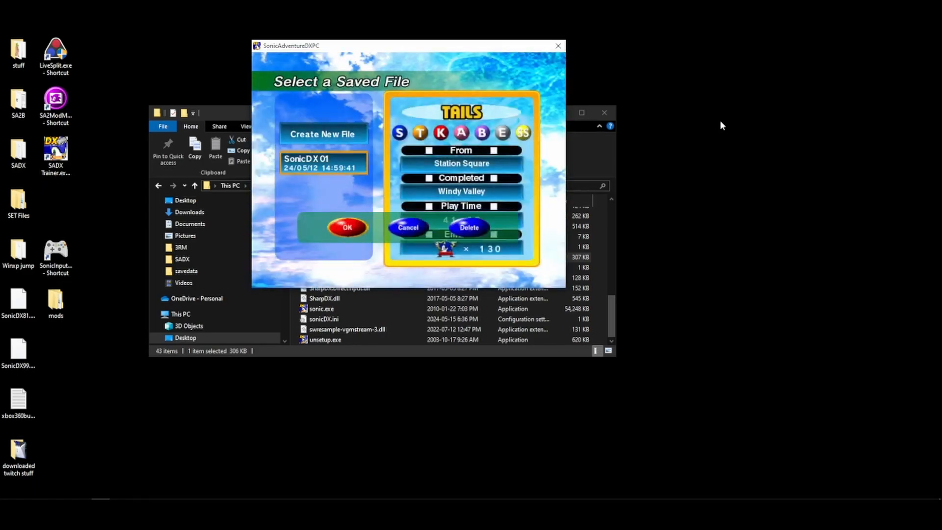
{"action": "key", "text": "Return"}
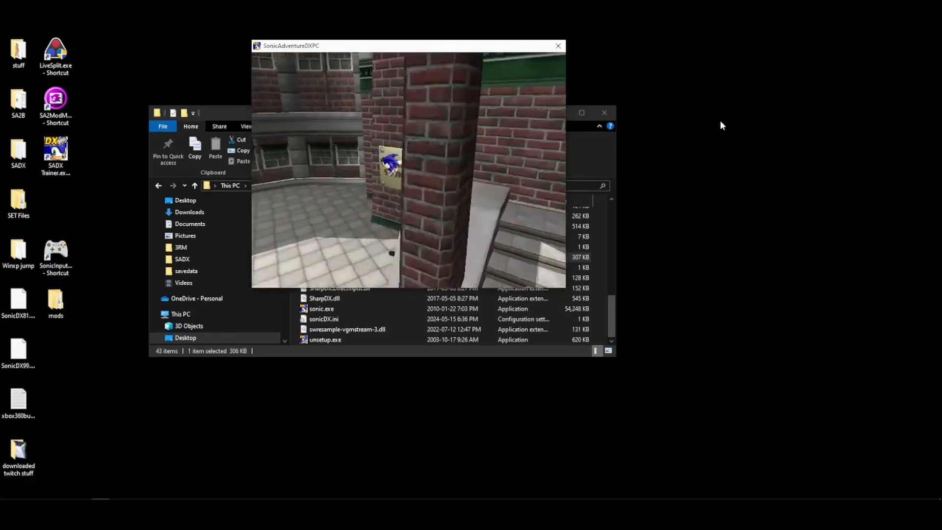
{"action": "key", "text": "Return"}
{"action": "key", "text": "Up"}
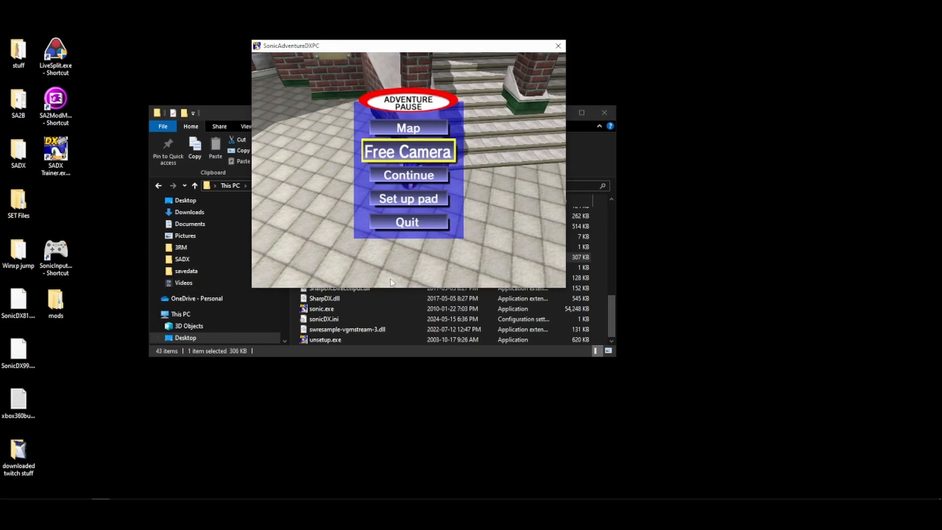
Step: Look through the SONICADVENTUREDX folder's subfolders and program files, and return to the paused game
{"action": "left_click", "coordinate": [305, 355]}
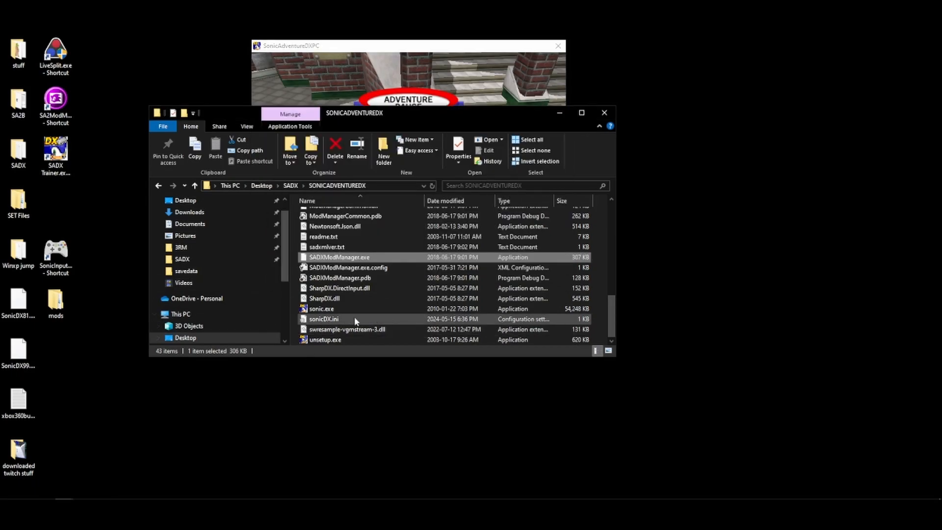
{"action": "left_click", "coordinate": [294, 185]}
{"action": "double_click", "coordinate": [442, 328]}
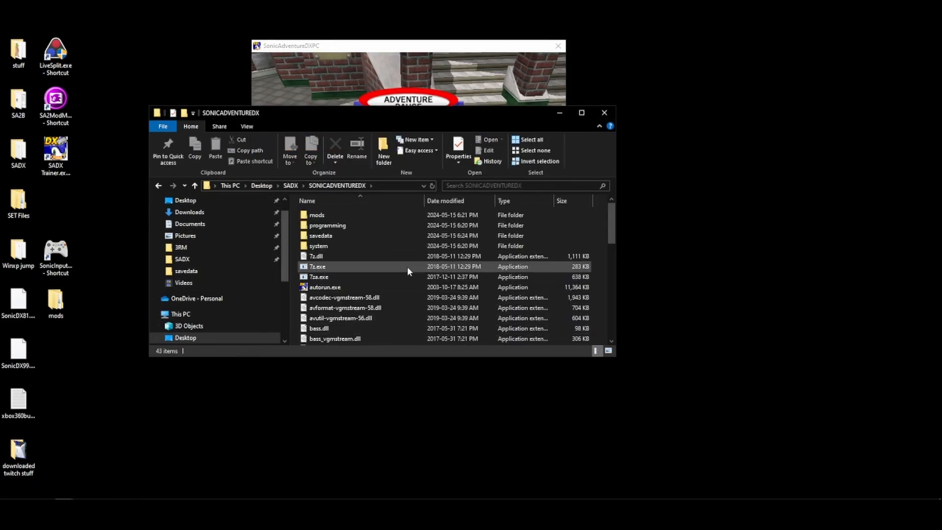
{"action": "scroll", "coordinate": [410, 271], "scroll_direction": "down", "scroll_amount": 10}
{"action": "key", "text": "alt+Tab"}
{"action": "left_click", "coordinate": [47, 511]}
{"action": "left_click", "coordinate": [557, 113]}
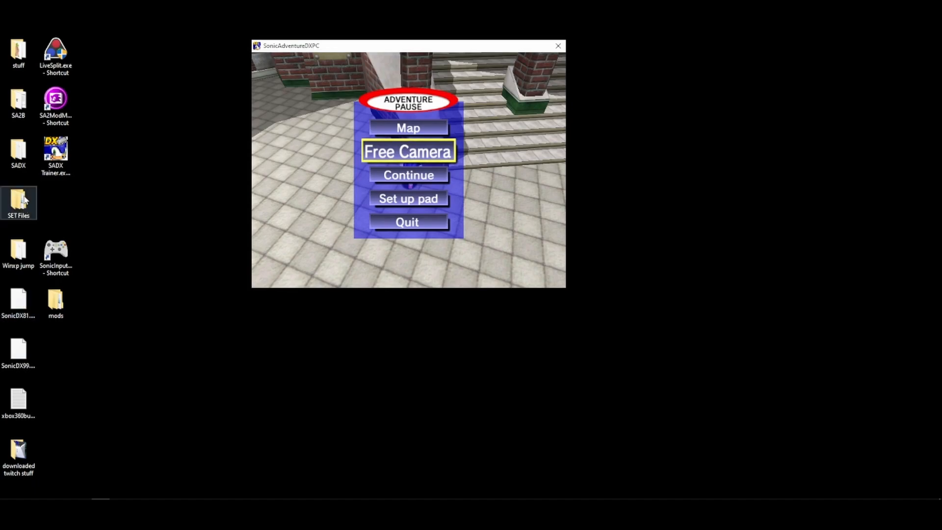
{"action": "mouse_move", "coordinate": [100, 514]}
{"action": "left_click", "coordinate": [39, 462]}
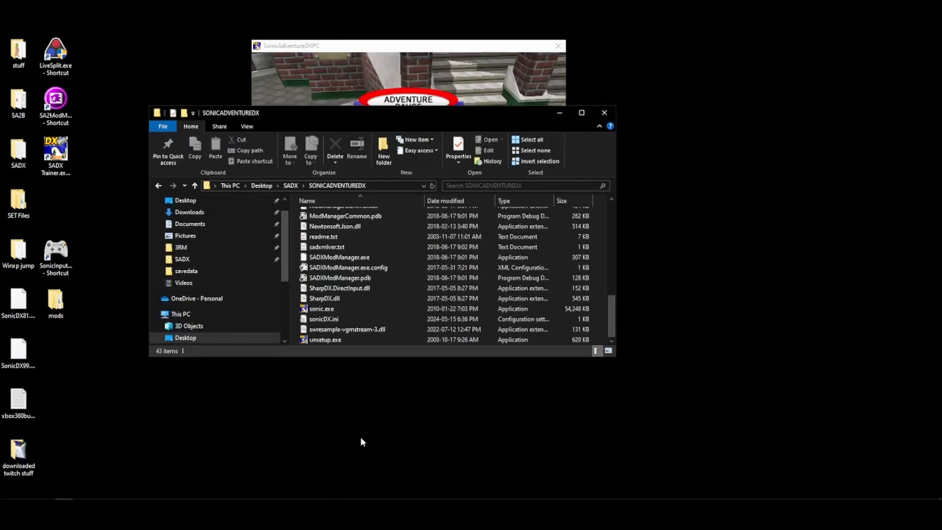
{"action": "scroll", "coordinate": [355, 338], "scroll_direction": "up", "scroll_amount": 10}
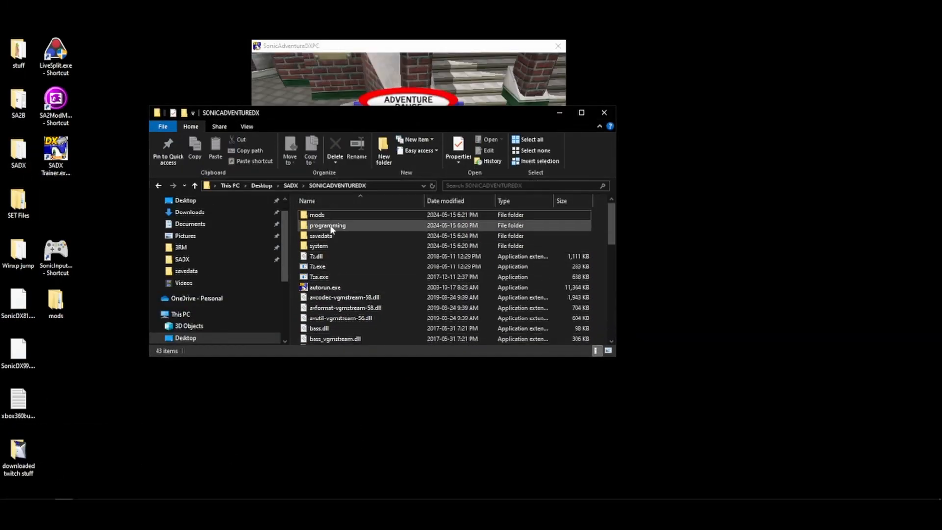
{"action": "scroll", "coordinate": [343, 261], "scroll_direction": "down", "scroll_amount": 10}
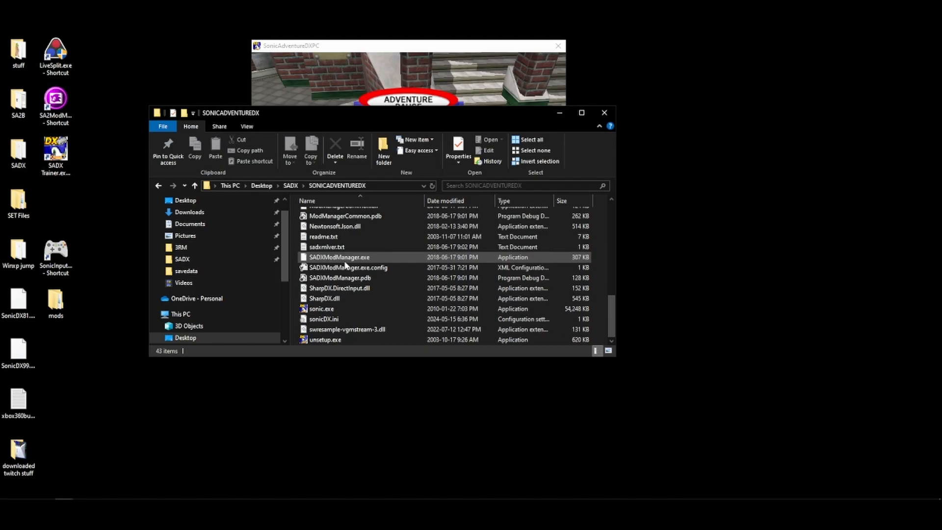
{"action": "scroll", "coordinate": [346, 265], "scroll_direction": "up", "scroll_amount": 10}
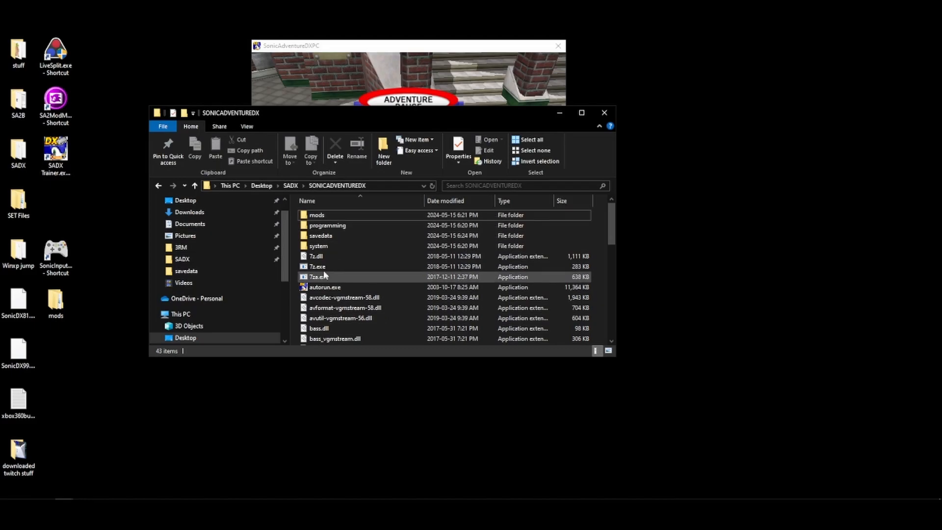
{"action": "left_click", "coordinate": [502, 98]}
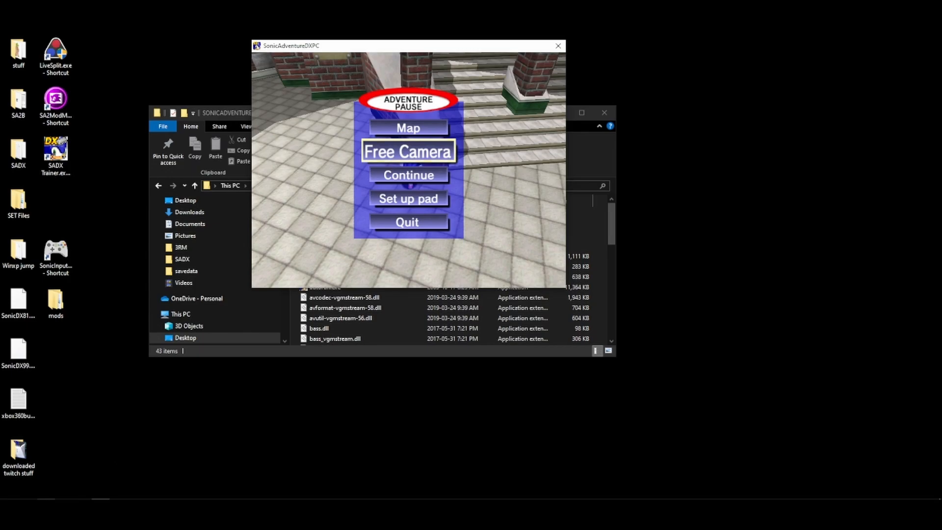
Step: Switch to LiveSplit and review the segment times and additional run info in the Sonic's Story splits editor
{"action": "left_click", "coordinate": [46, 499]}
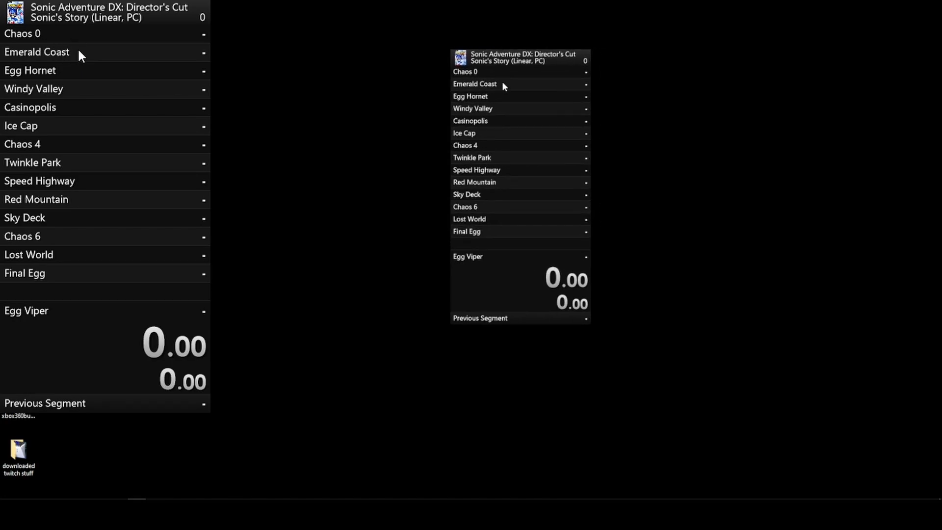
{"action": "right_click", "coordinate": [91, 72]}
{"action": "left_click", "coordinate": [100, 78]}
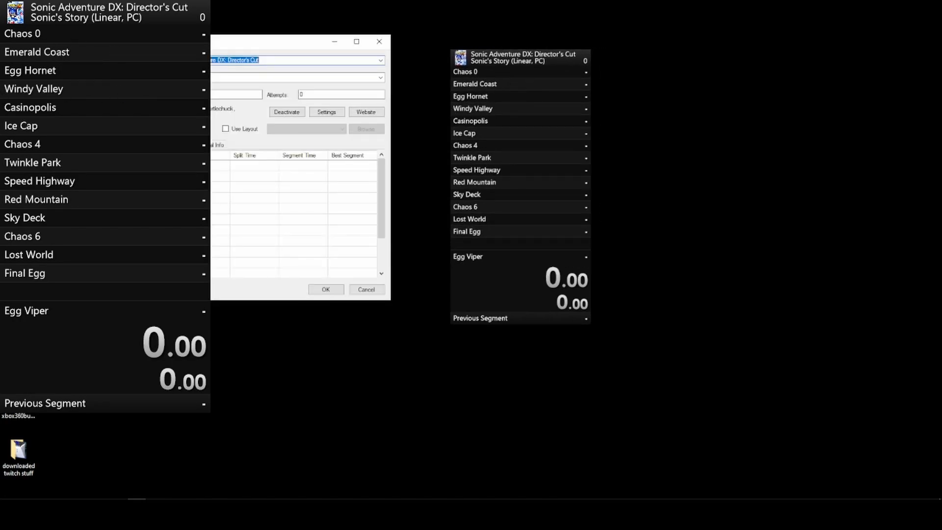
{"action": "left_click", "coordinate": [209, 146]}
{"action": "left_click", "coordinate": [168, 146]}
{"action": "left_click", "coordinate": [210, 145]}
{"action": "left_click", "coordinate": [171, 145]}
{"action": "left_click", "coordinate": [209, 145]}
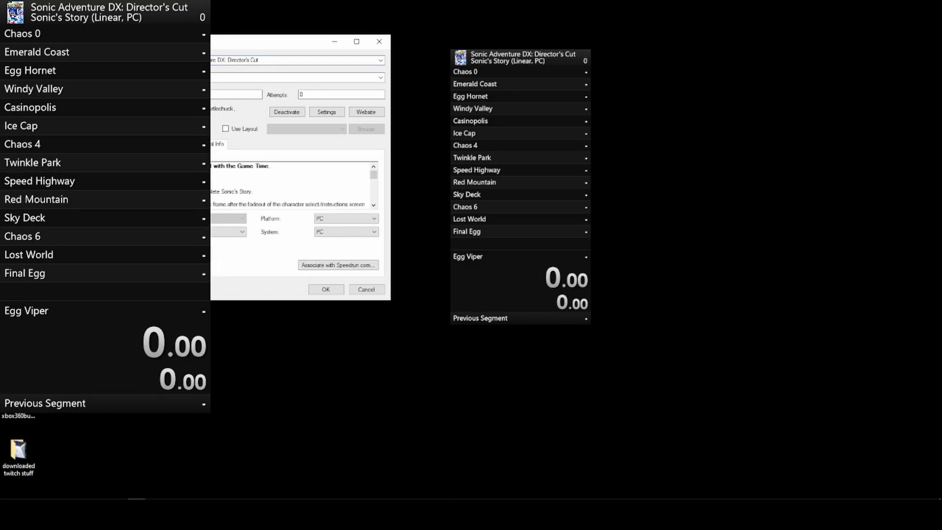
{"action": "left_click", "coordinate": [326, 290]}
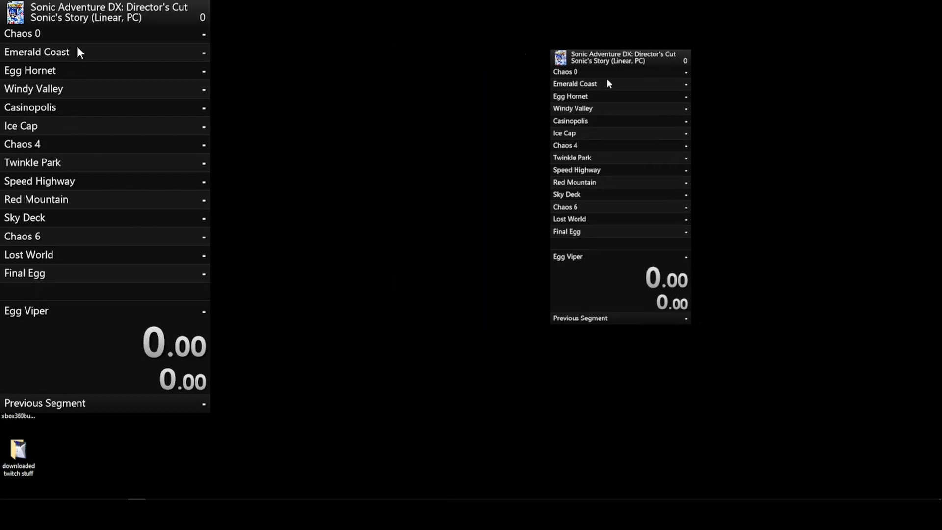
Step: Check the timer's Compare Against options for the comparison and timing method
{"action": "right_click", "coordinate": [692, 82]}
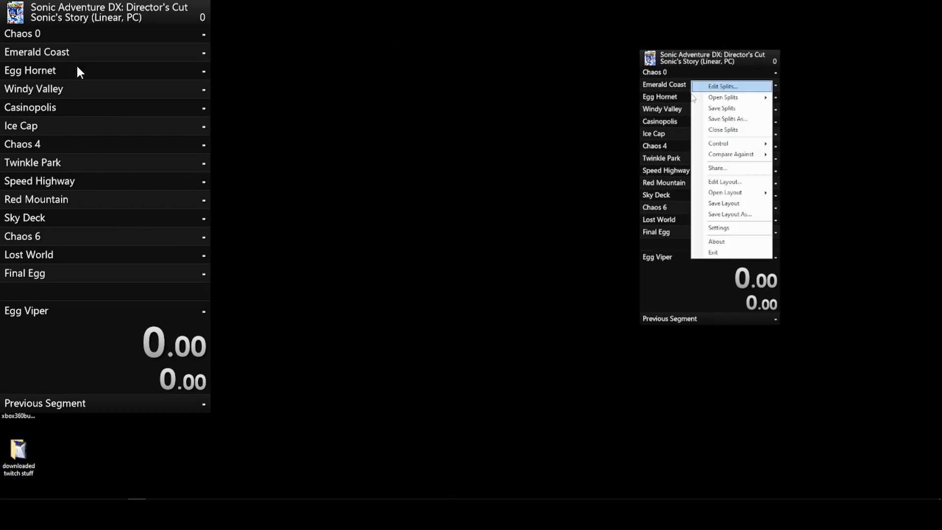
{"action": "mouse_move", "coordinate": [709, 157]}
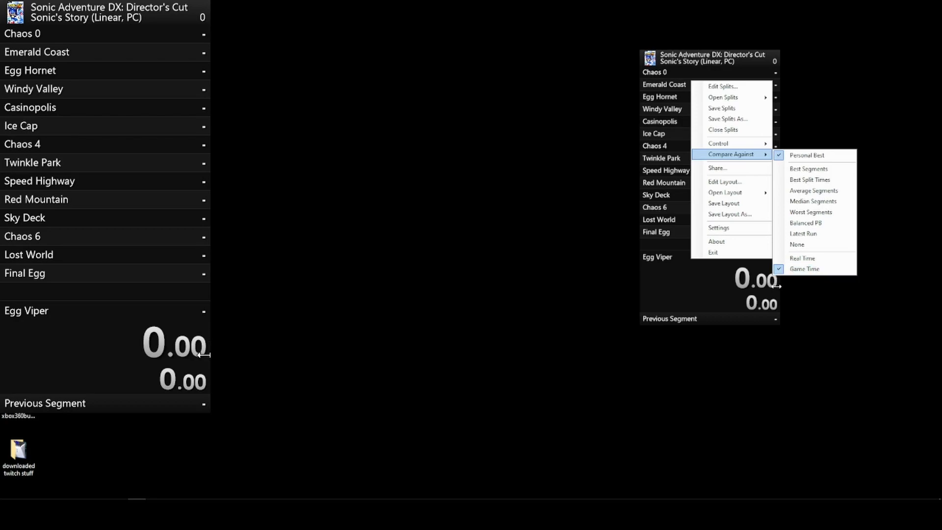
{"action": "left_click", "coordinate": [665, 192]}
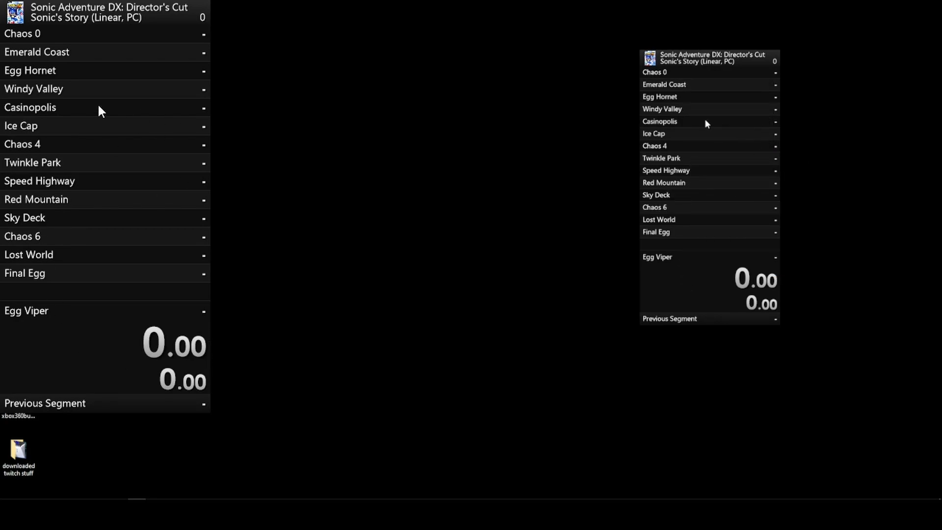
Step: Open the LiveSplit layout editor, review the settings of the layout's components, and close it
{"action": "right_click", "coordinate": [713, 134]}
{"action": "left_click", "coordinate": [668, 121]}
{"action": "right_click", "coordinate": [709, 131]}
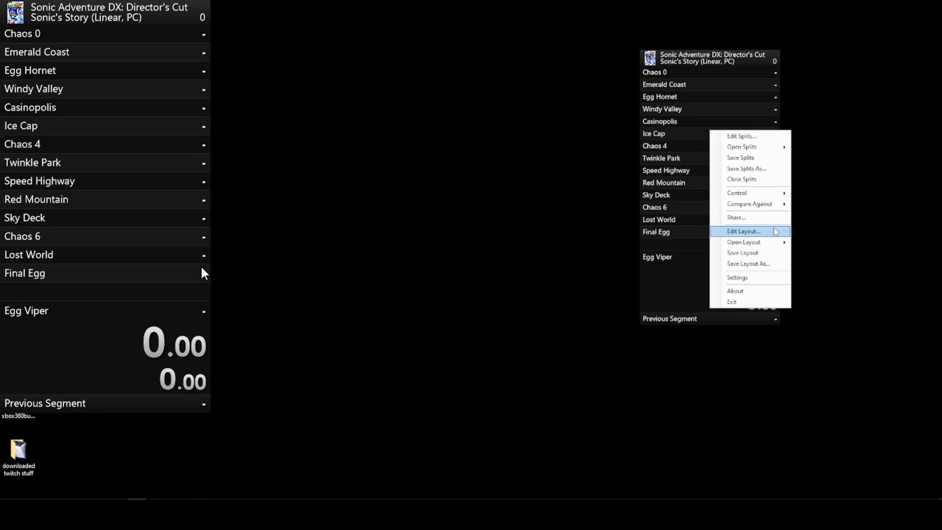
{"action": "left_click", "coordinate": [775, 232]}
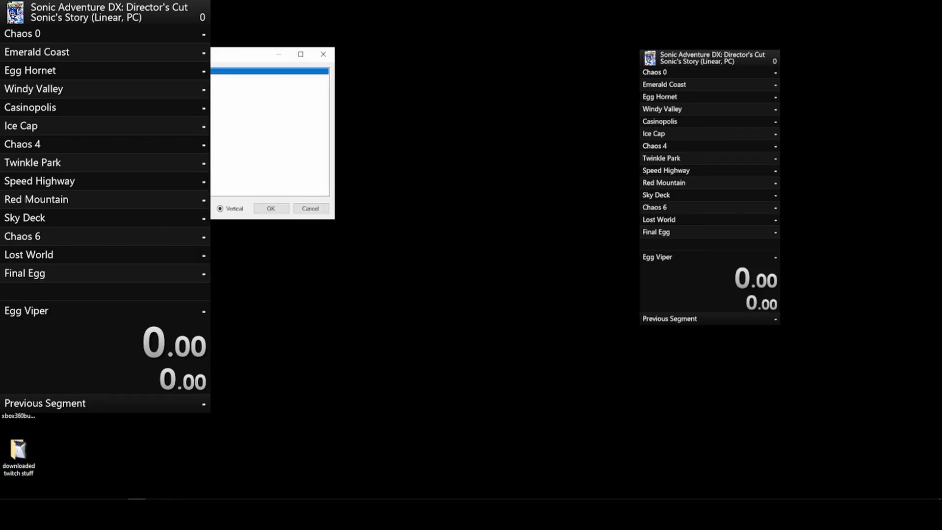
{"action": "left_click", "coordinate": [123, 208]}
{"action": "left_click", "coordinate": [161, 85]}
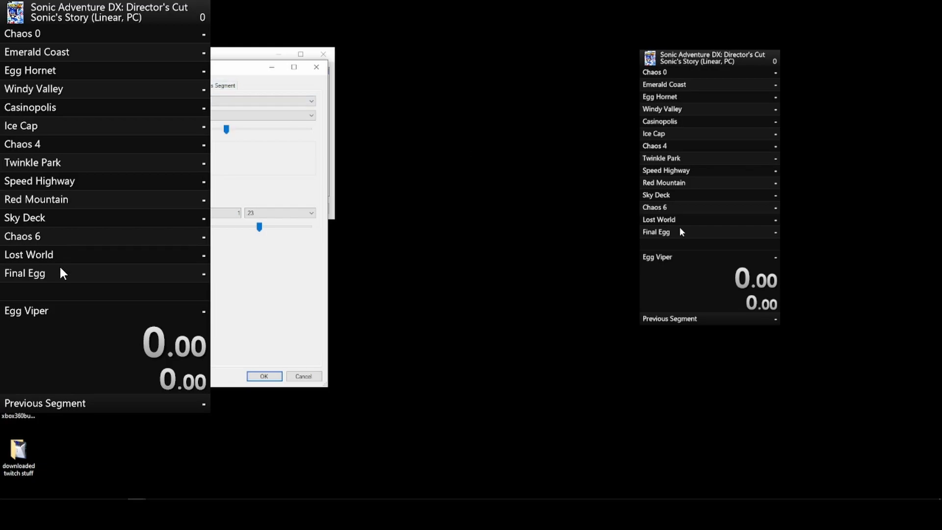
{"action": "left_click", "coordinate": [181, 86]}
{"action": "left_click", "coordinate": [265, 376]}
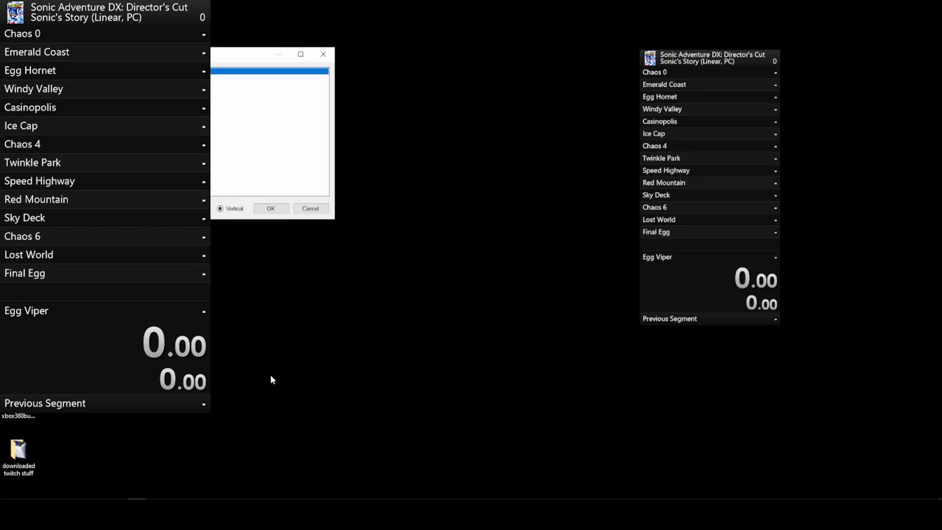
{"action": "left_click", "coordinate": [270, 207]}
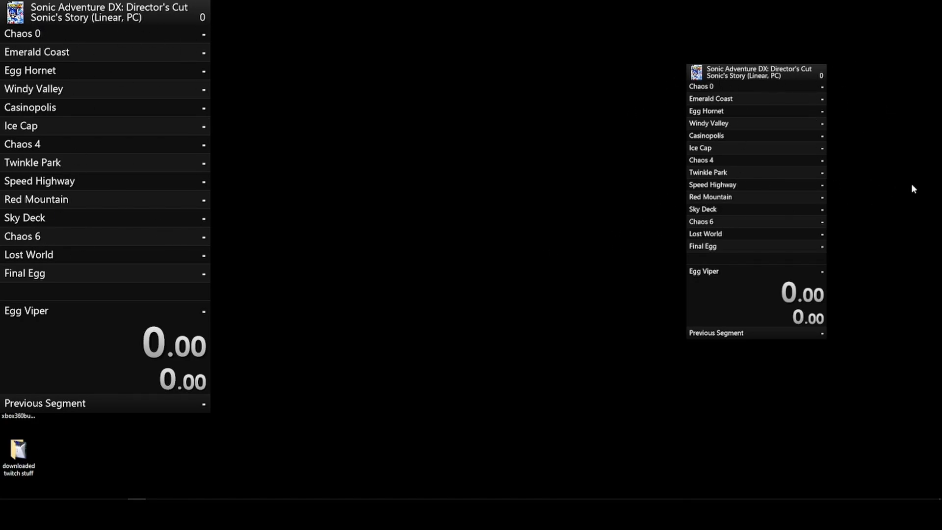
{"action": "right_click", "coordinate": [755, 128]}
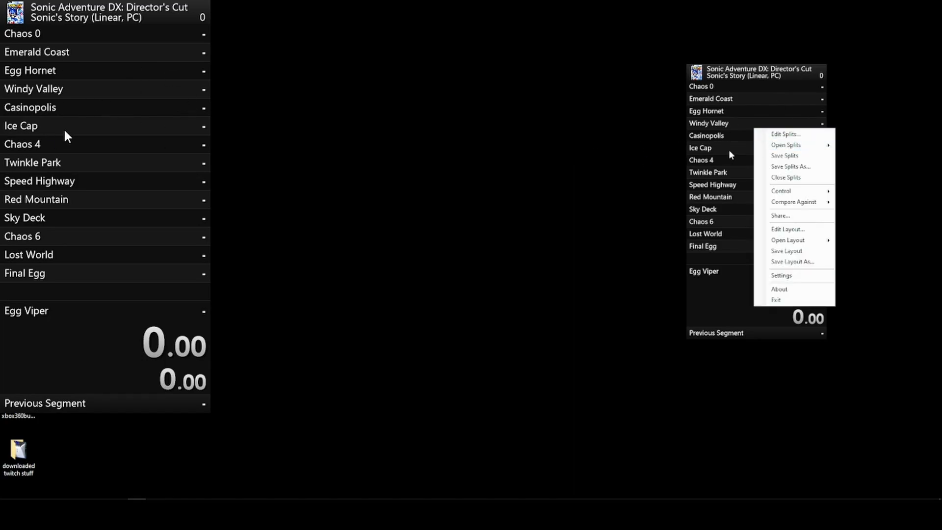
{"action": "left_click", "coordinate": [733, 124]}
{"action": "right_click", "coordinate": [752, 121]}
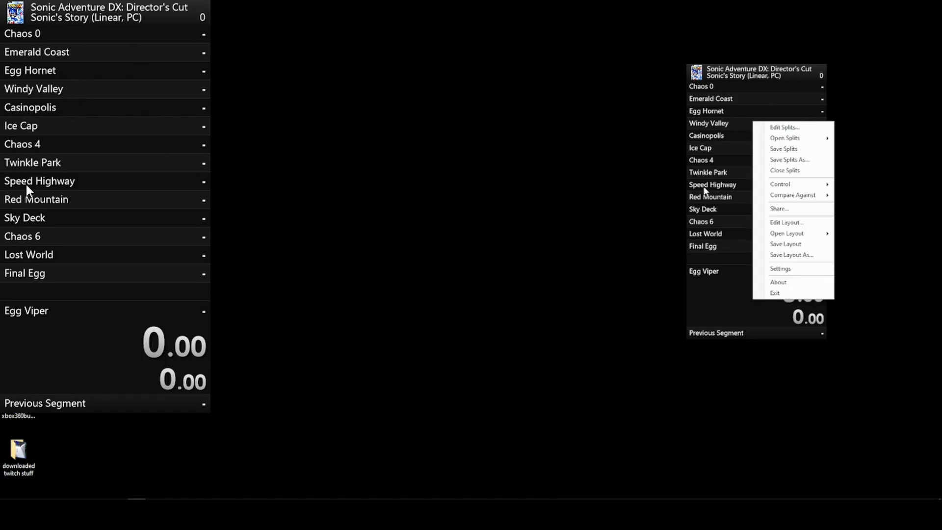
{"action": "left_click", "coordinate": [723, 144]}
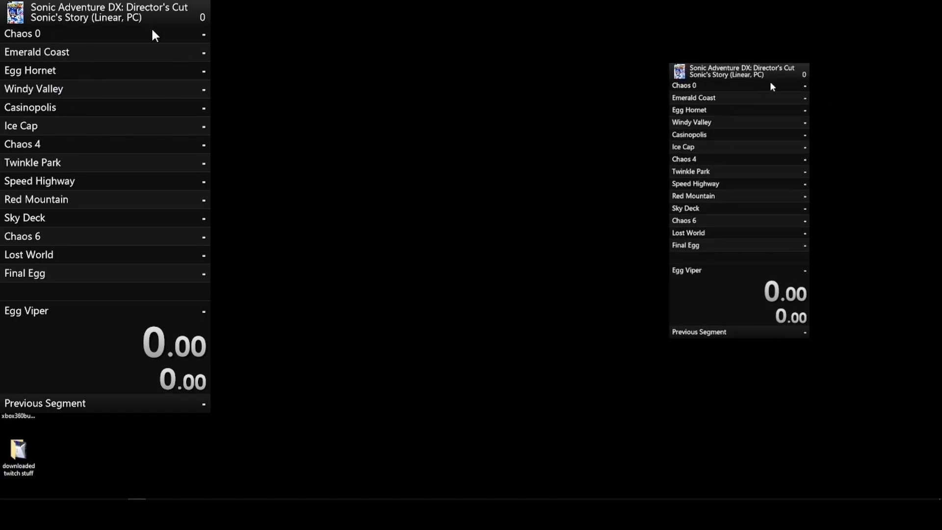
Step: Open the SADX auto splitter settings from the Sonic's Story splits editor
{"action": "right_click", "coordinate": [68, 59]}
{"action": "left_click", "coordinate": [90, 62]}
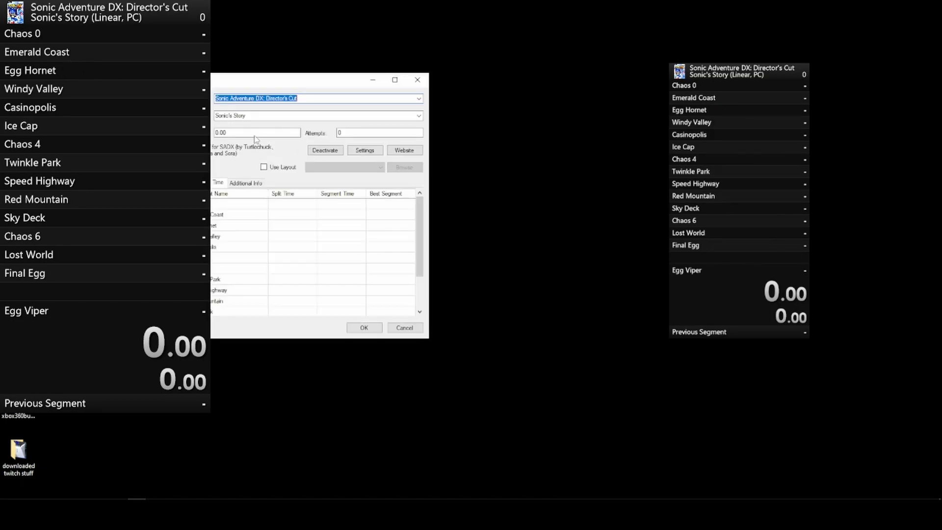
{"action": "left_click", "coordinate": [258, 99]}
{"action": "left_click", "coordinate": [366, 150]}
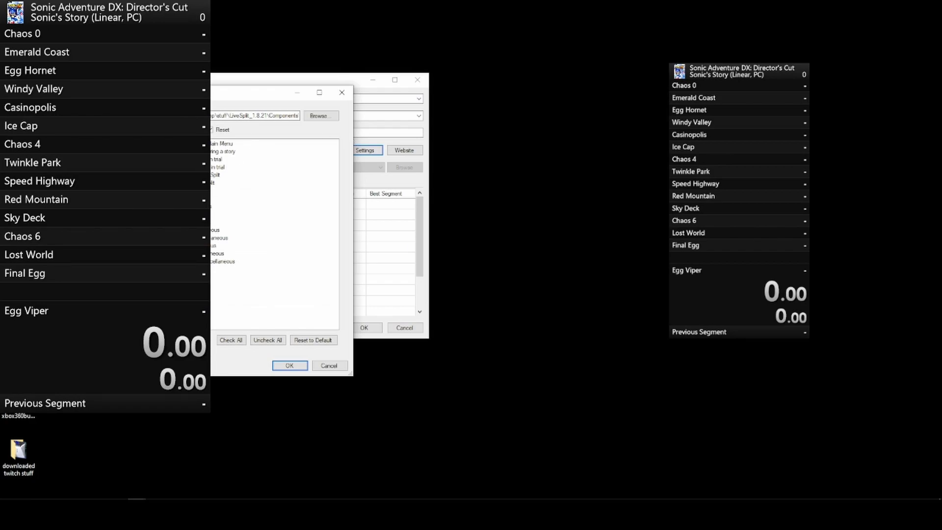
Step: Look through the auto splitter's expandable option groups, and accept the auto splitter settings and splits
{"action": "double_click", "coordinate": [181, 175]}
{"action": "double_click", "coordinate": [181, 174]}
{"action": "double_click", "coordinate": [182, 183]}
{"action": "double_click", "coordinate": [181, 183]}
{"action": "double_click", "coordinate": [181, 182]}
{"action": "left_click", "coordinate": [163, 190]}
{"action": "left_click", "coordinate": [164, 199]}
{"action": "left_click", "coordinate": [164, 198]}
{"action": "left_click", "coordinate": [164, 206]}
{"action": "left_click", "coordinate": [163, 206]}
{"action": "left_click", "coordinate": [163, 214]}
{"action": "double_click", "coordinate": [182, 214]}
{"action": "double_click", "coordinate": [182, 221]}
{"action": "double_click", "coordinate": [182, 222]}
{"action": "double_click", "coordinate": [181, 237]}
{"action": "double_click", "coordinate": [181, 230]}
{"action": "left_click", "coordinate": [164, 230]}
{"action": "left_click", "coordinate": [163, 238]}
{"action": "left_click", "coordinate": [291, 364]}
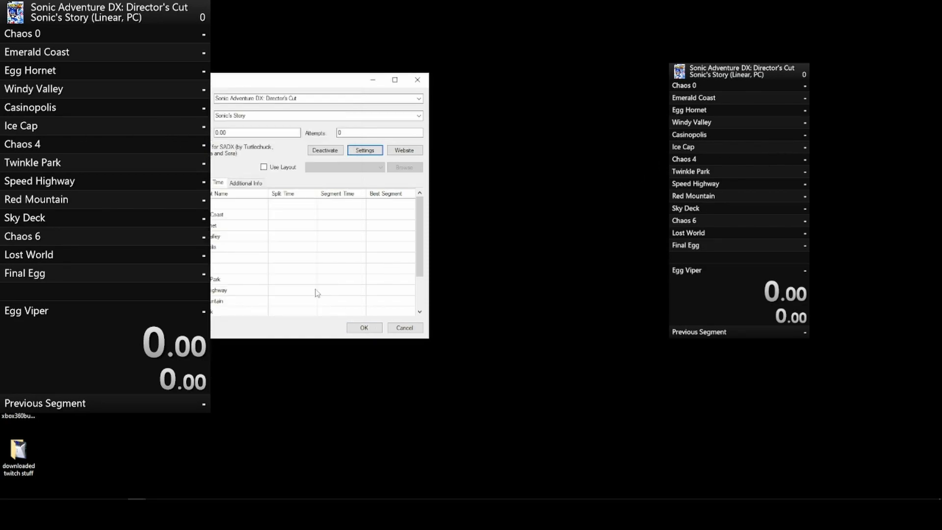
{"action": "left_click", "coordinate": [363, 328]}
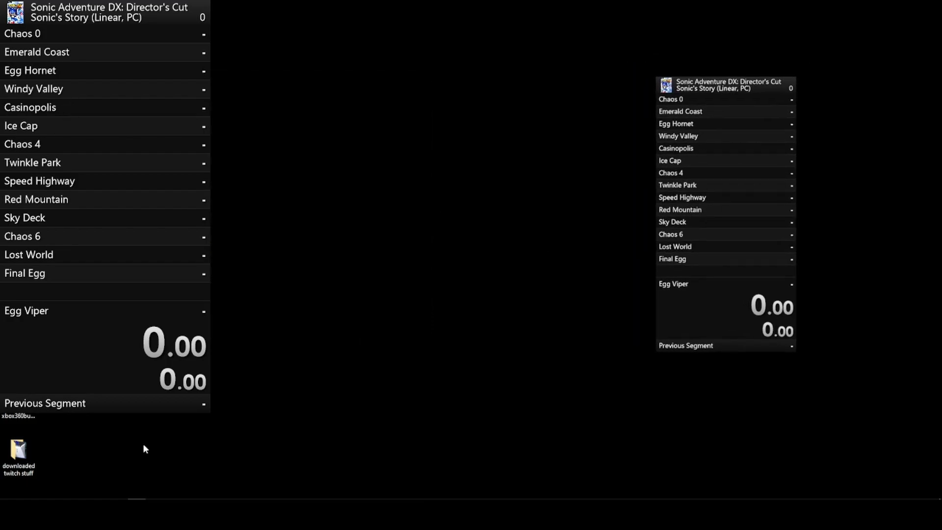